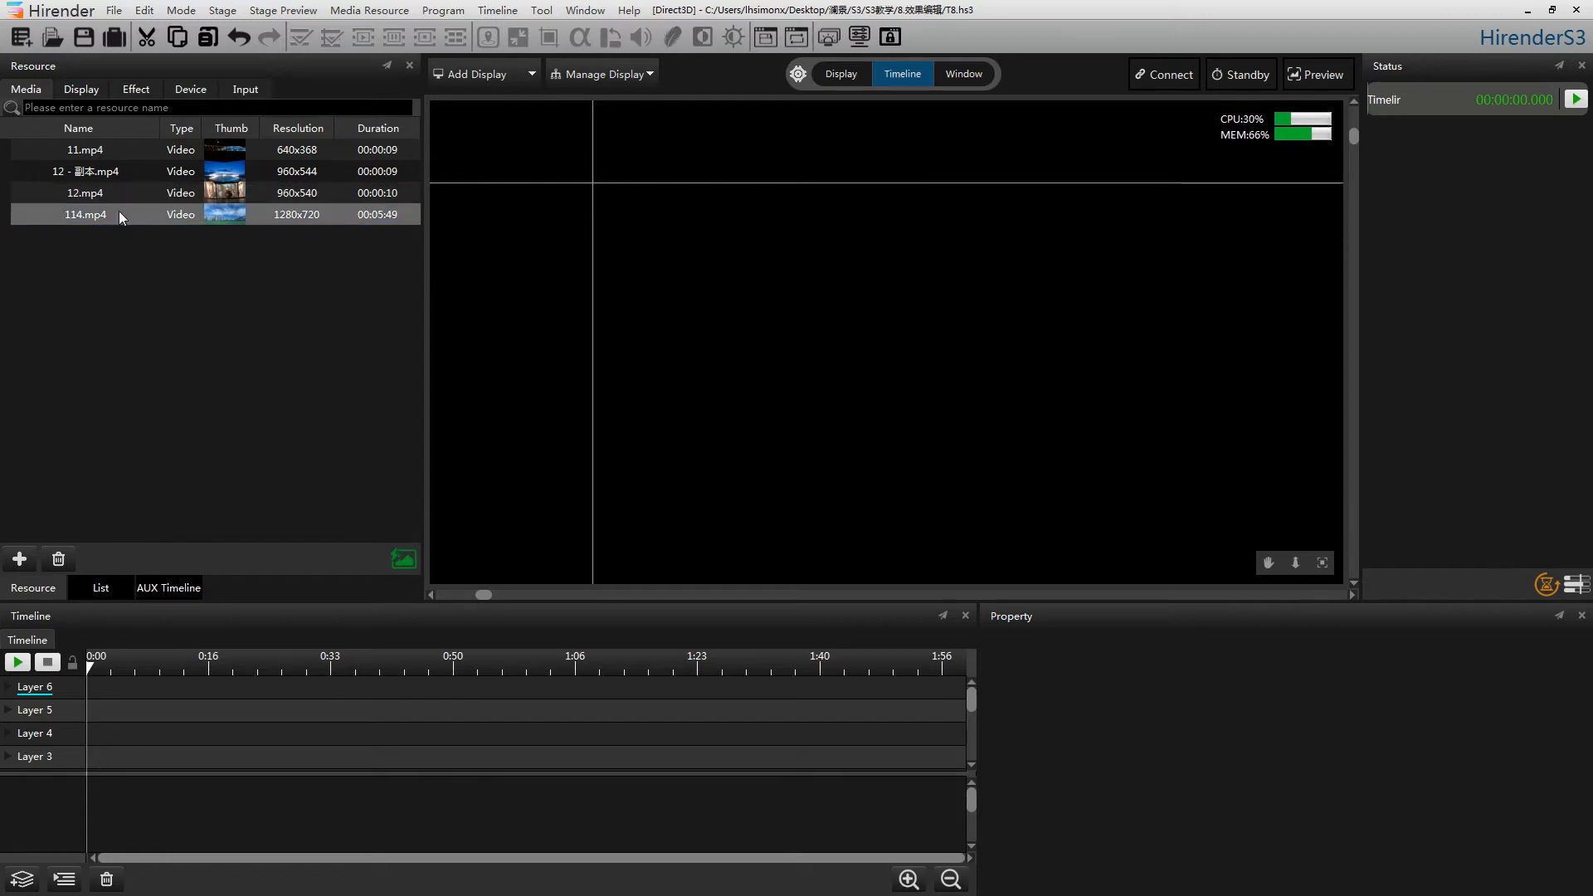
Place the 114.mp4 video at the start of Layer 6 and show the clip's basic properties.
drag(110, 212, 108, 688)
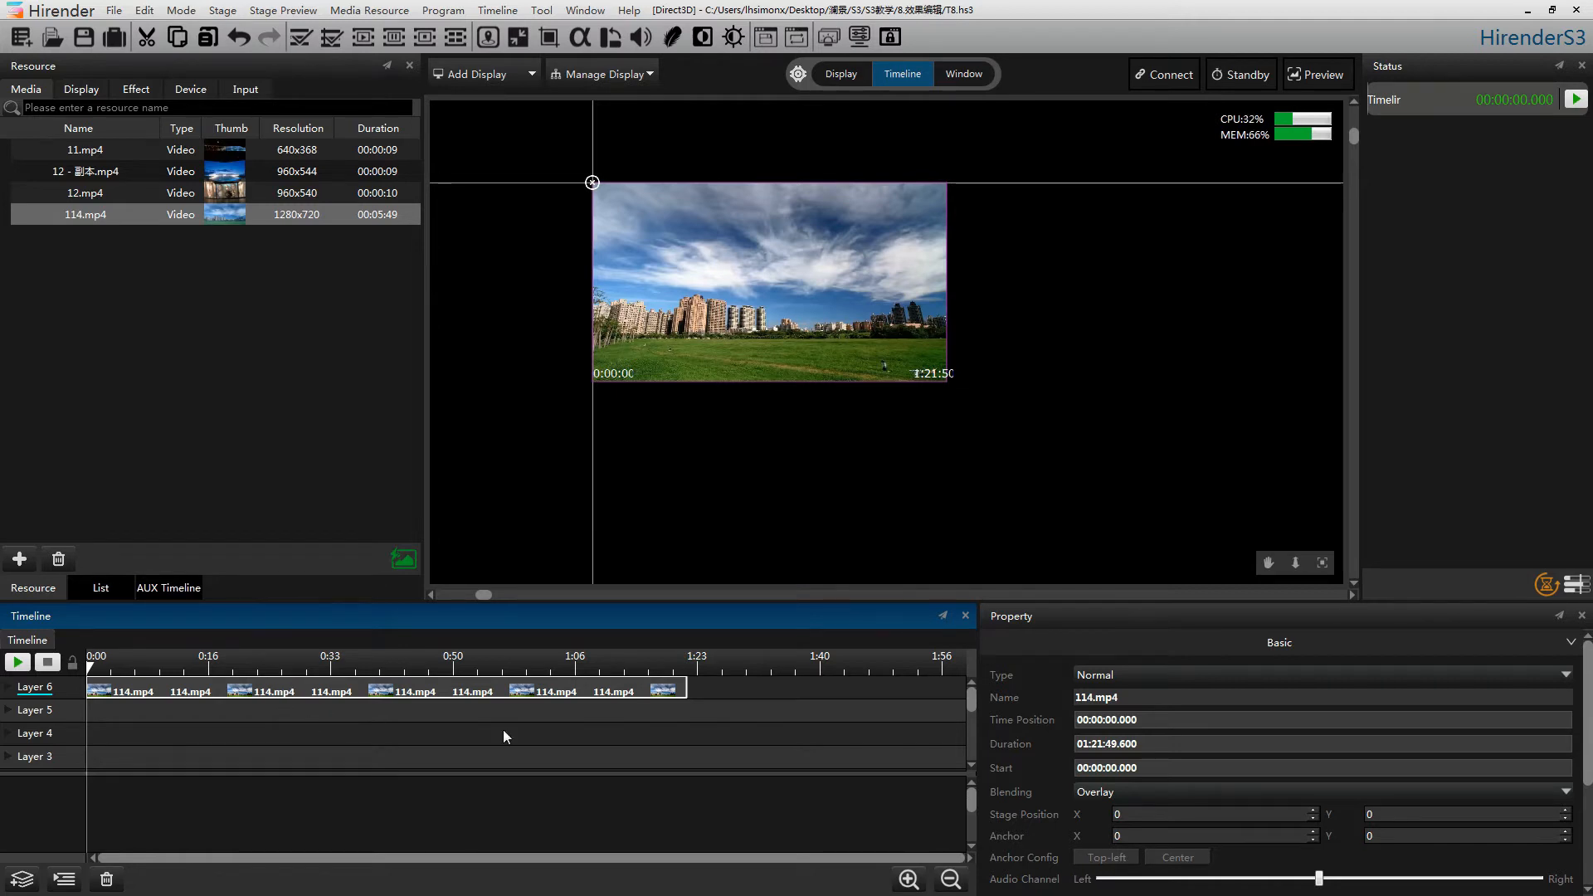
click(1566, 650)
click(1321, 664)
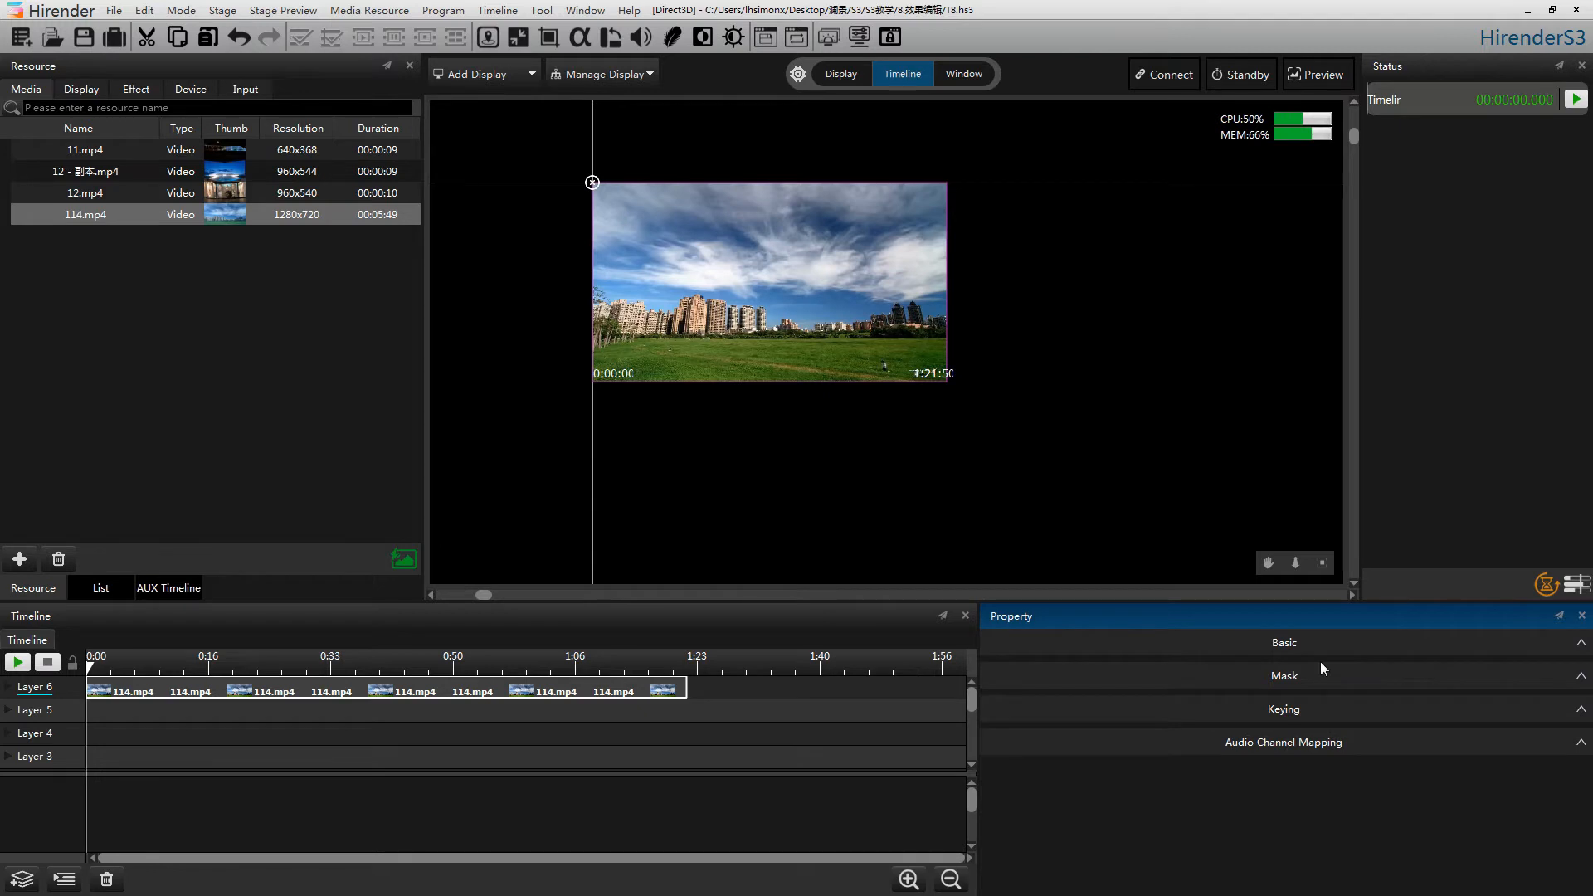
click(1580, 645)
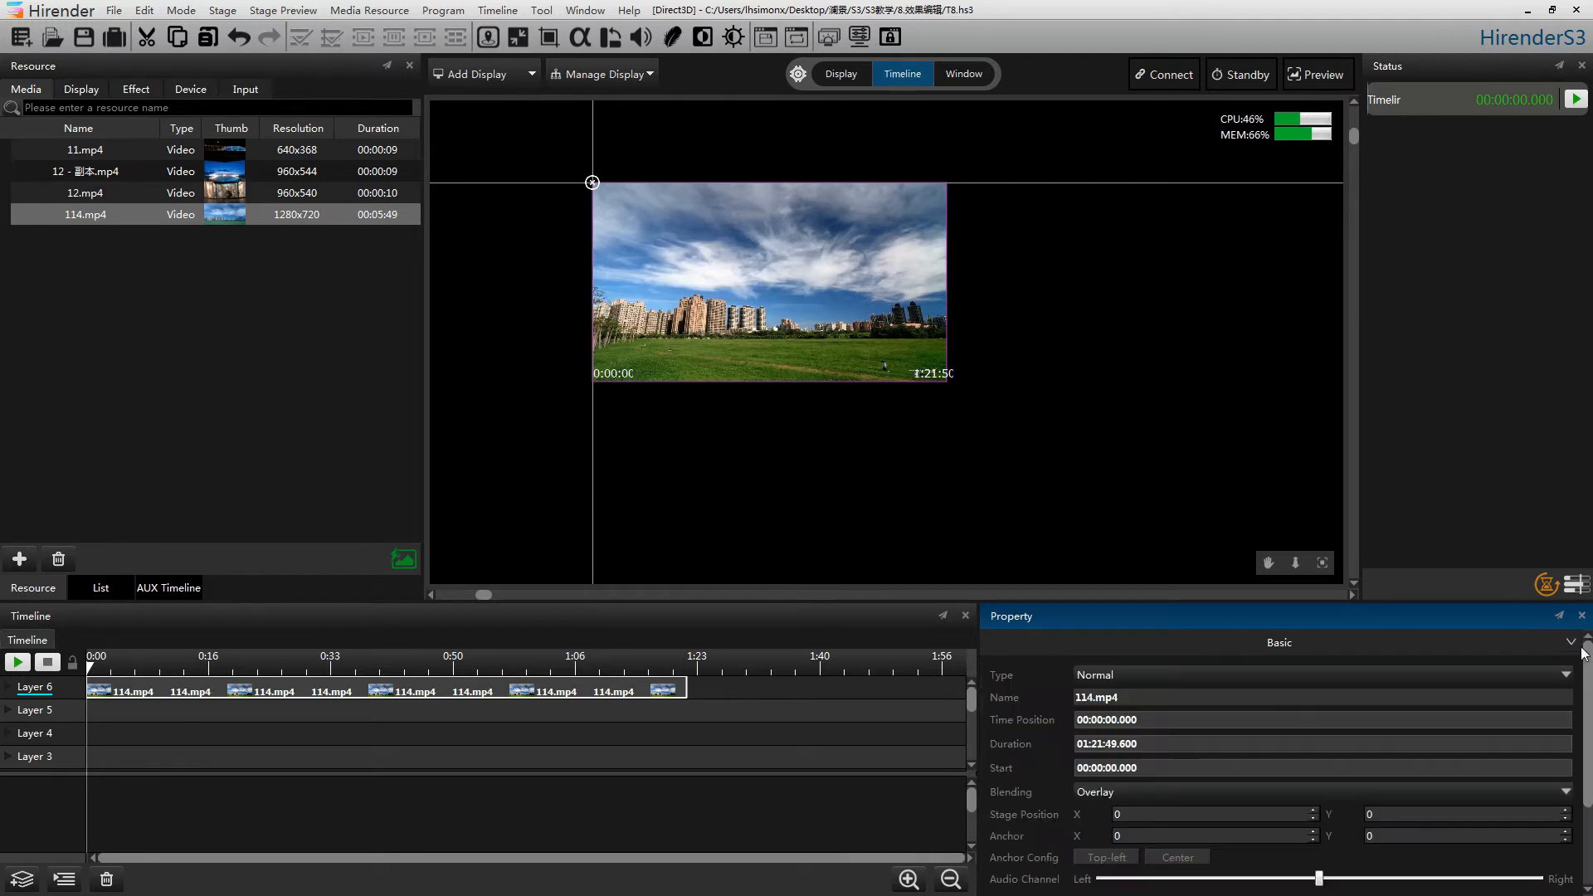
Set the 114.mp4 clip's type to Play Alone and test the timeline playback, stopping it at the end.
click(1481, 674)
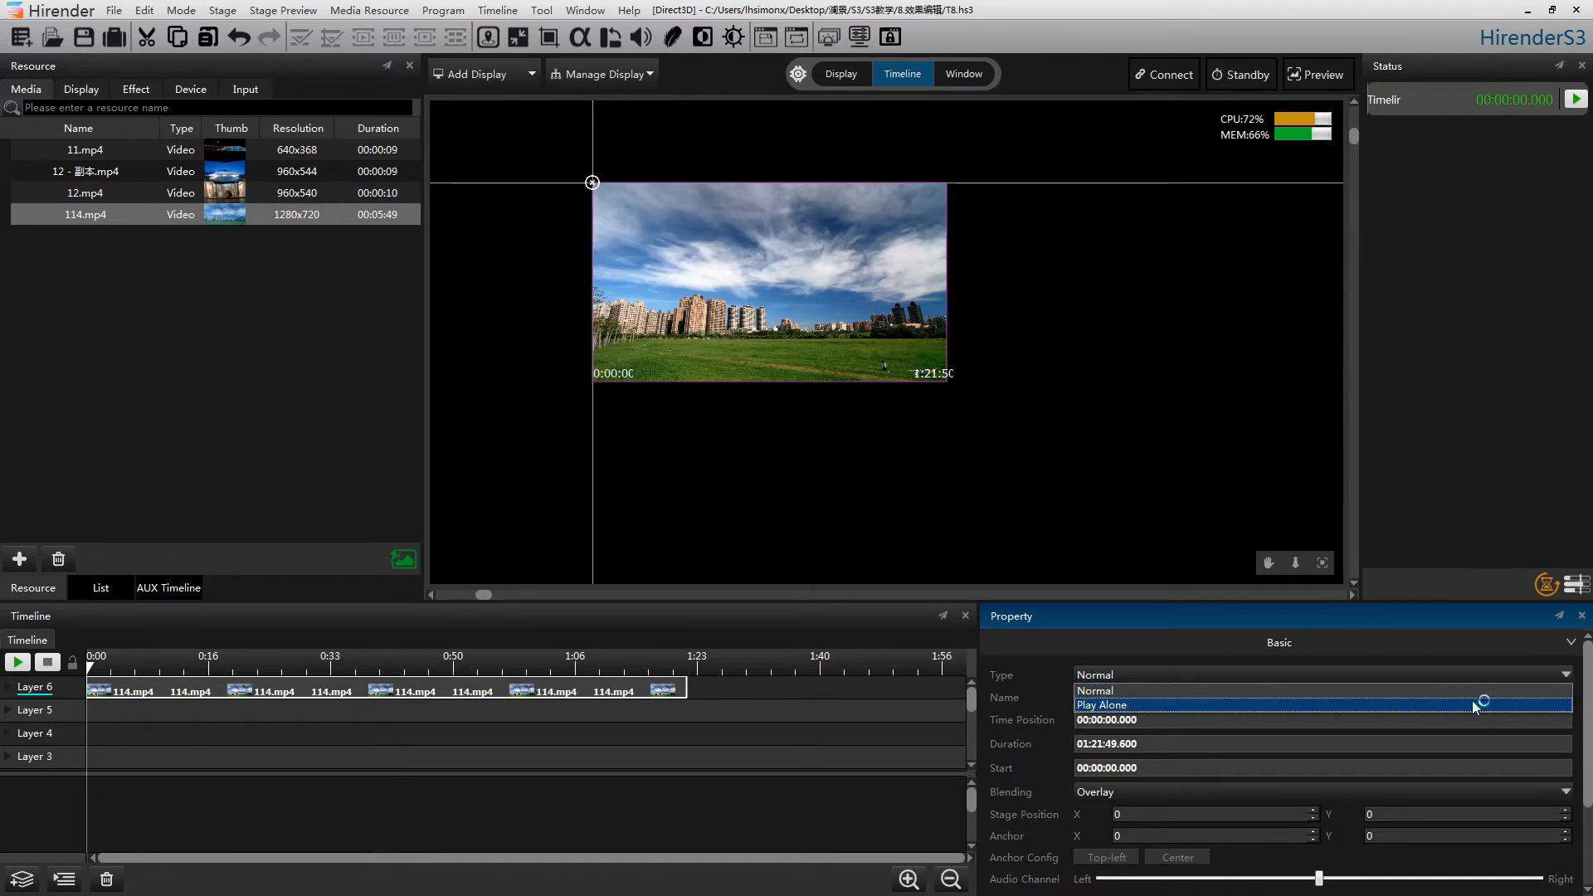
click(1473, 706)
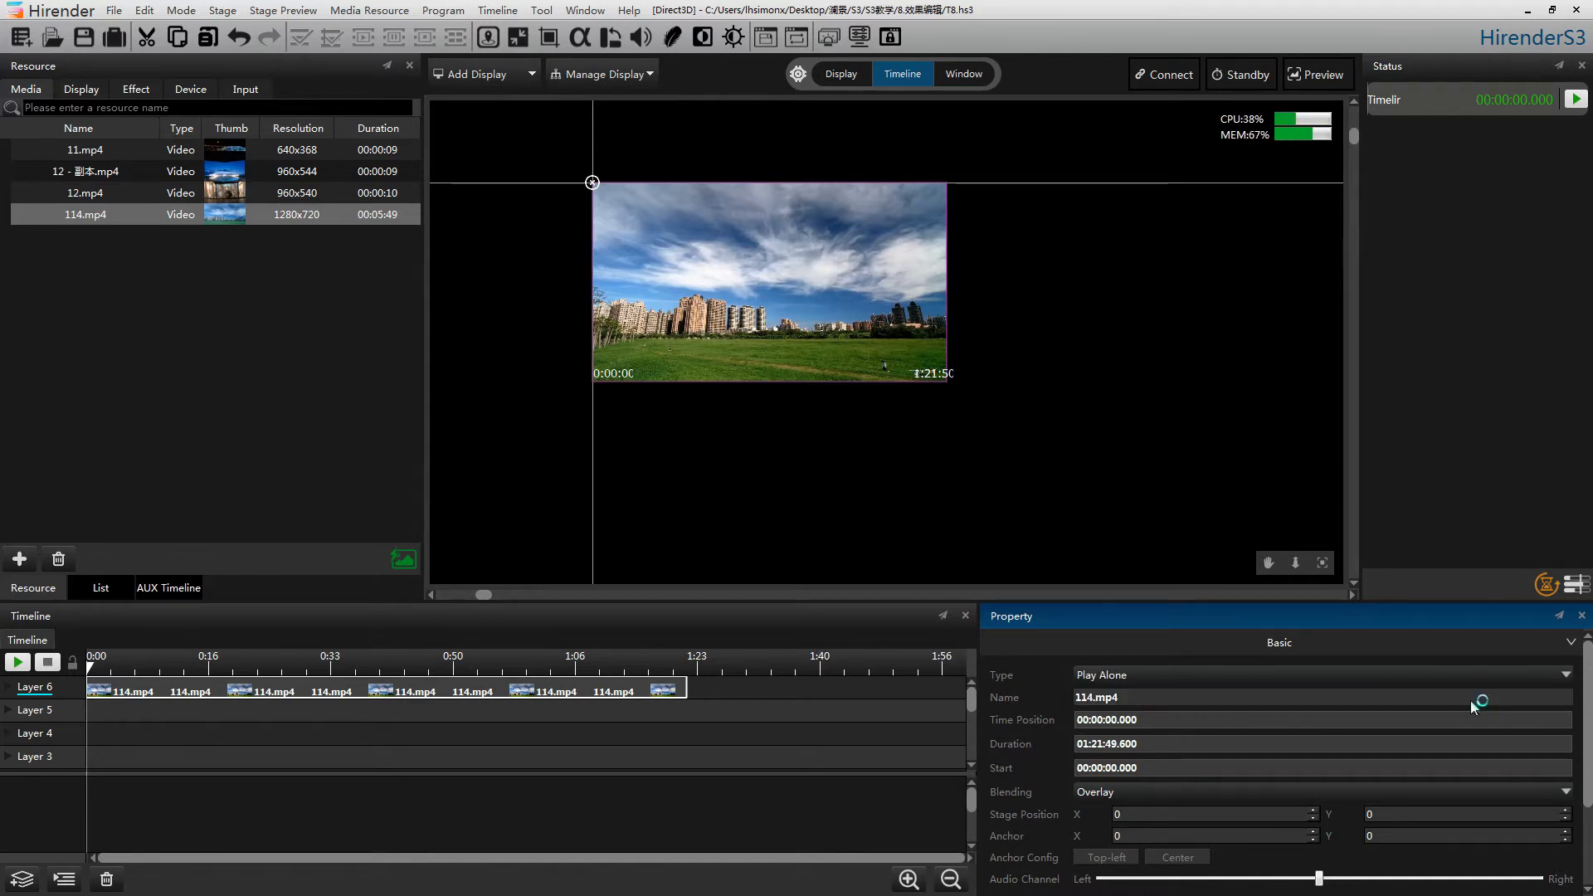
click(17, 663)
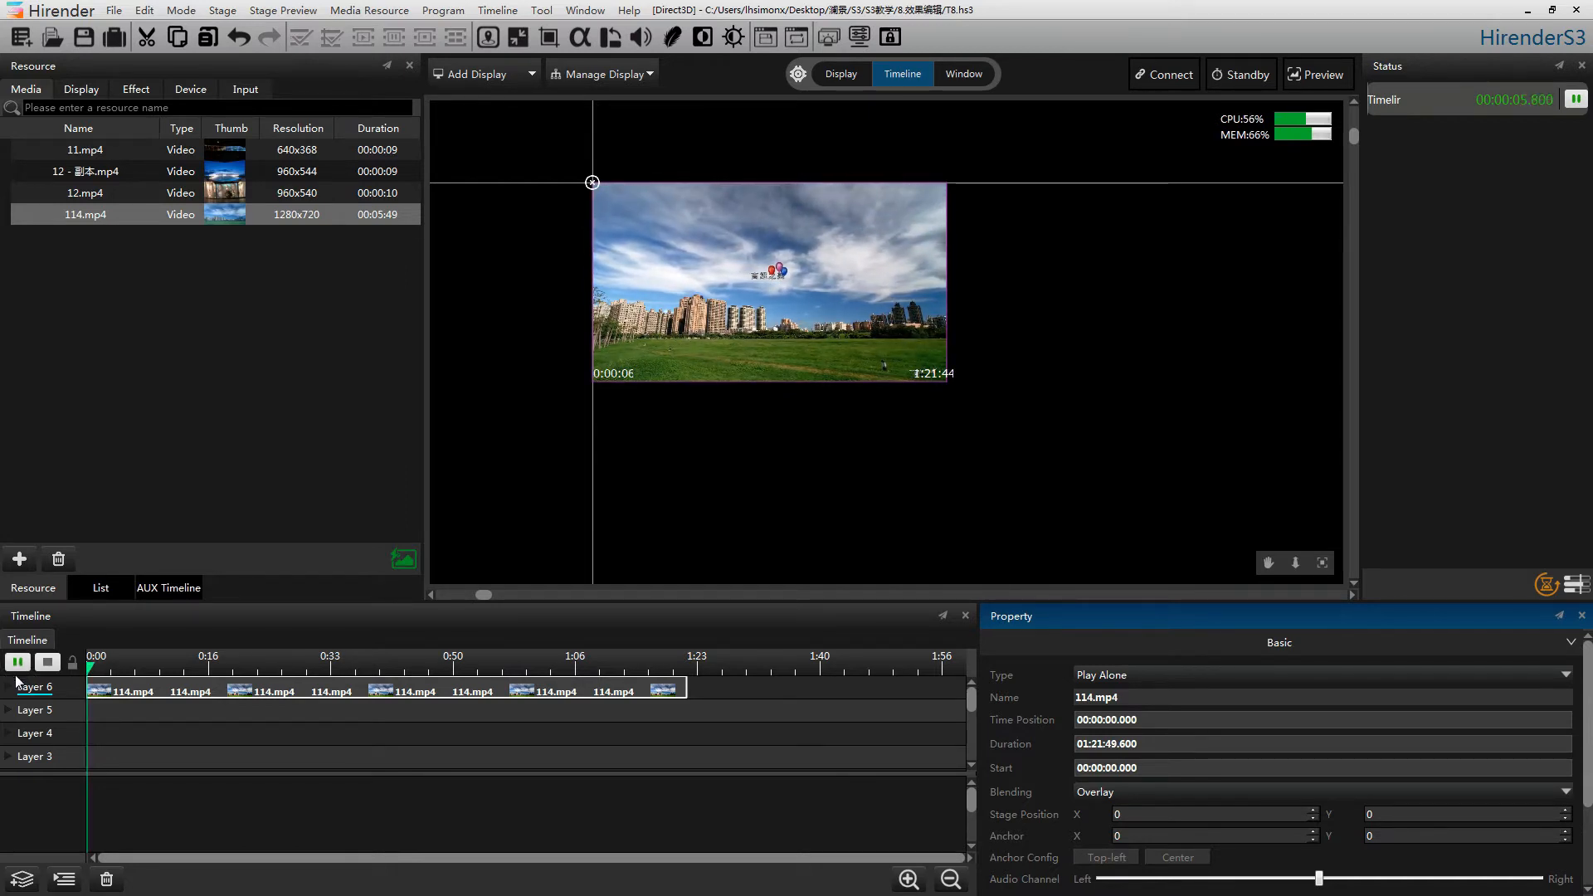
click(15, 664)
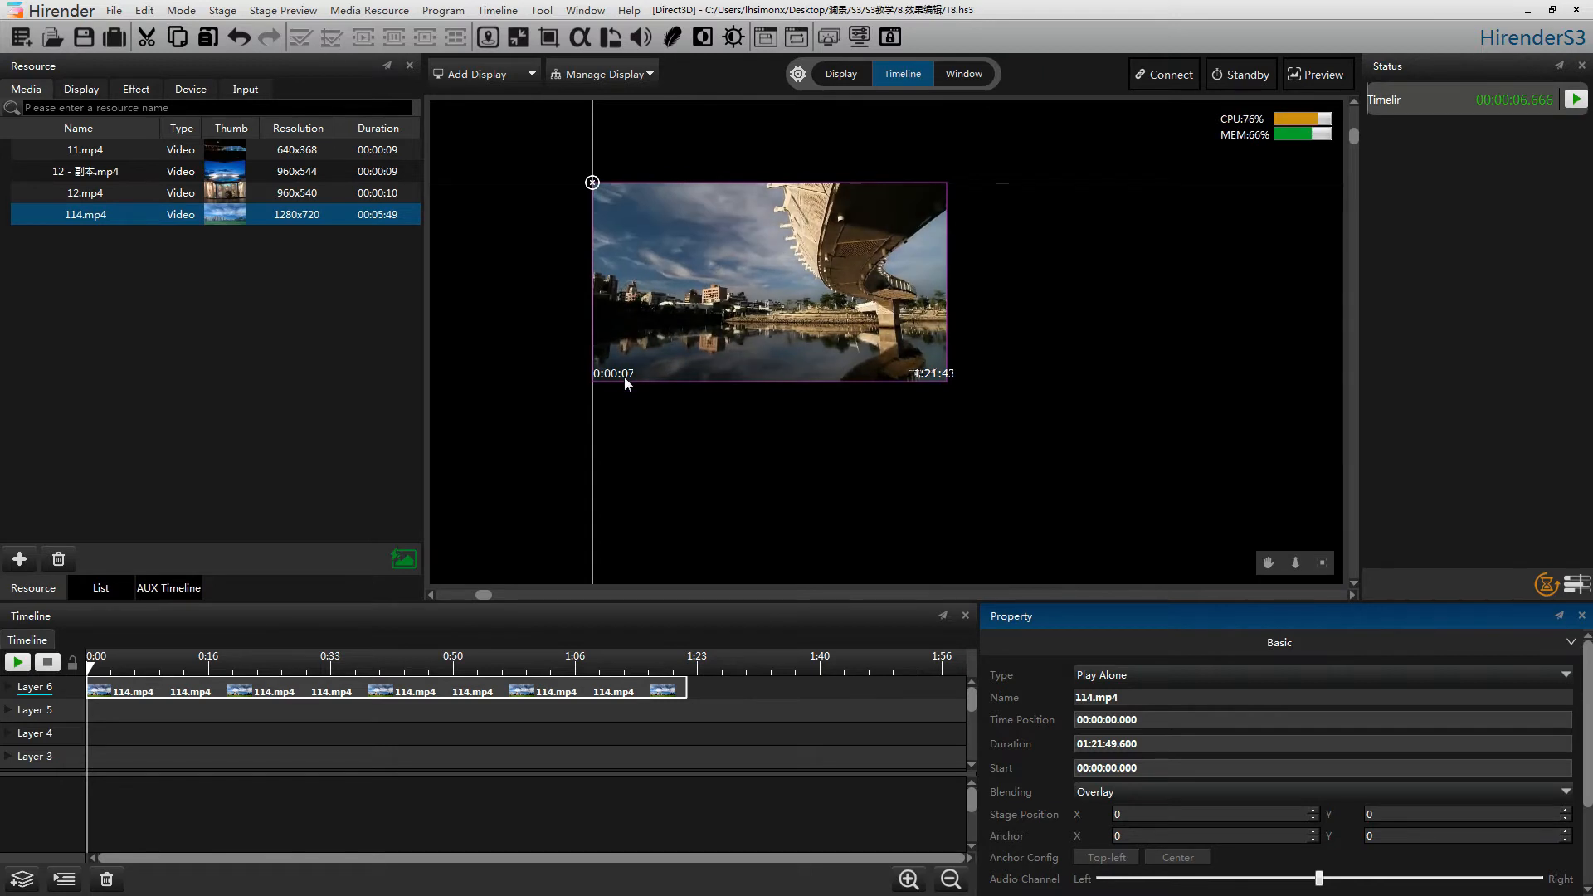
click(47, 662)
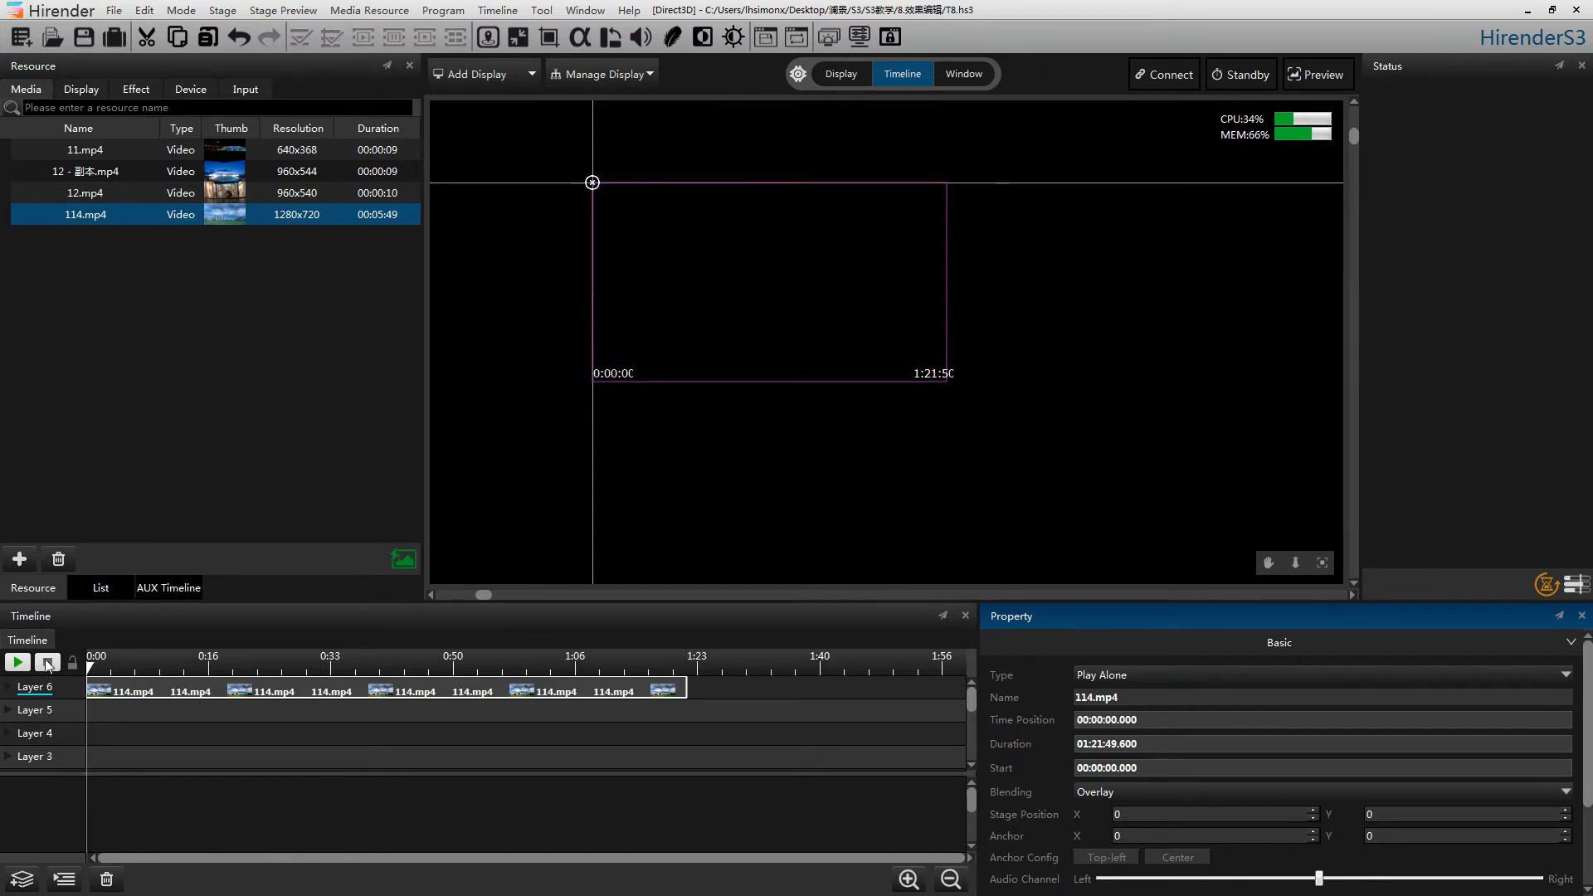
Return the 114.mp4 clip's type to Normal and set its time position to 00:30:00.000.
click(1208, 675)
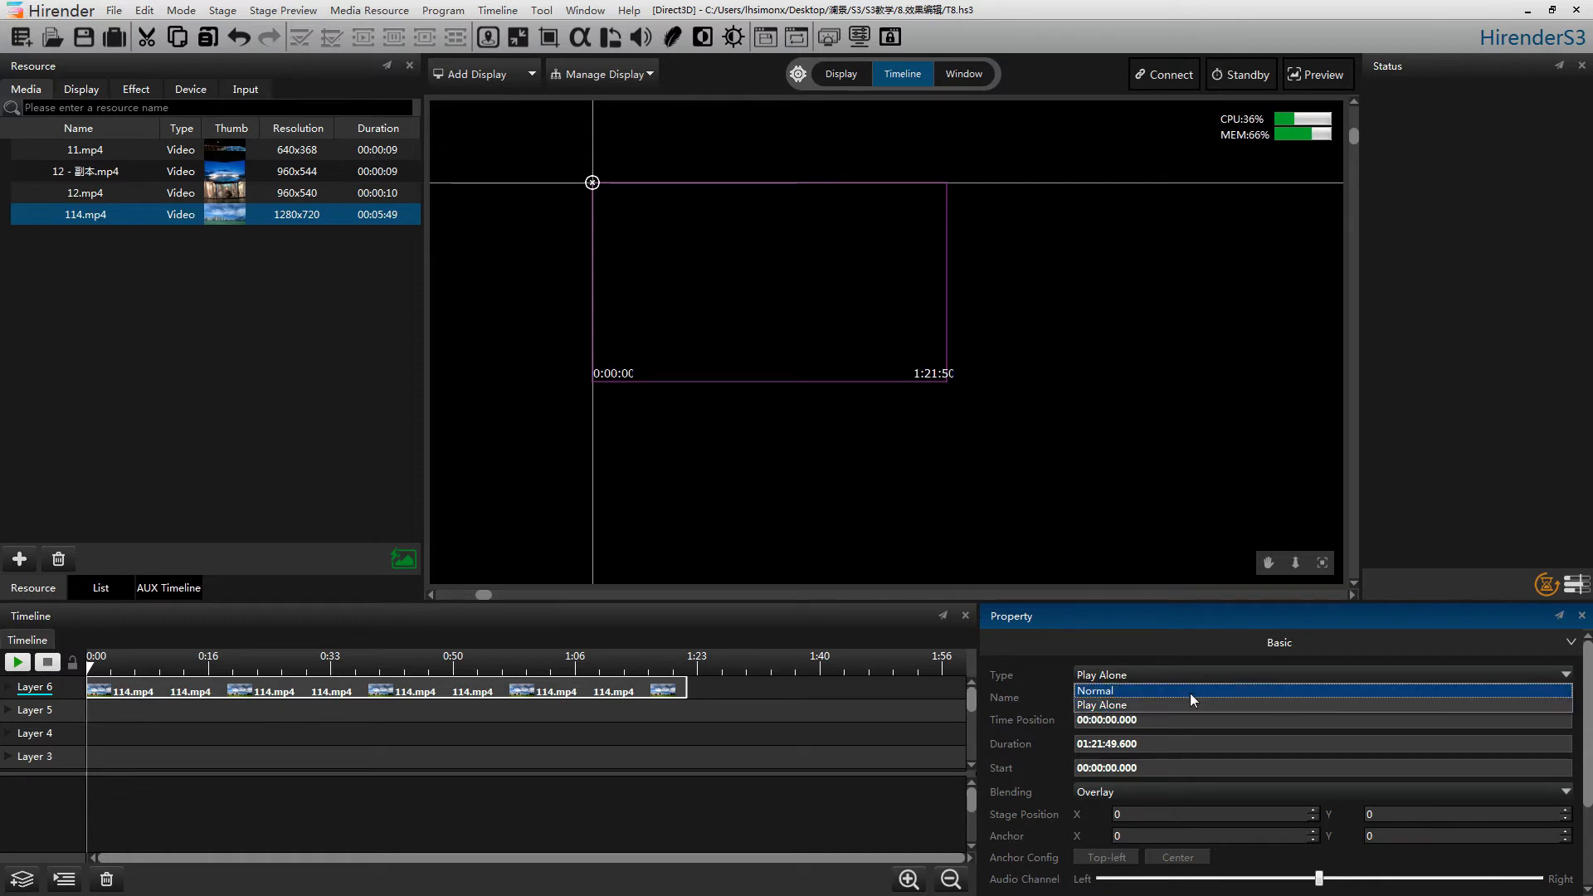
click(1190, 694)
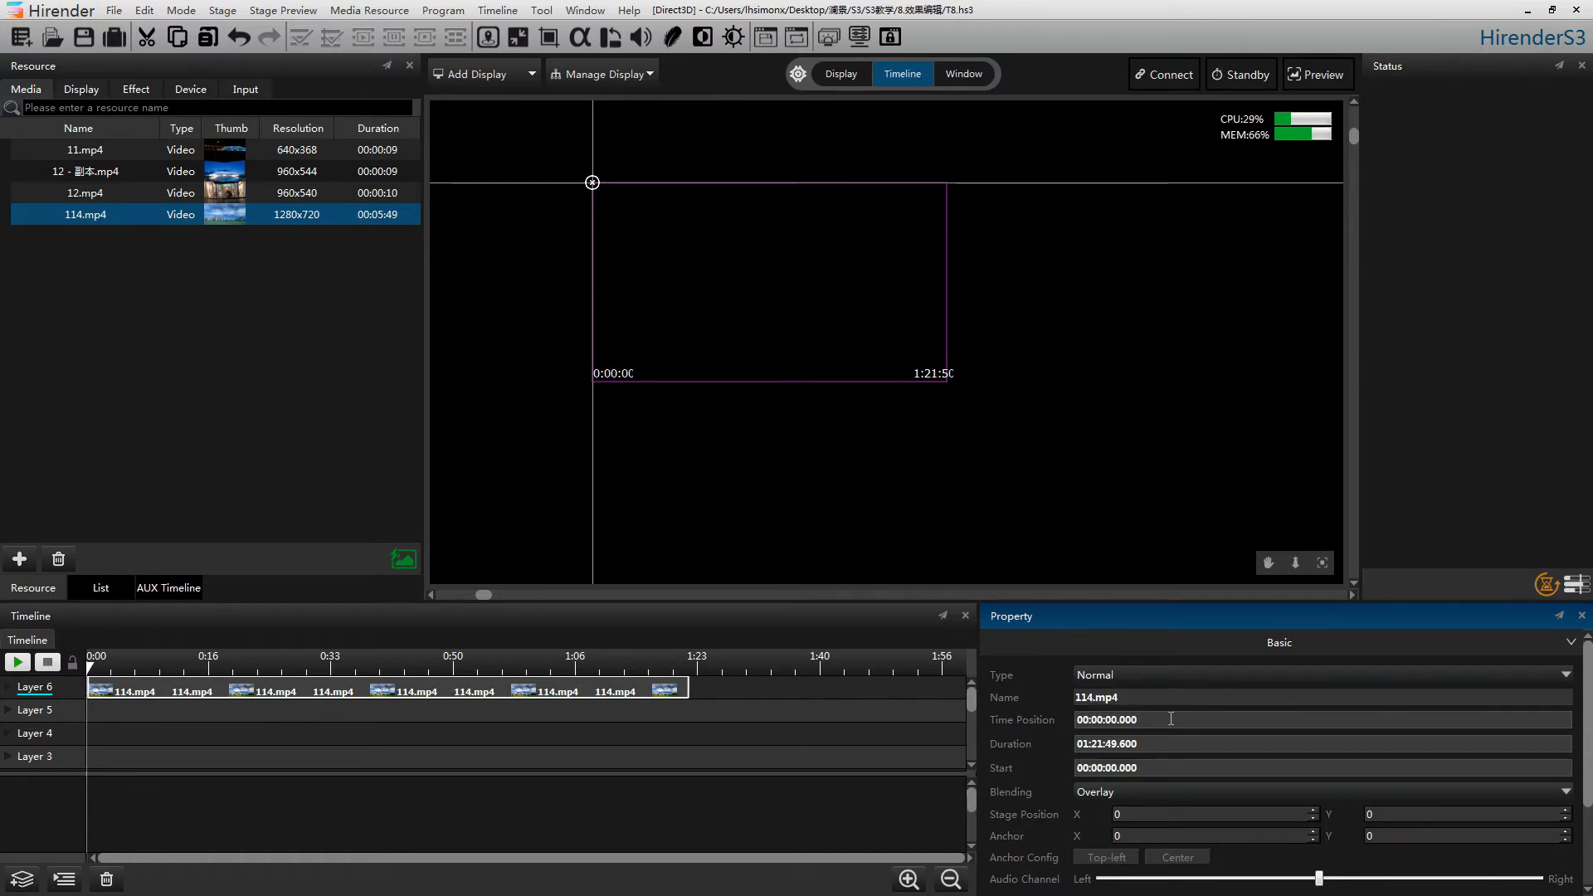
click(1166, 719)
double_click(1097, 720)
text(3)
key(Return)
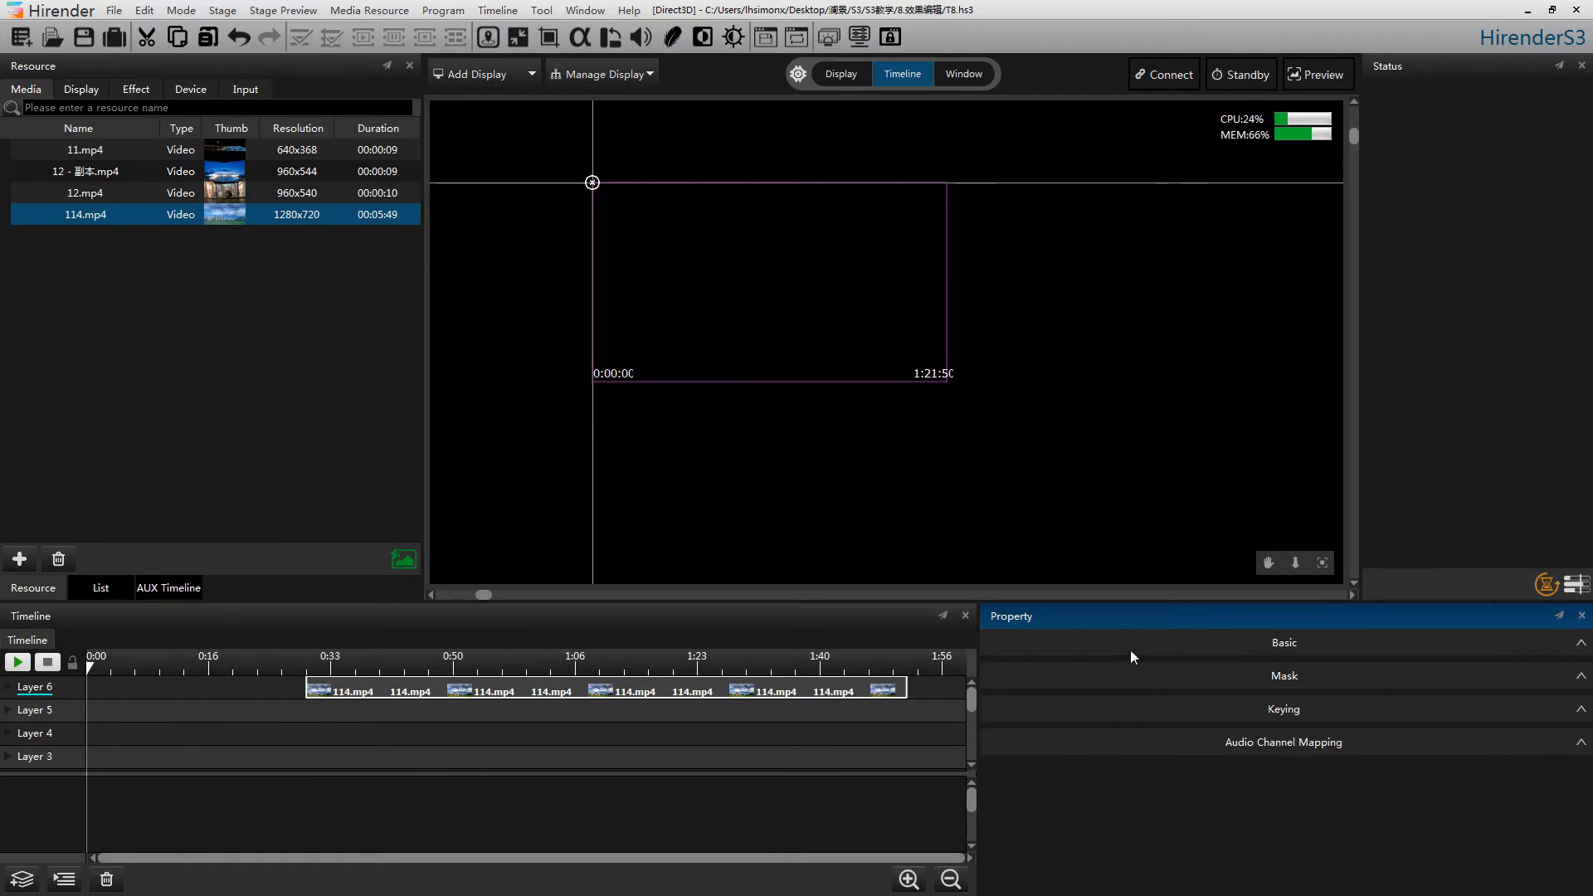
click(272, 729)
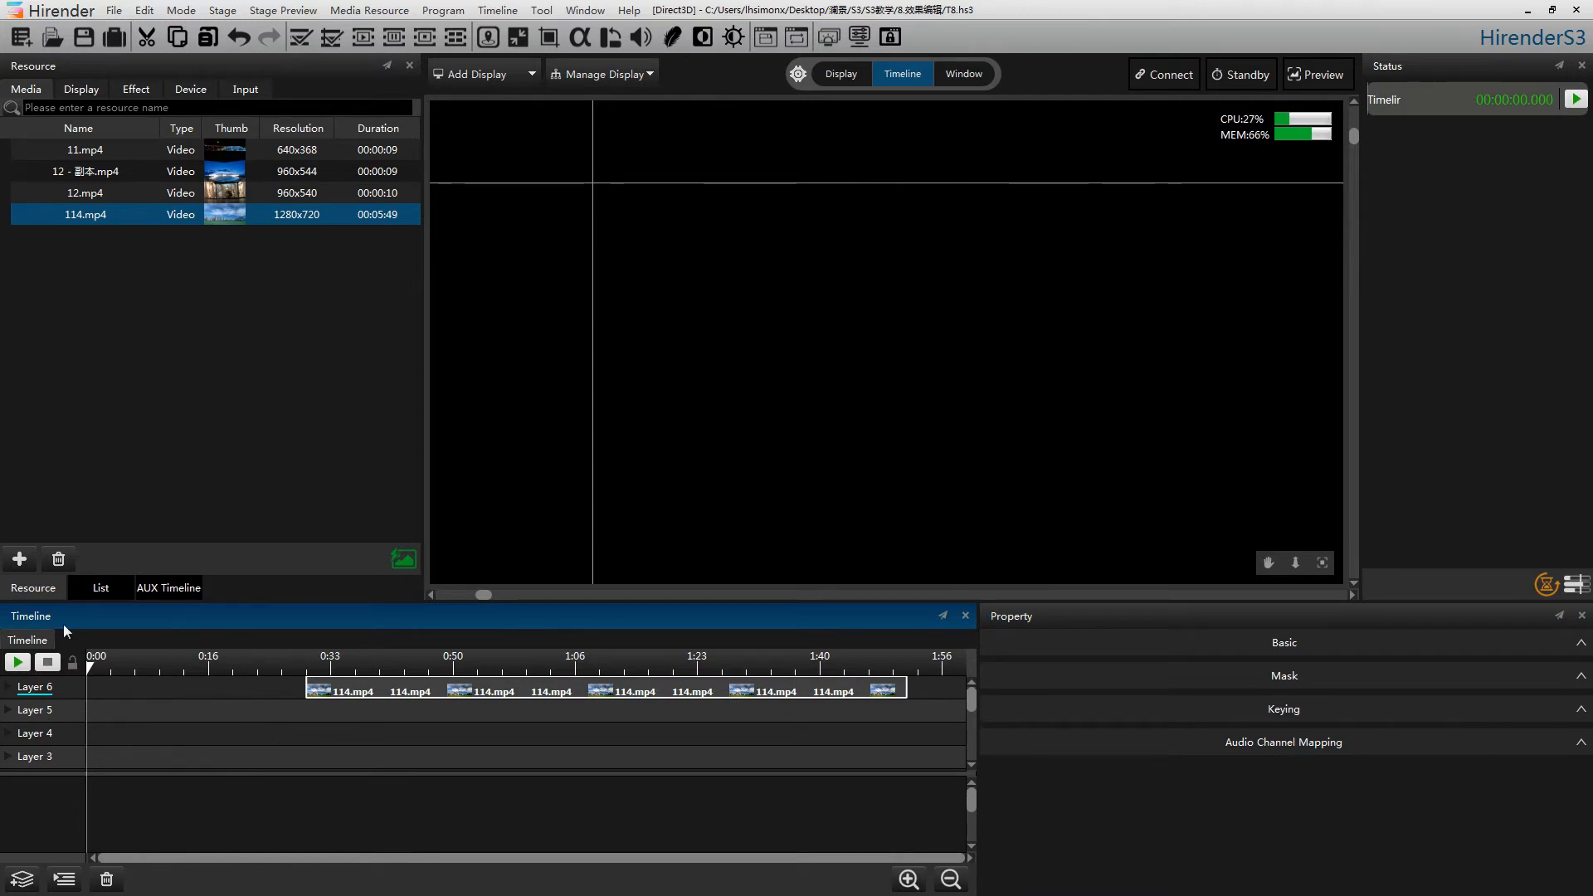
drag(91, 670, 95, 670)
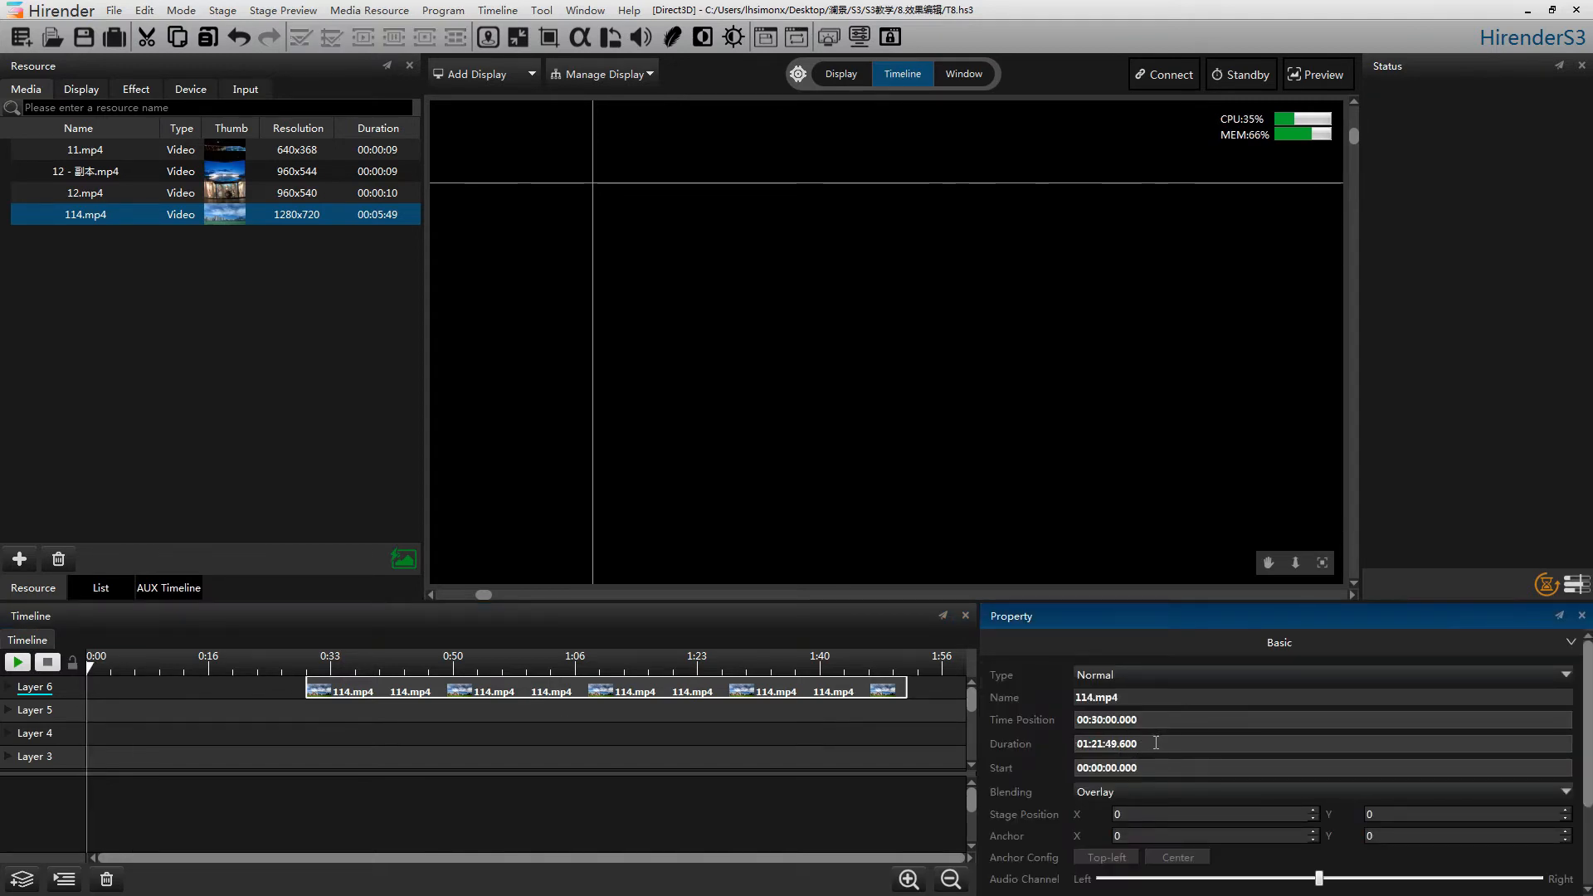
Set the 114.mp4 clip's duration to 00:15:00.000.
drag(1158, 744, 988, 745)
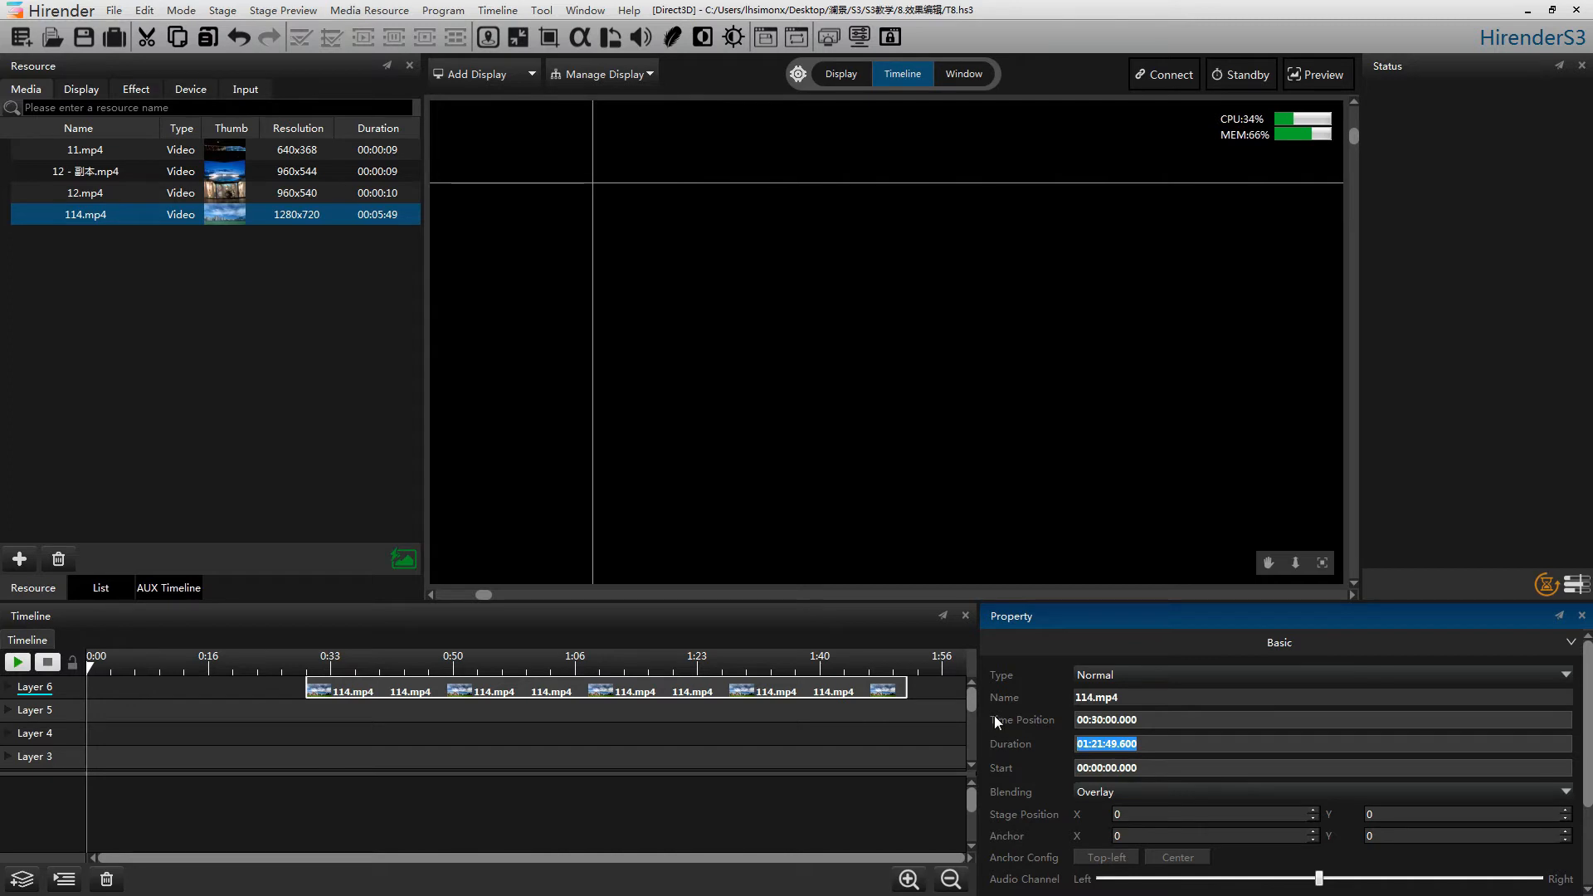
text(00:1)
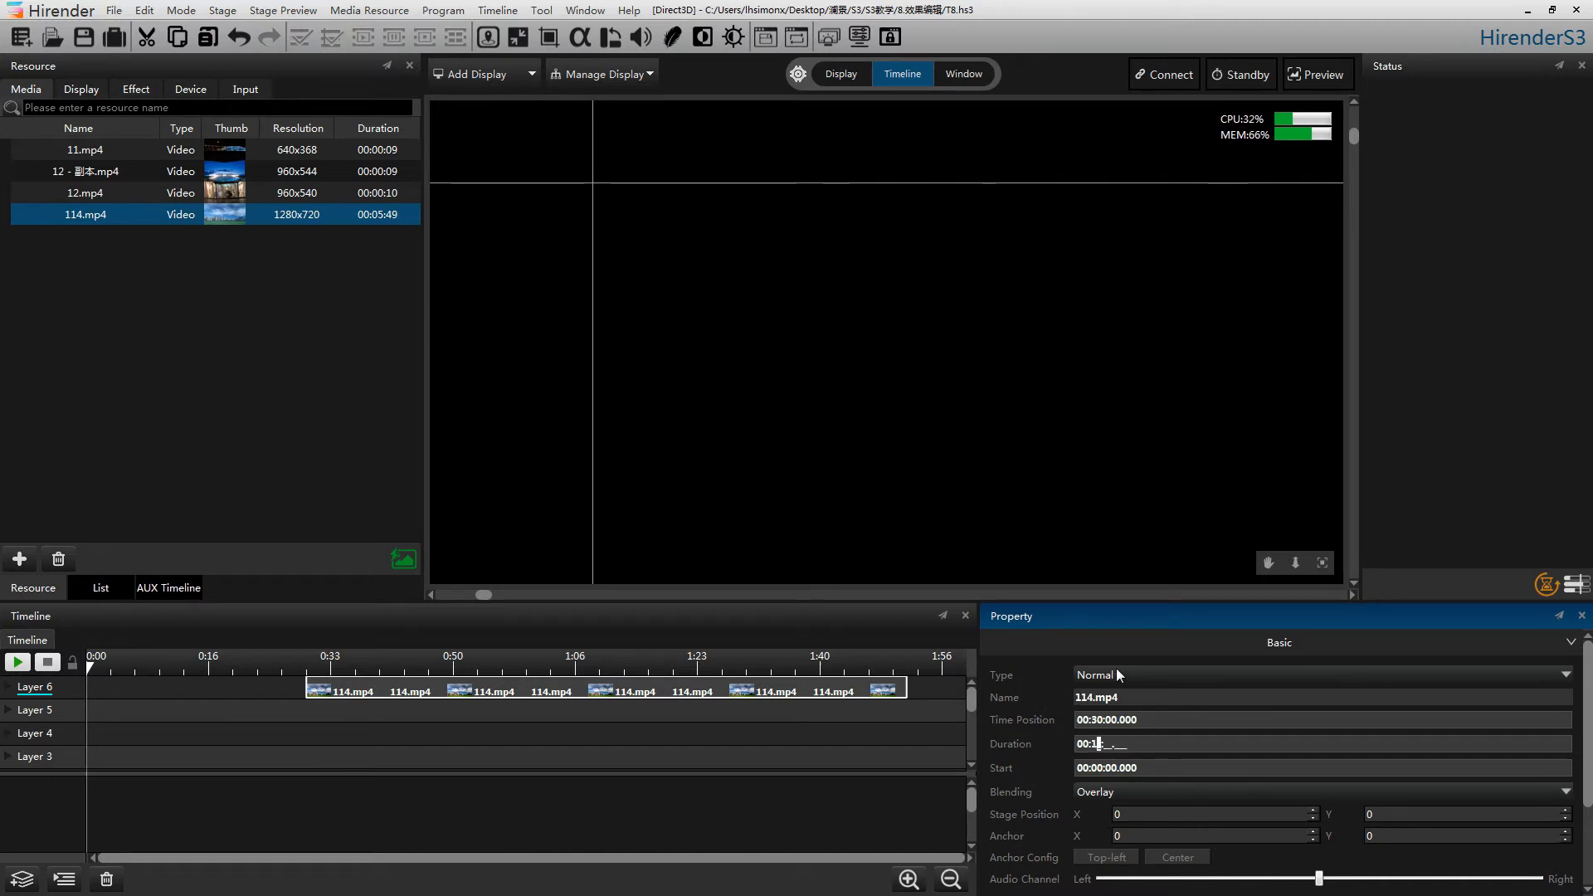
text(5:00.000)
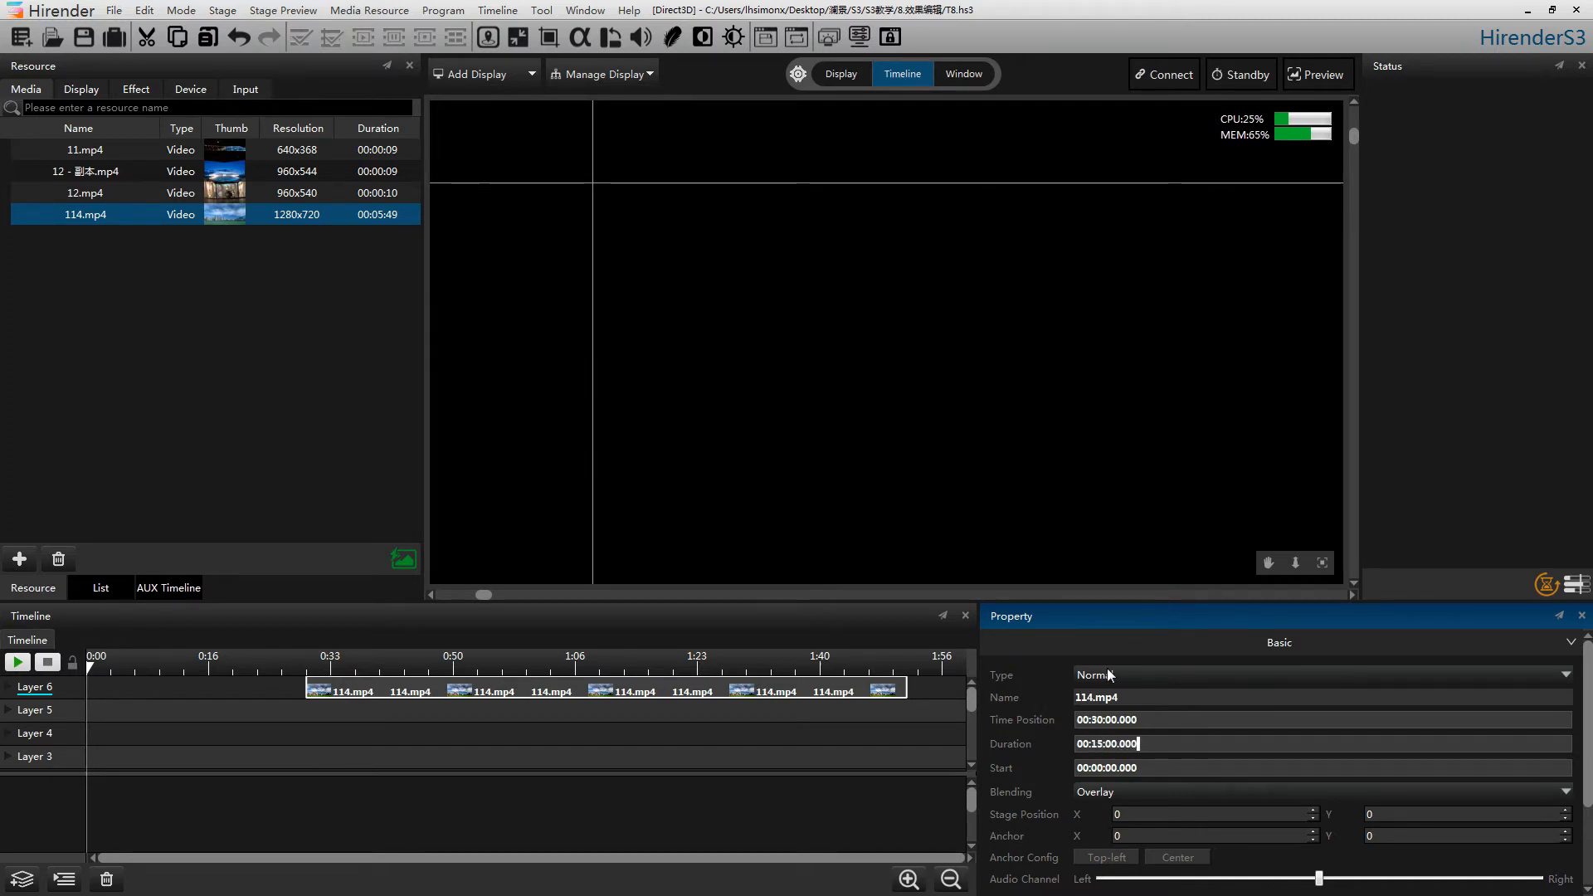
key(Return)
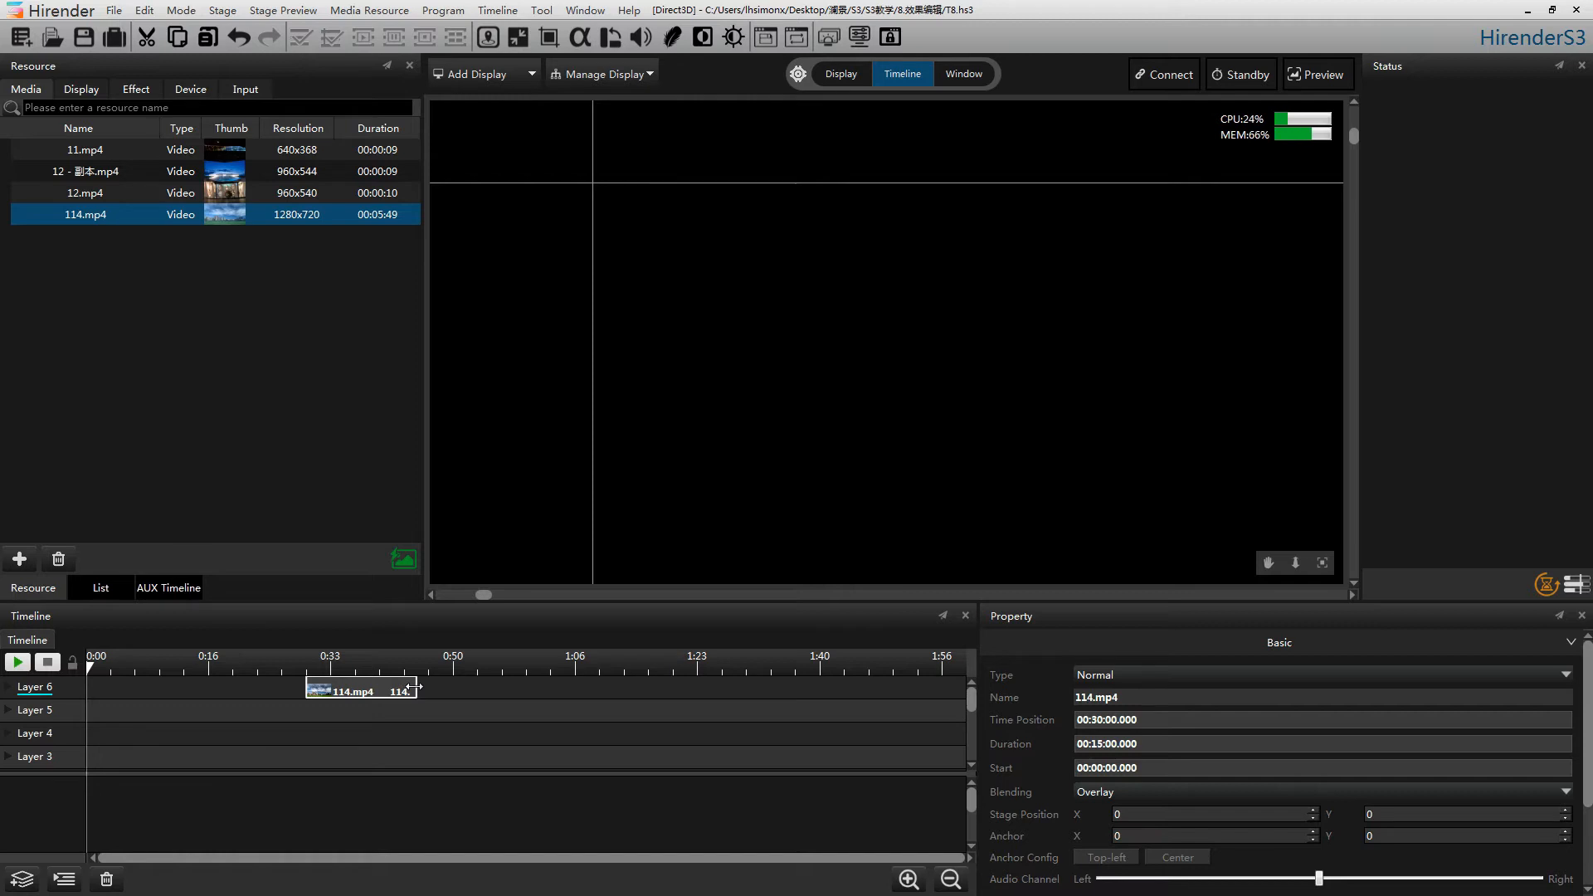
Extend the 114.mp4 clip's duration to 02:15:00.000 and move the clip to the beginning of the timeline.
double_click(1157, 744)
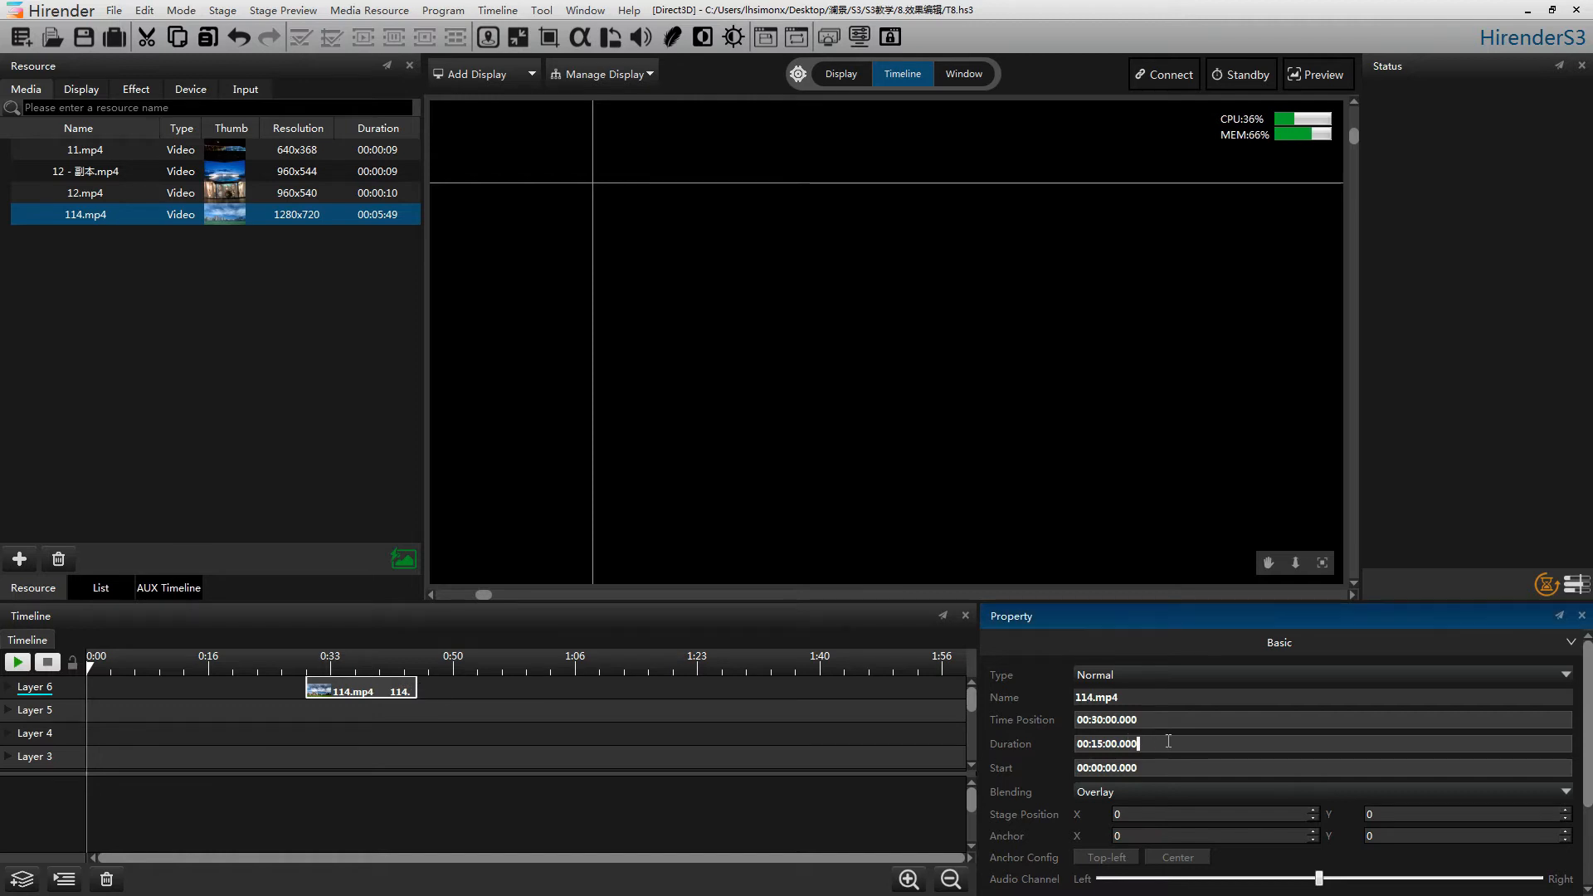
click(1154, 744)
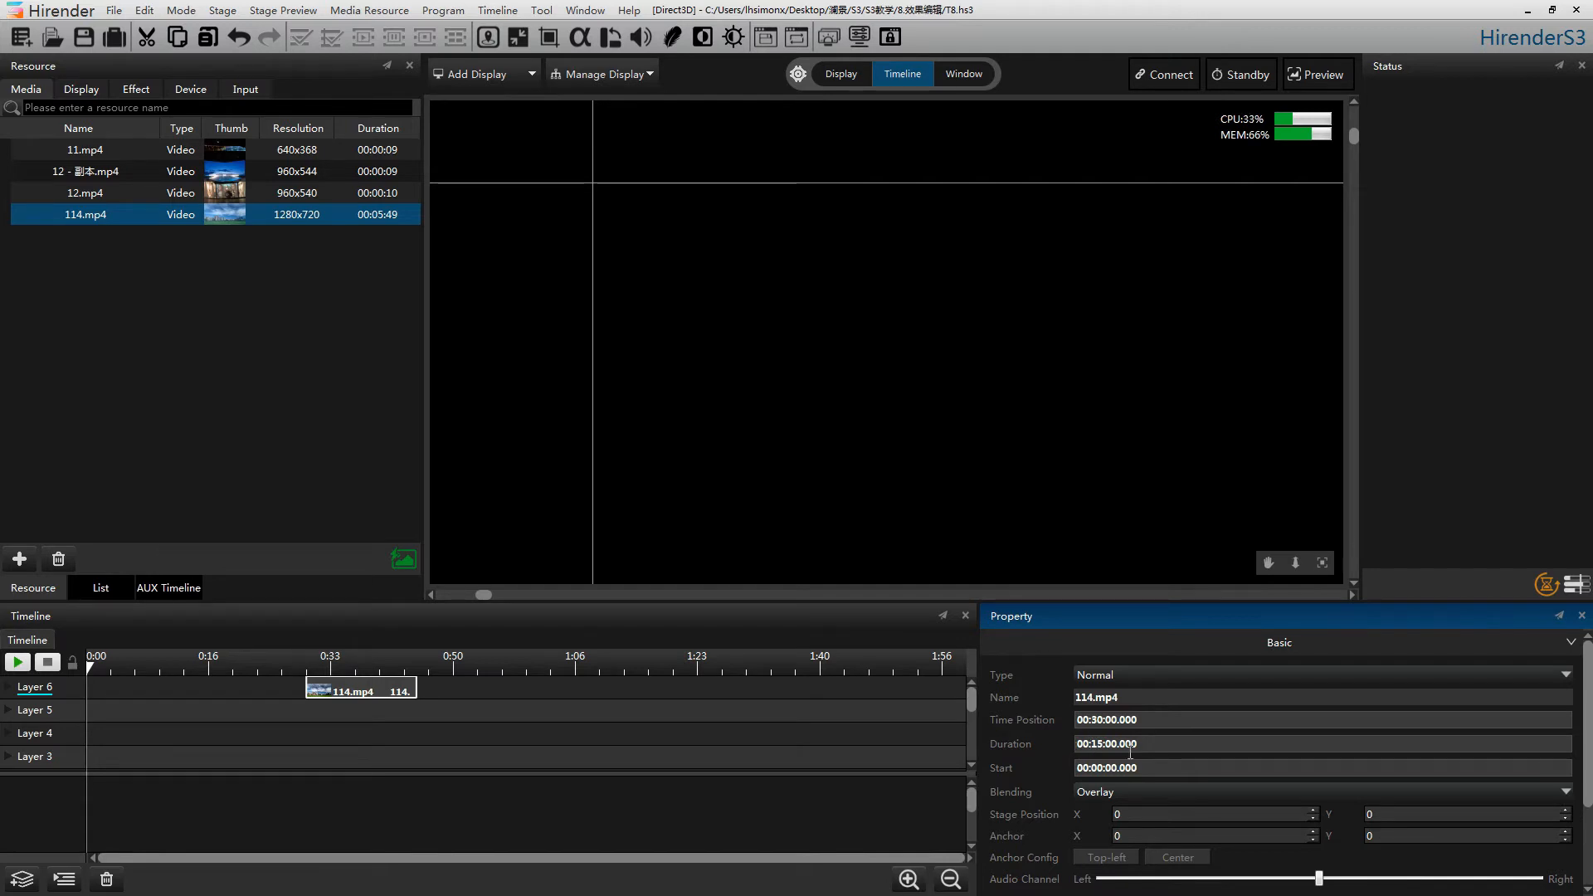
text(2)
key(Return)
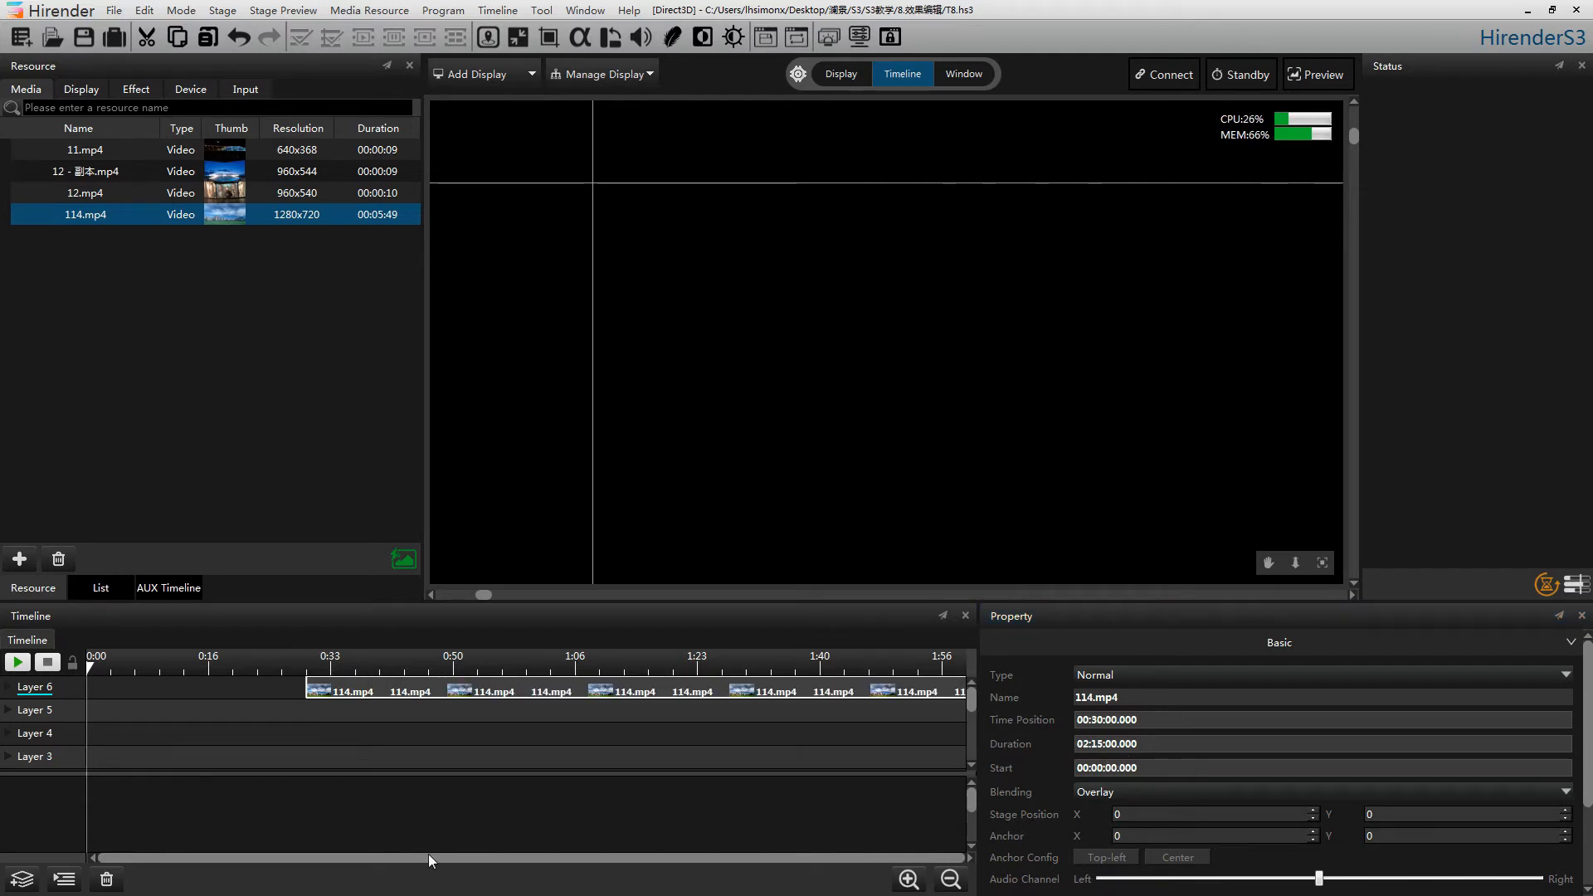
drag(590, 688, 370, 688)
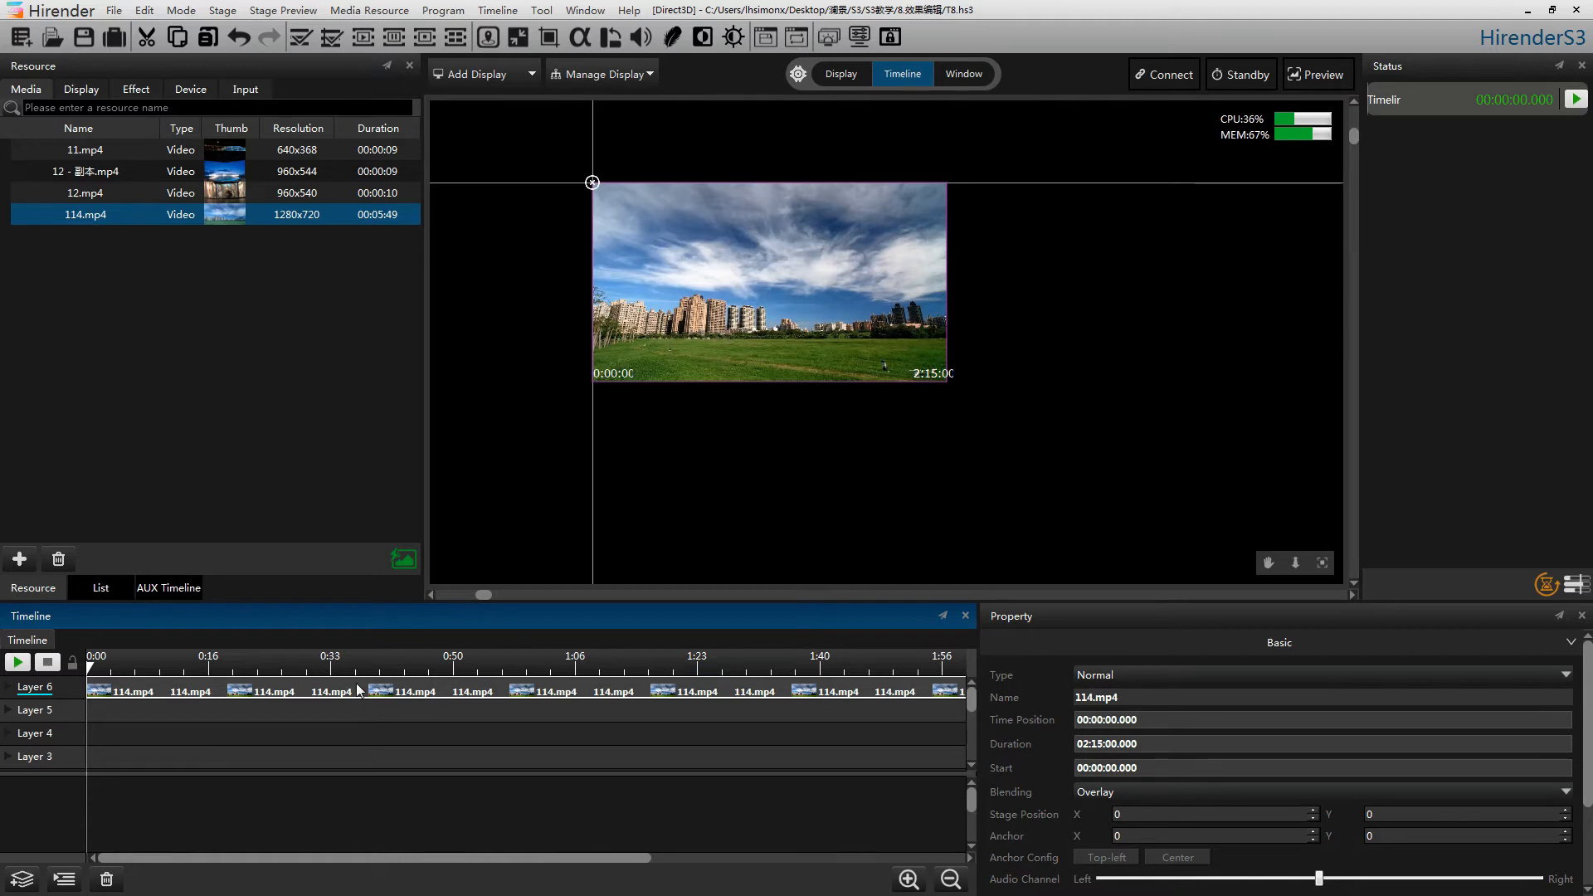
Set the 114.mp4 clip's start point to 01:00:00.000 and play the timeline briefly to check it.
click(1167, 767)
drag(1168, 767, 1067, 765)
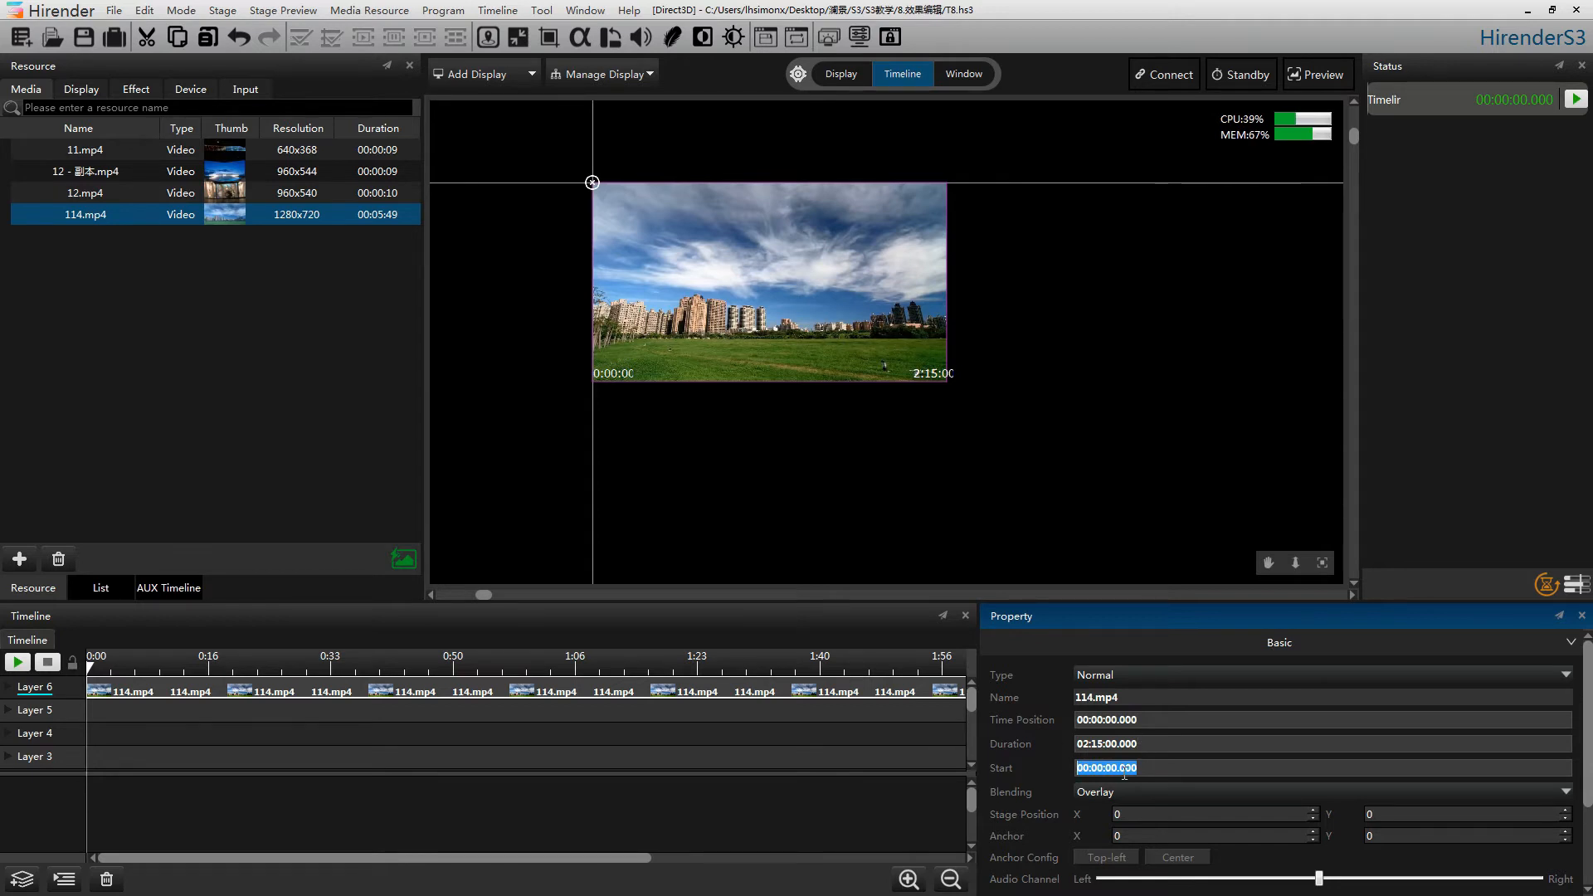
text(01)
click(1122, 640)
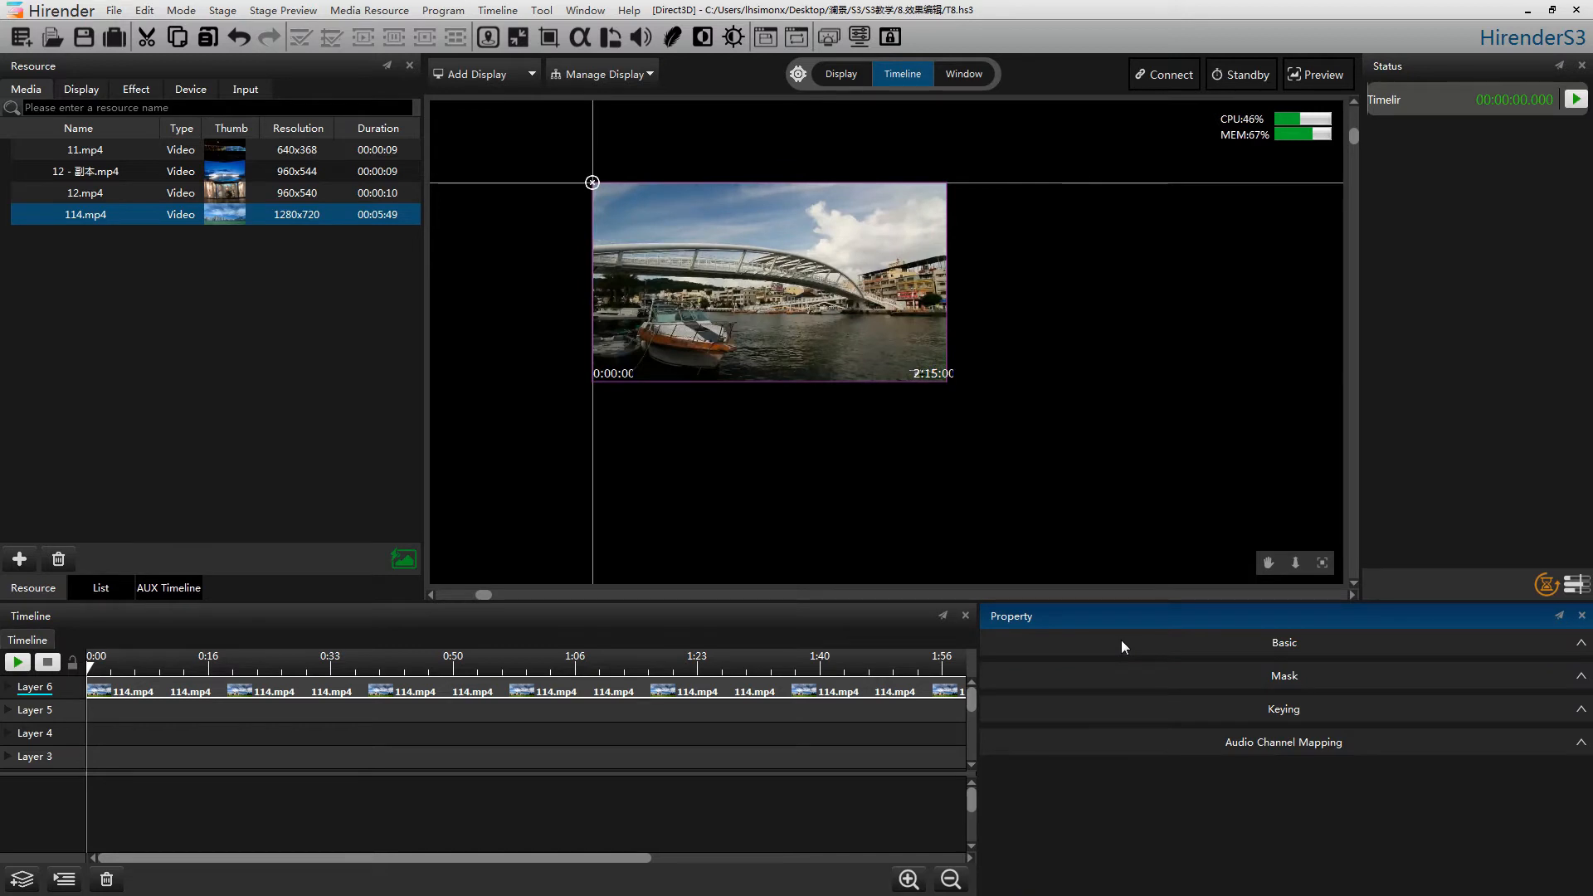
click(1155, 641)
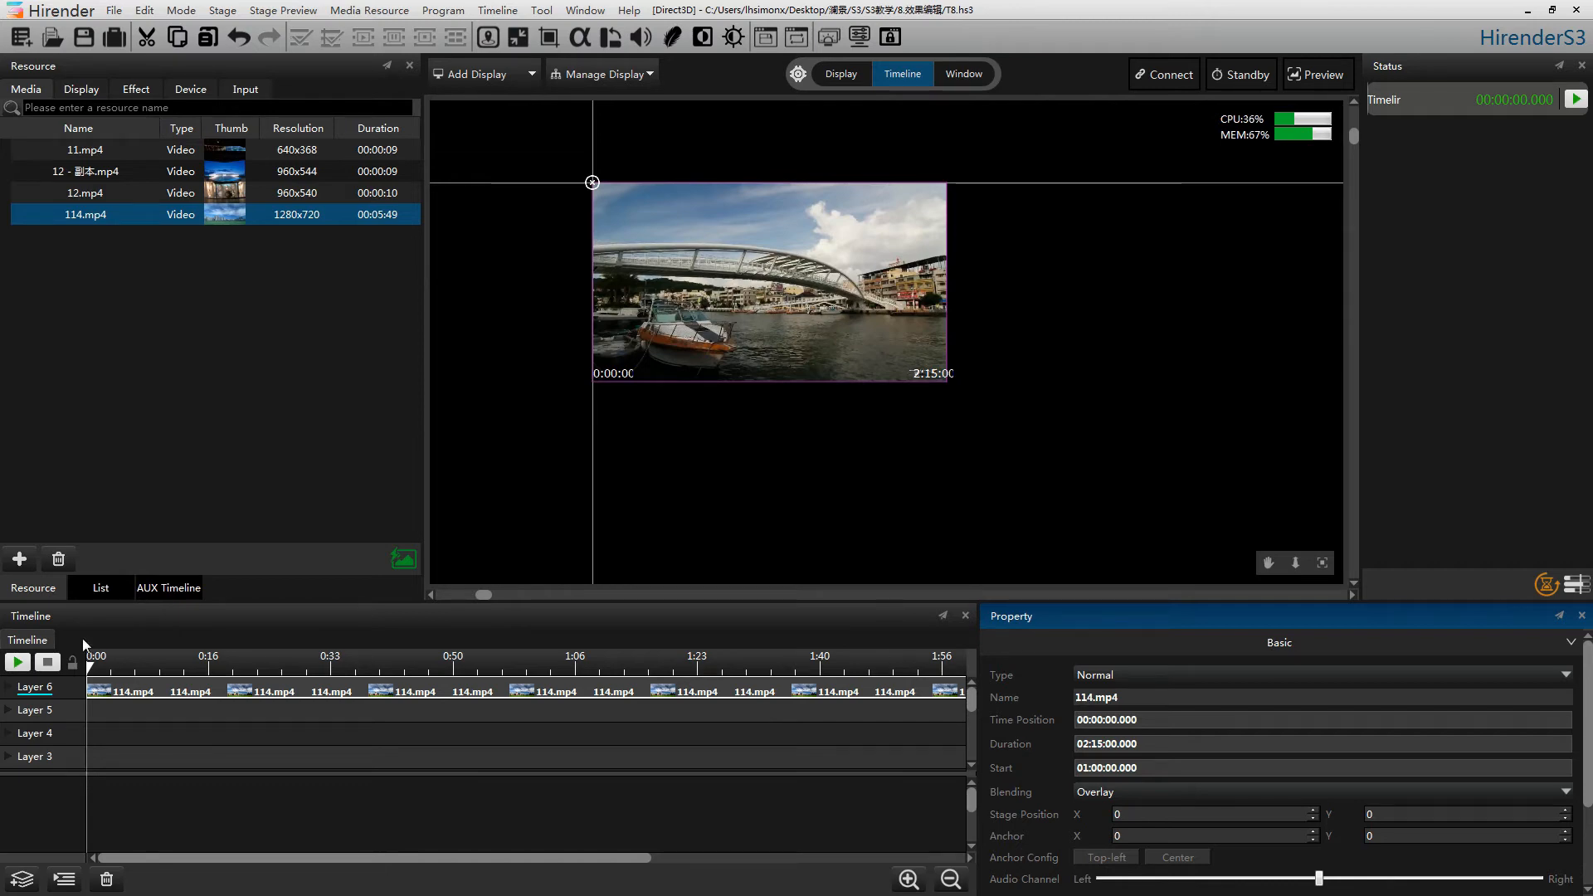
click(16, 662)
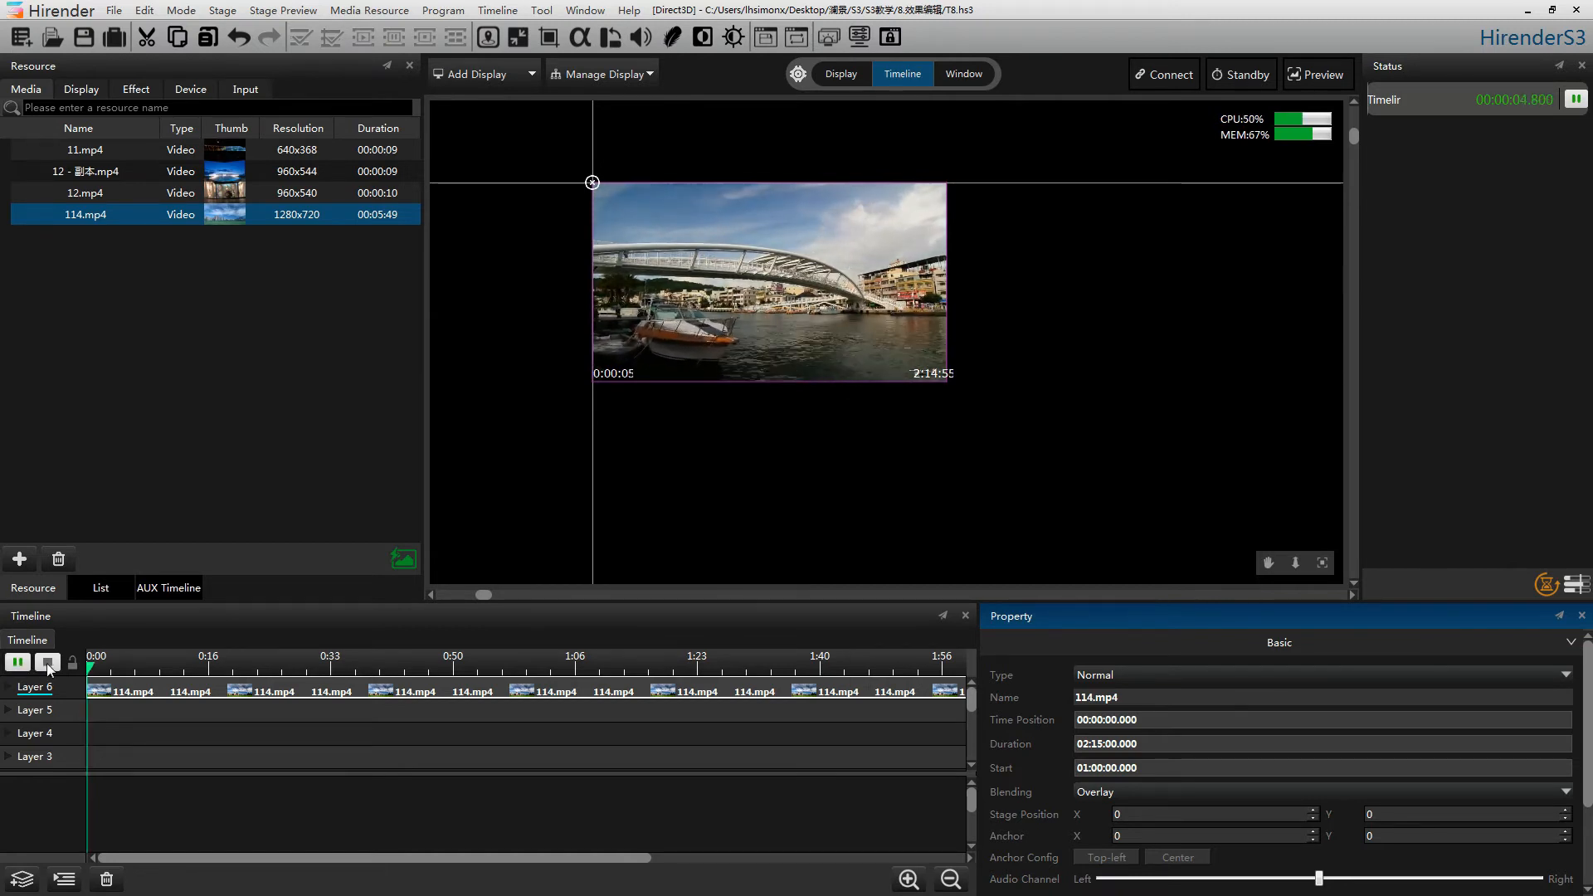
click(47, 664)
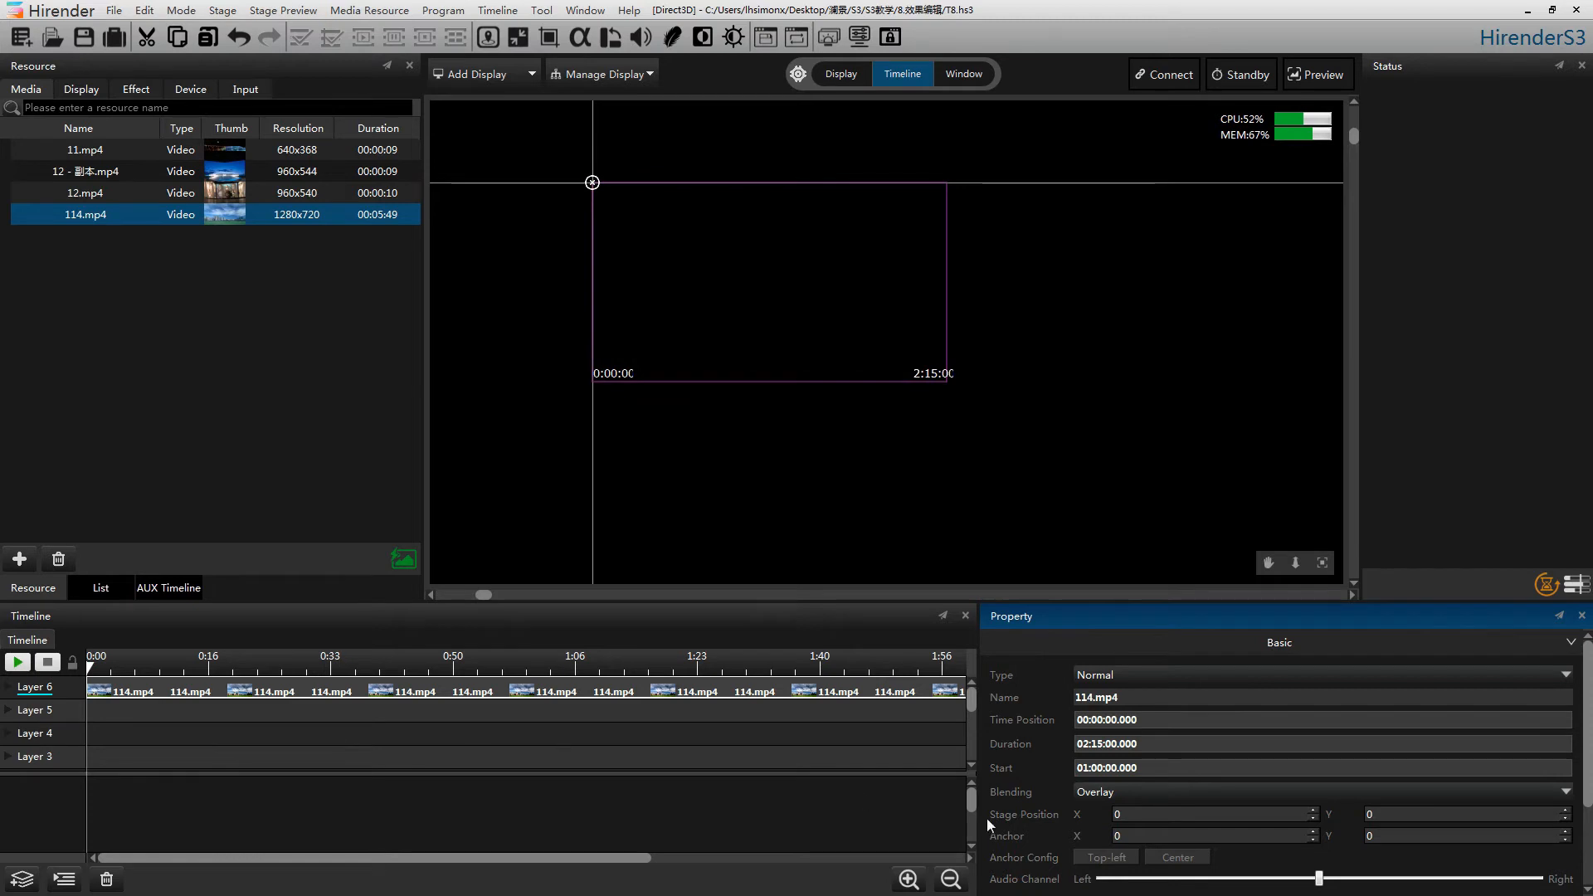
Add 12.mp4 to Layer 5, stretched from the timeline's beginning to about 01:14:22, and return the playhead to the start.
click(1127, 790)
click(1127, 790)
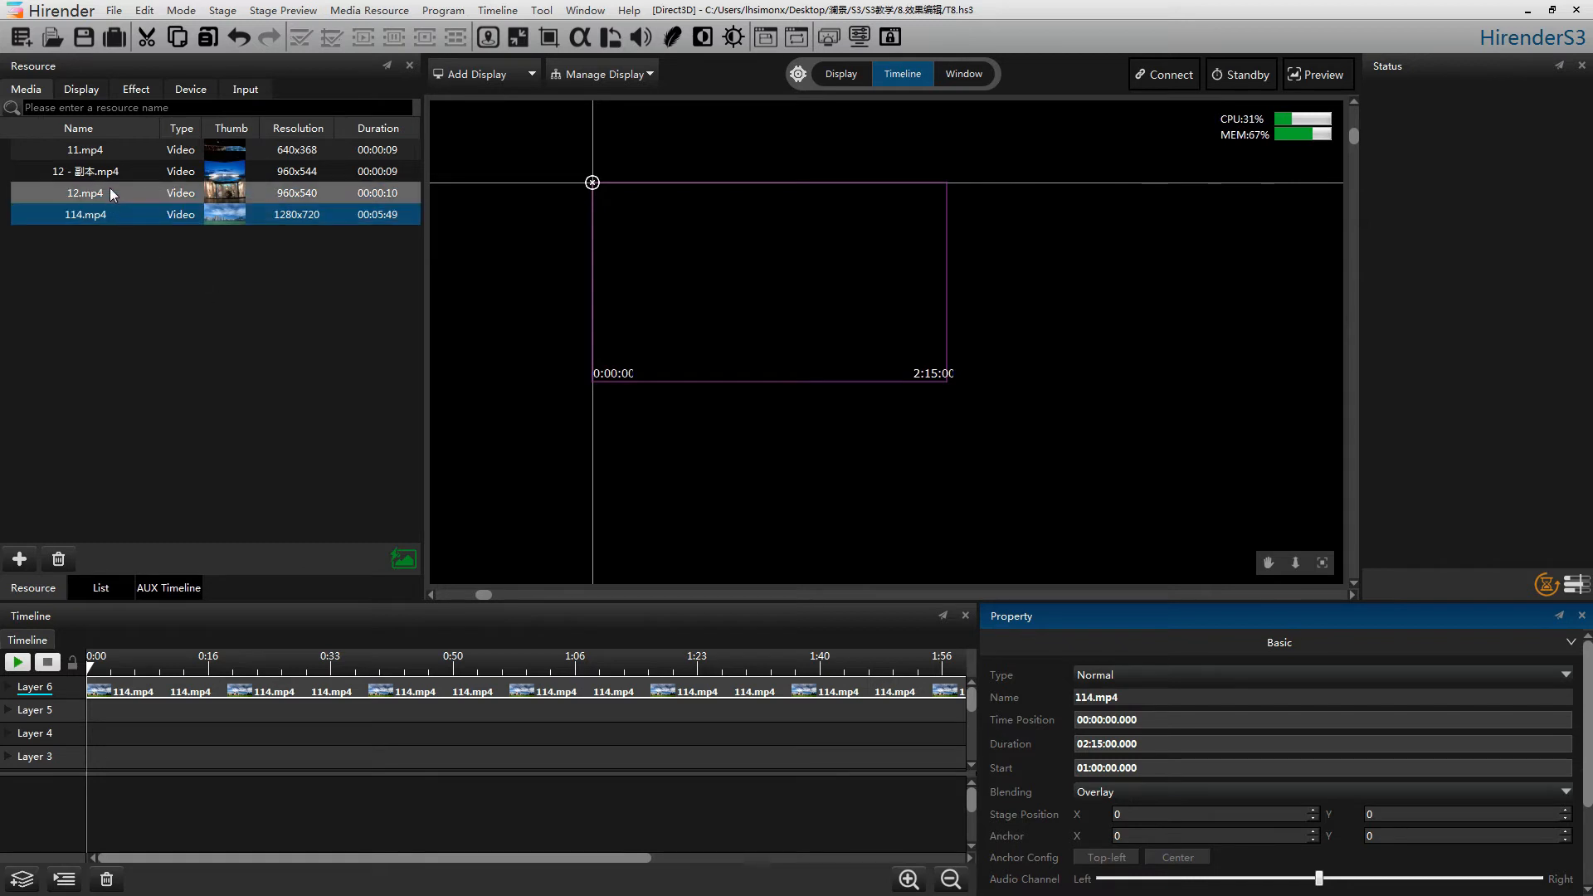
drag(110, 188, 111, 716)
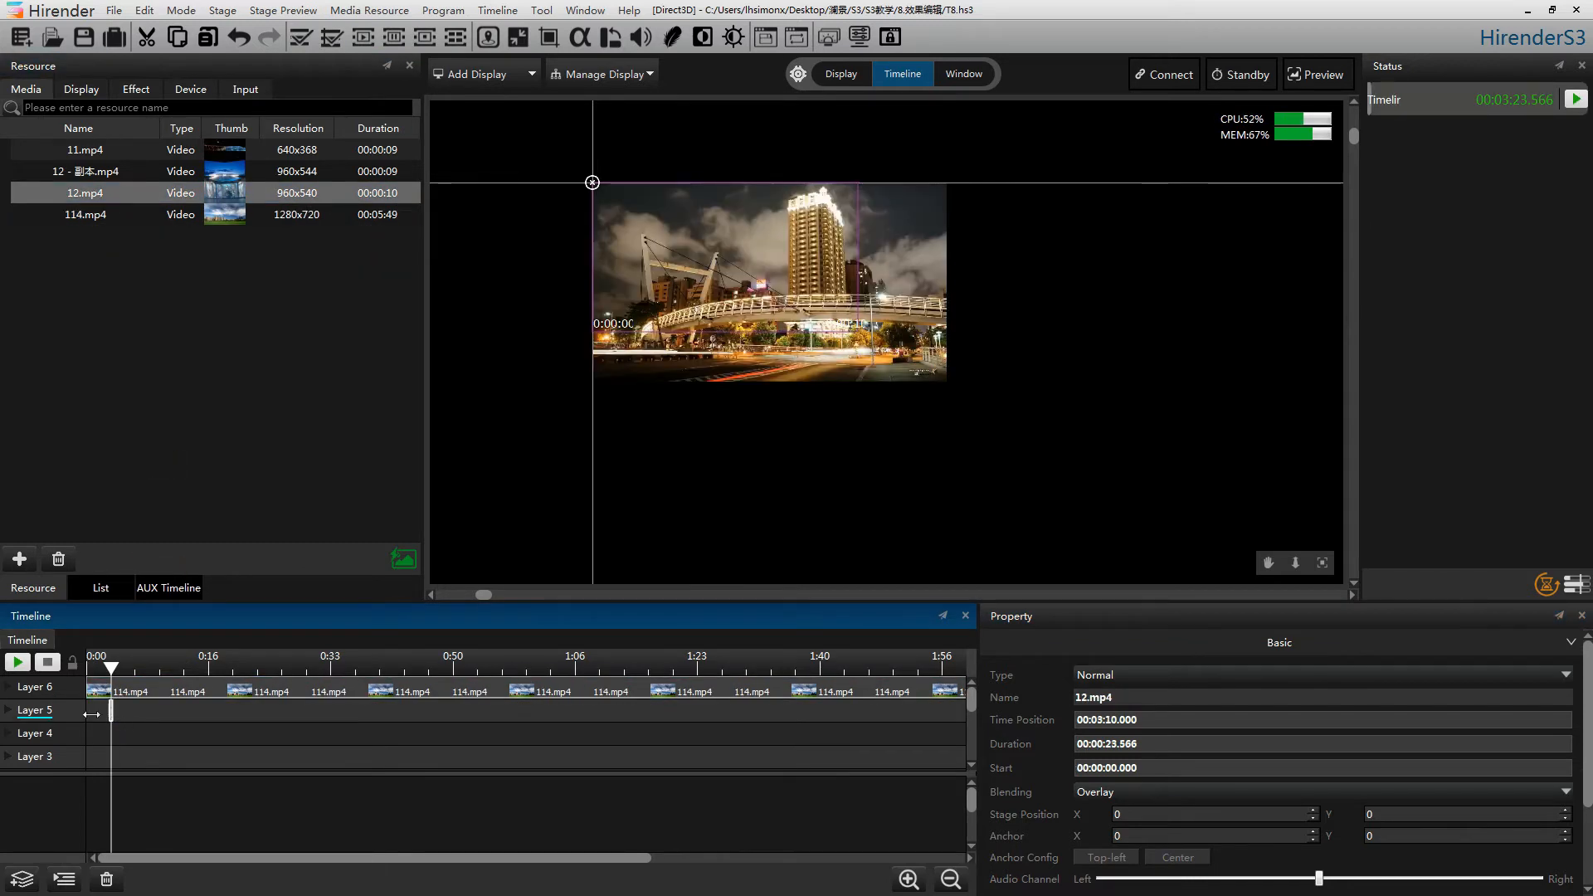
drag(104, 712, 633, 714)
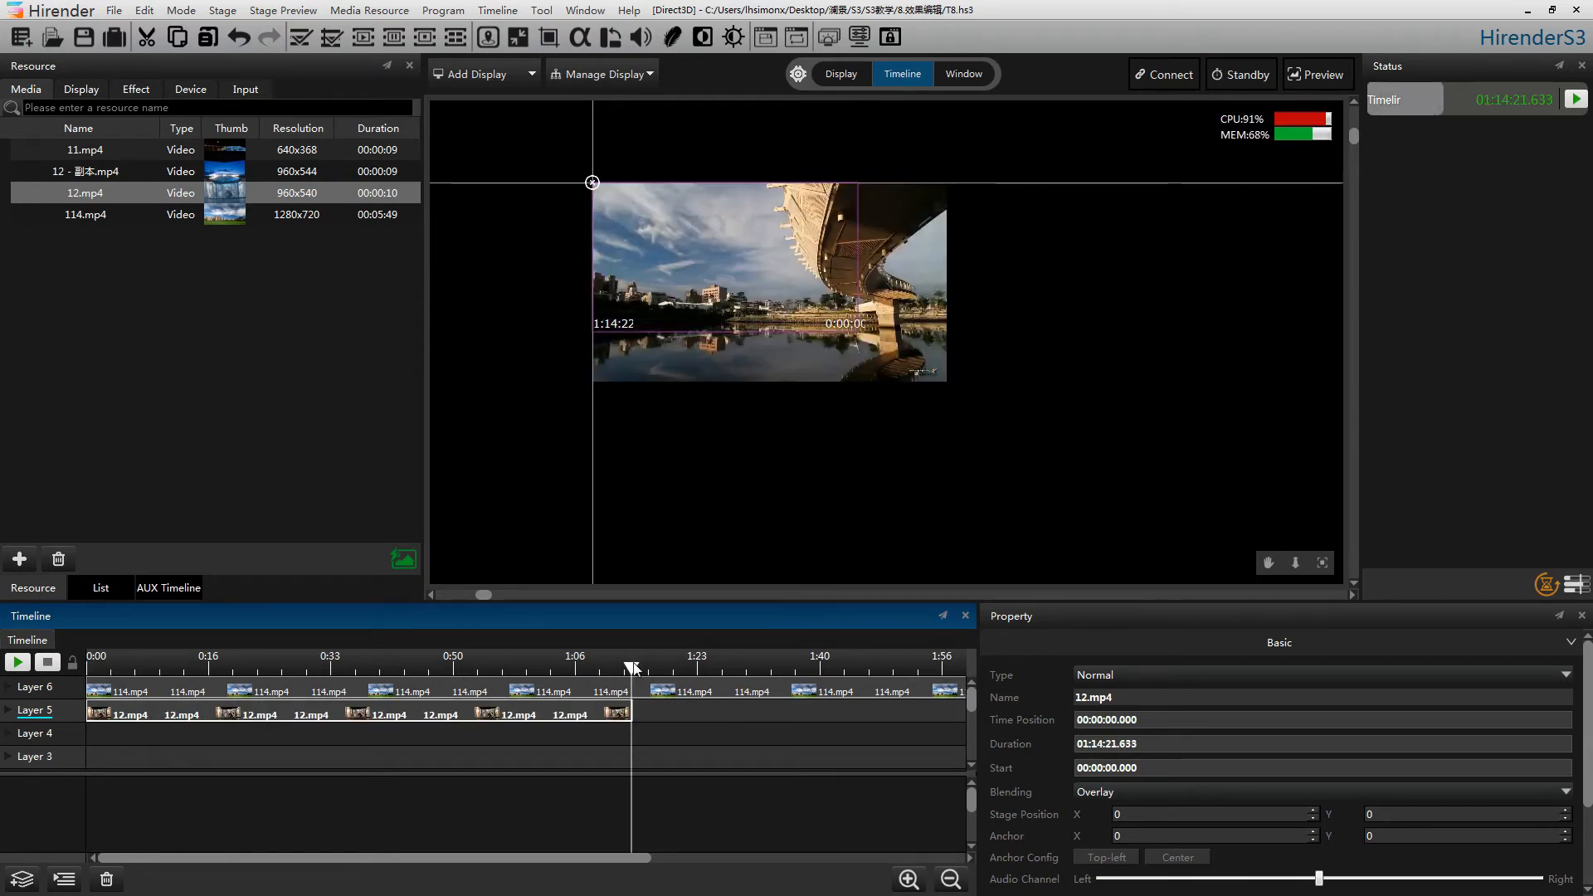
click(47, 661)
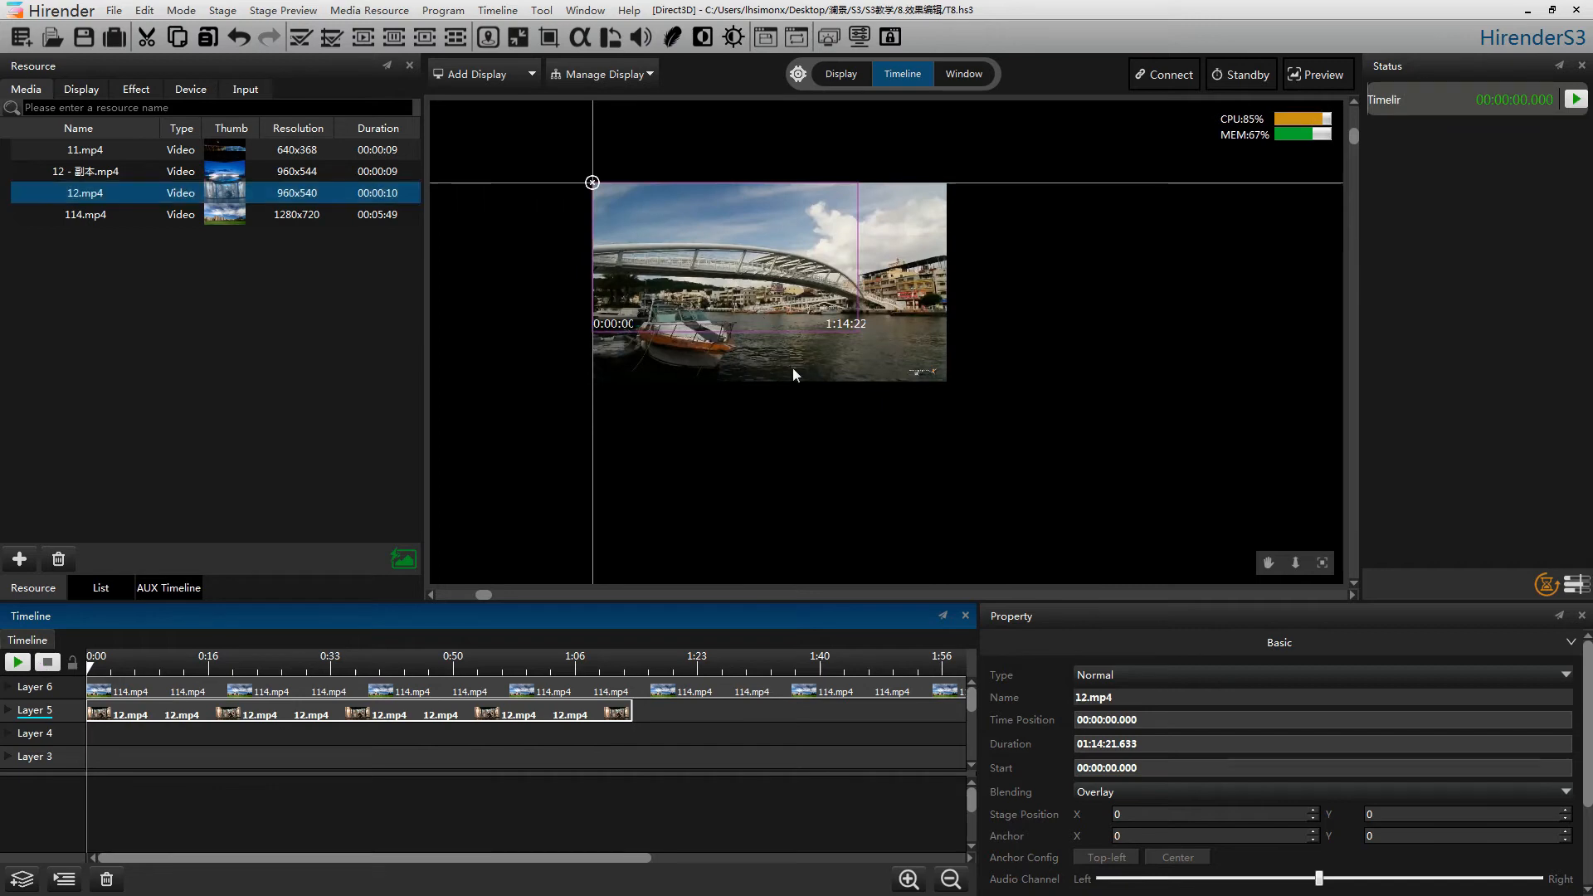
Move the 114.mp4 picture on the stage below the 12.mp4 picture so they no longer overlap.
click(741, 242)
drag(740, 241, 800, 543)
click(822, 322)
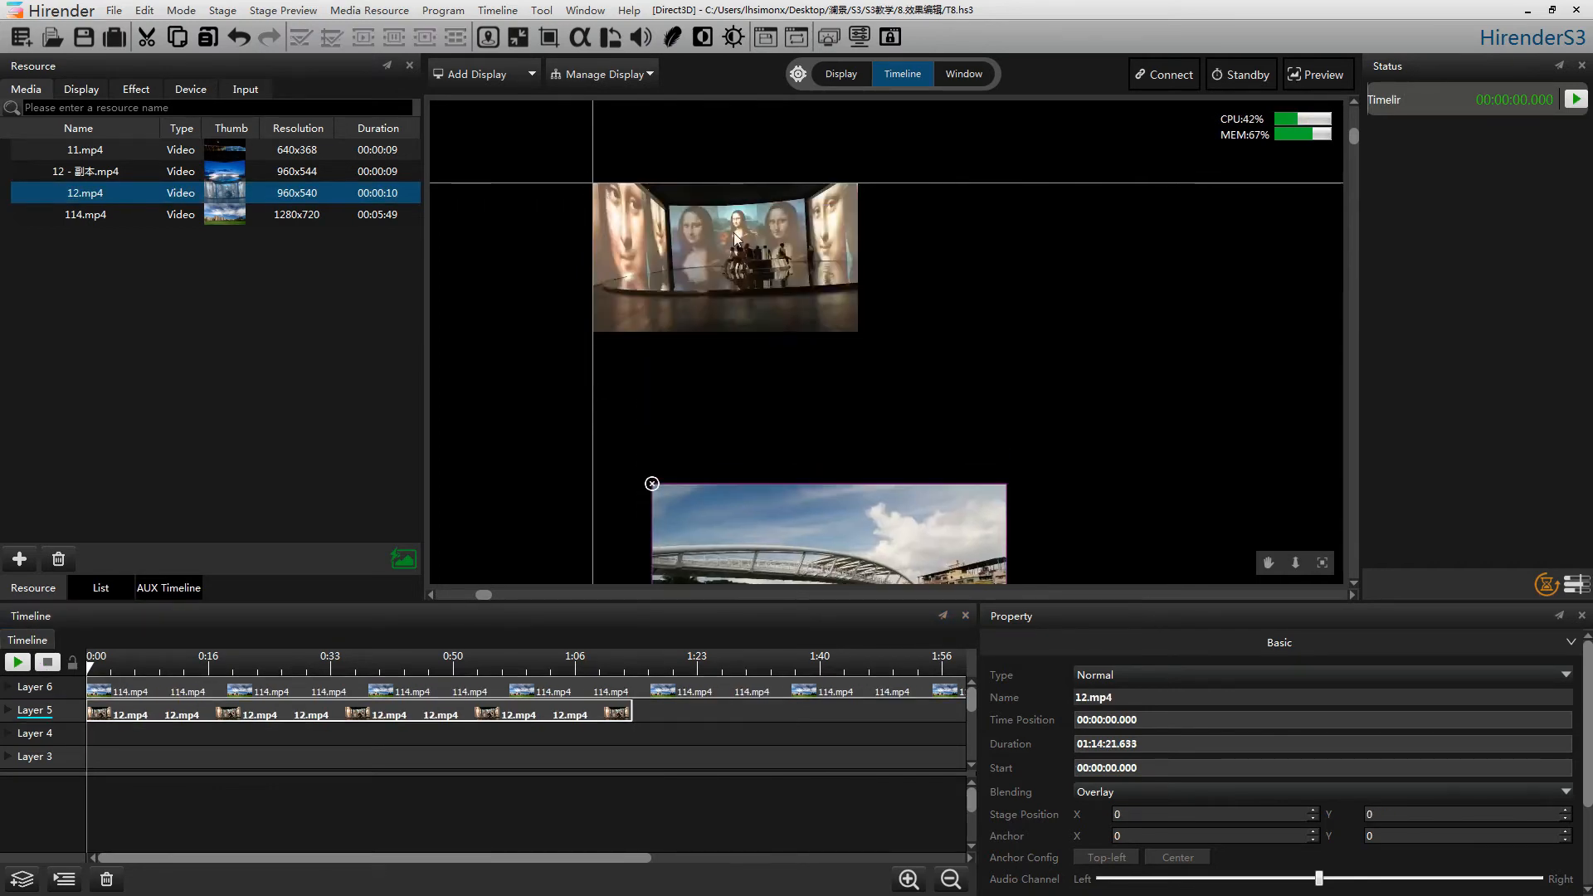
Move the 12.mp4 picture on the stage to about X 378, Y 309.
click(859, 327)
click(819, 281)
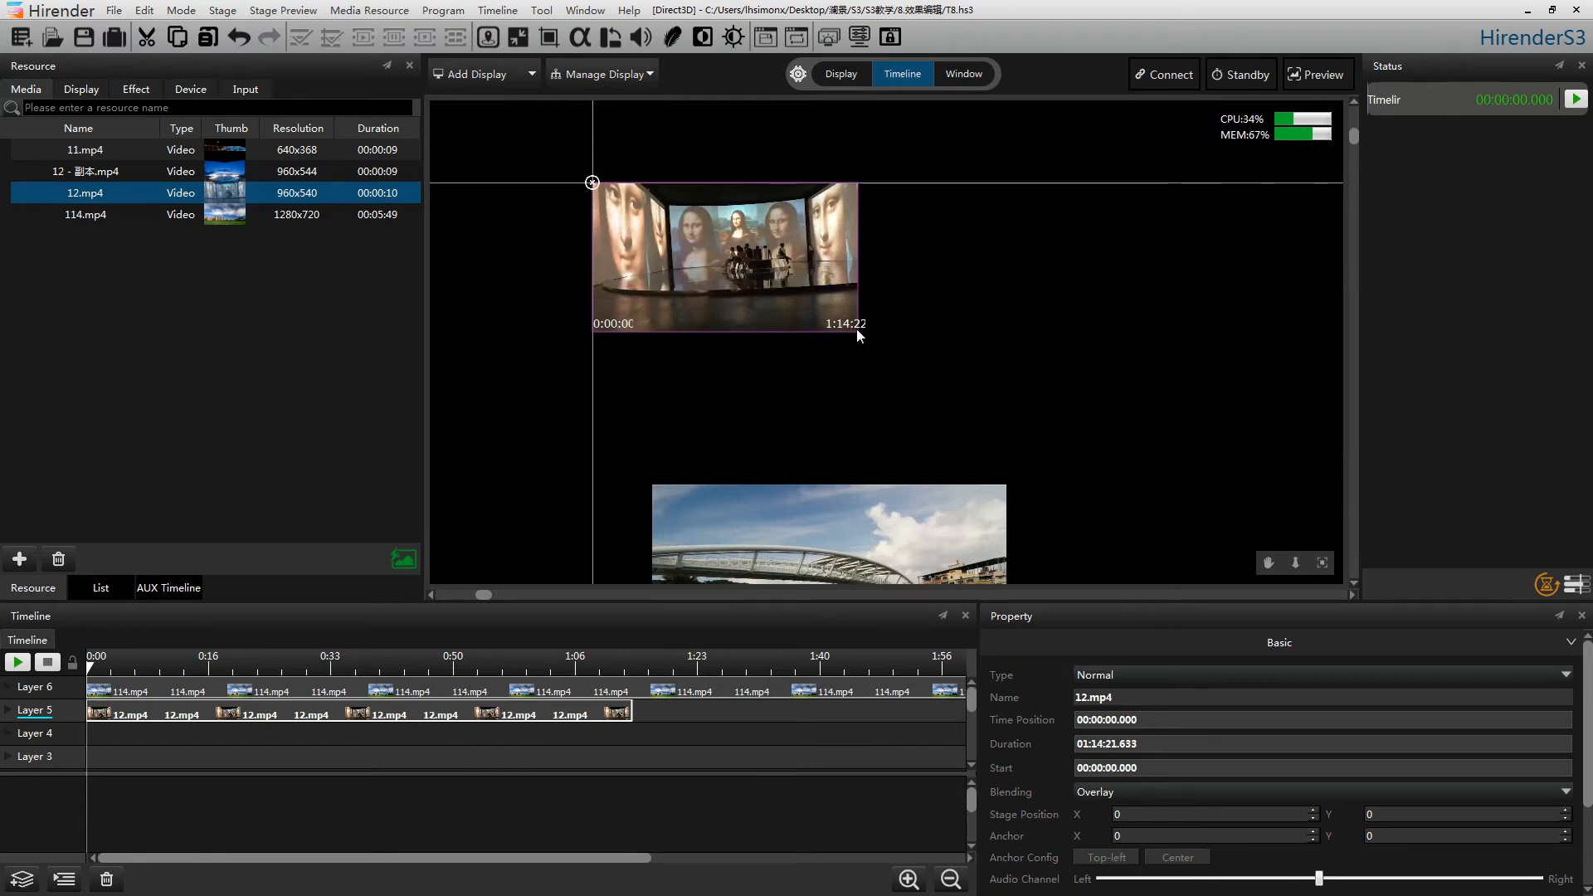
mouse_move(856, 329)
mouse_down()
mouse_move(978, 411)
mouse_move(809, 310)
mouse_move(875, 343)
mouse_up()
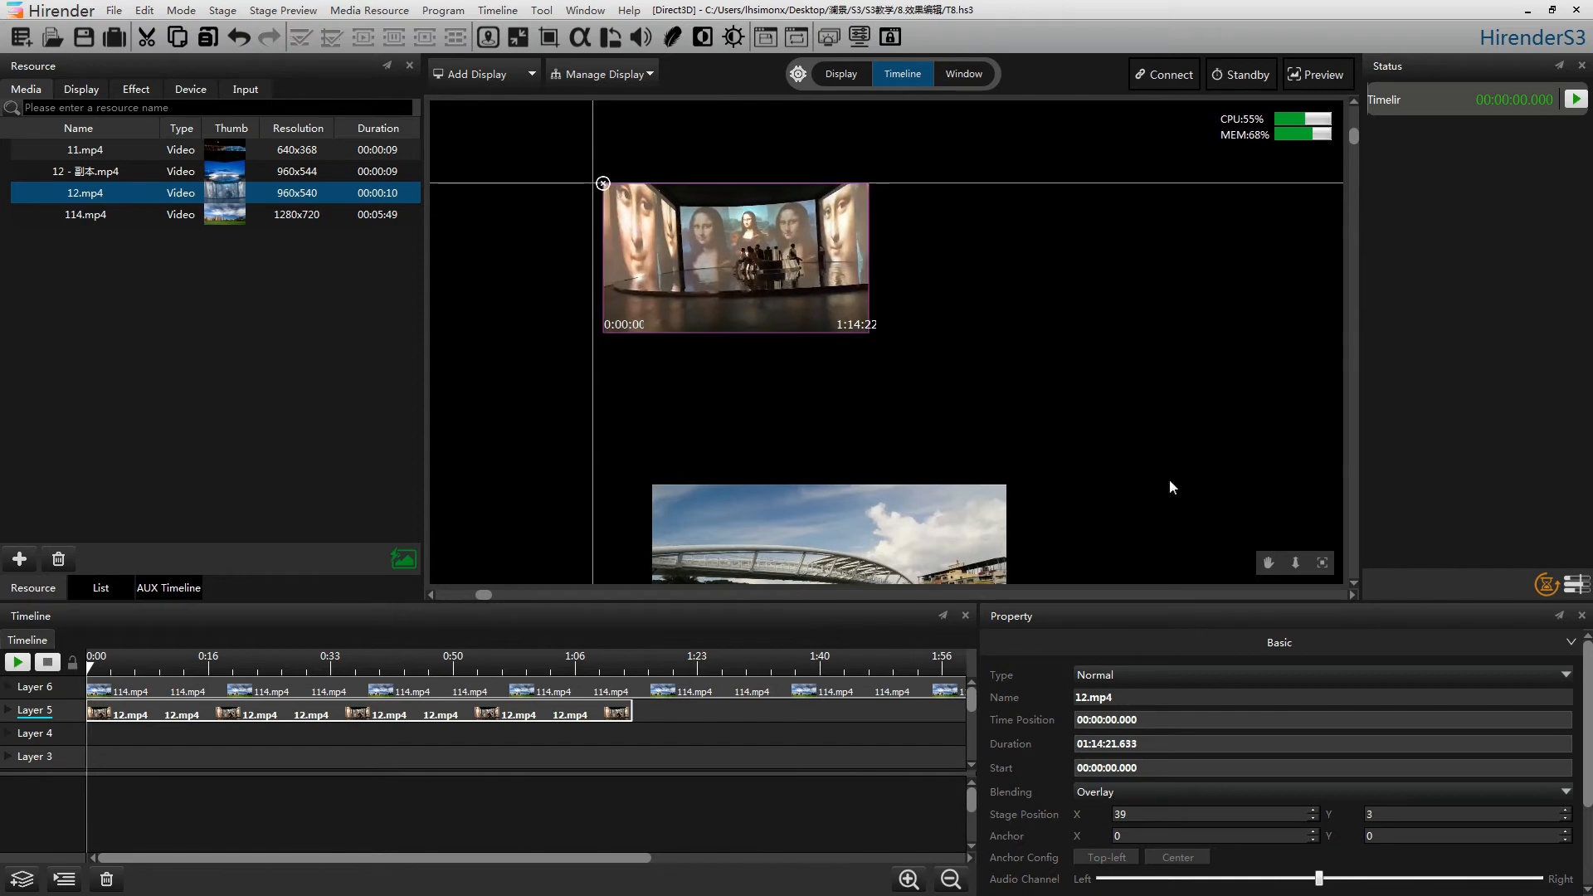
click(1324, 563)
drag(605, 194, 702, 280)
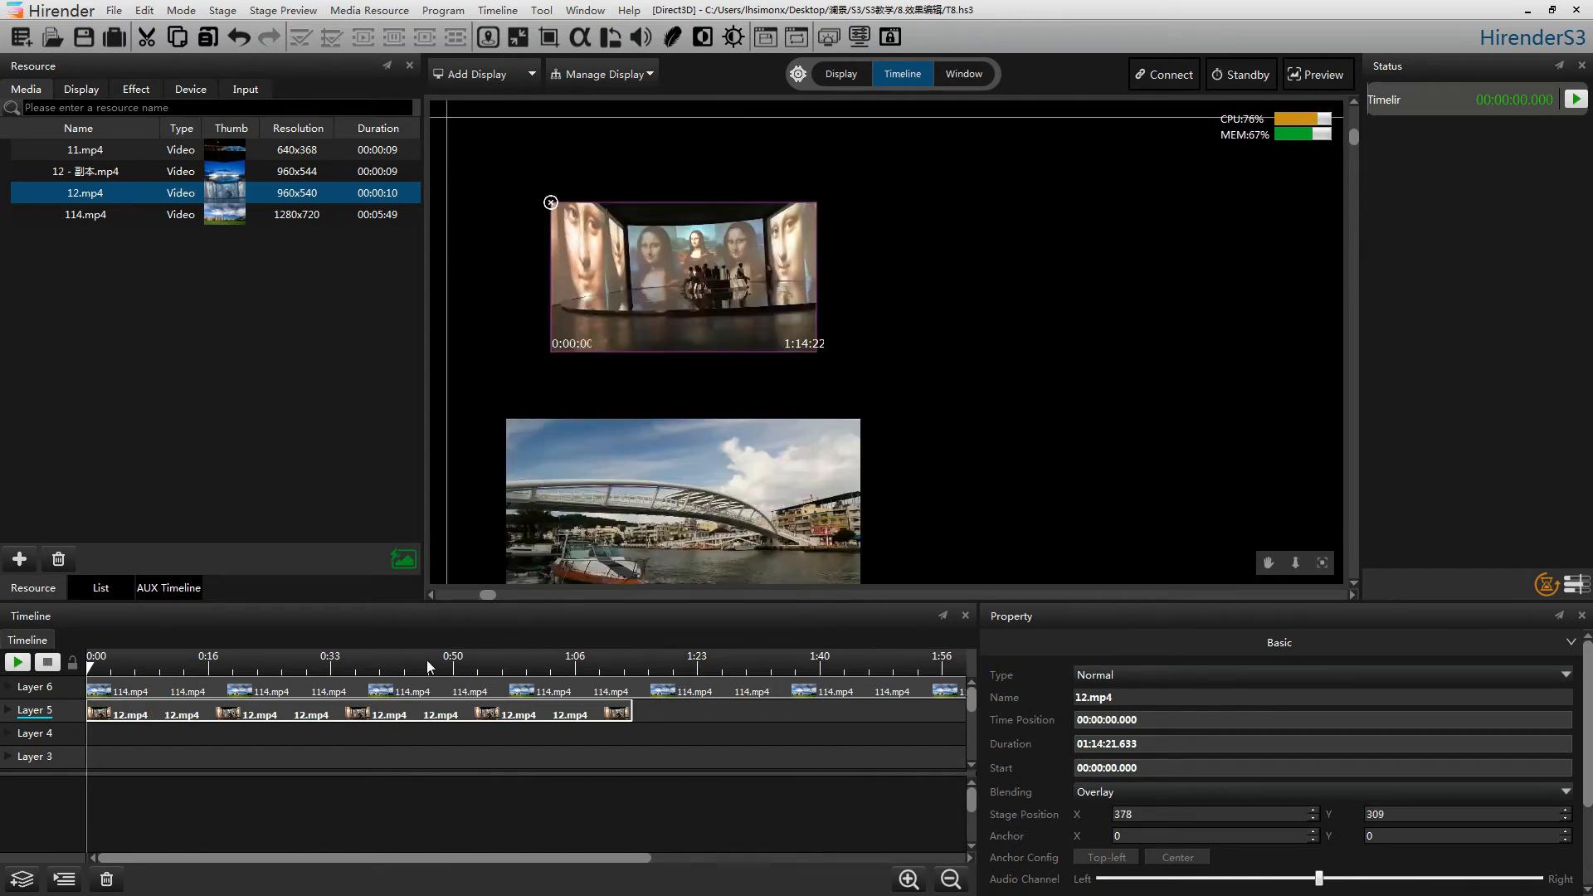
Move the 114.mp4 clip from Layer 6 to Layer 4, beneath the 12.mp4 clip.
drag(378, 693, 371, 724)
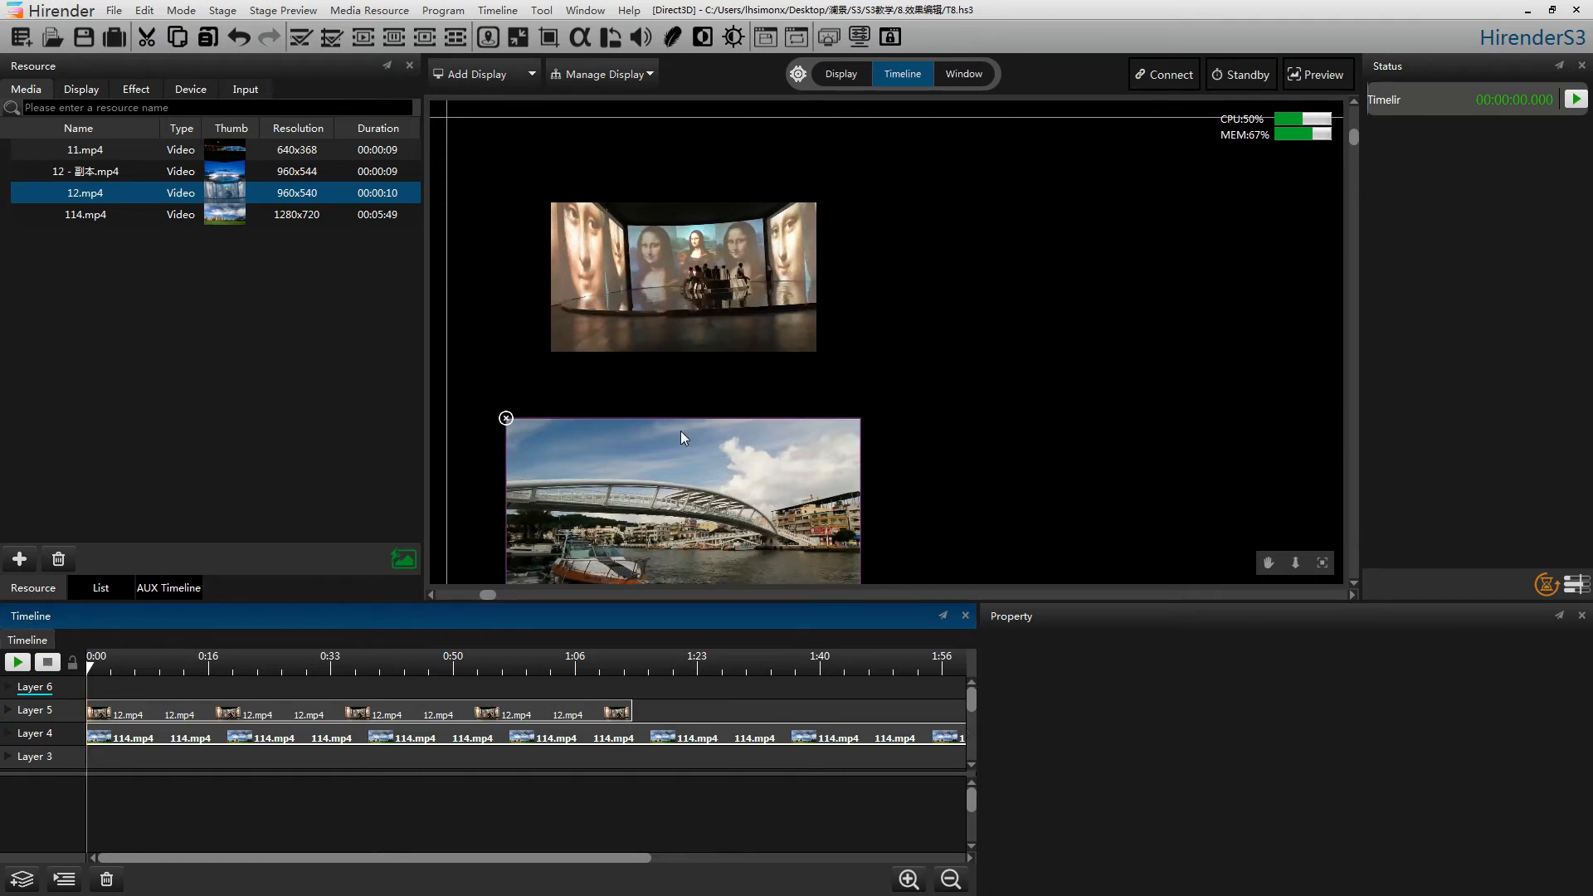
Overlap the two stage pictures, moving 114.mp4 to the upper part of the stage with 12.mp4 on it at X 1019, Y 586.
drag(697, 251, 678, 514)
scroll(830, 407, down, 1)
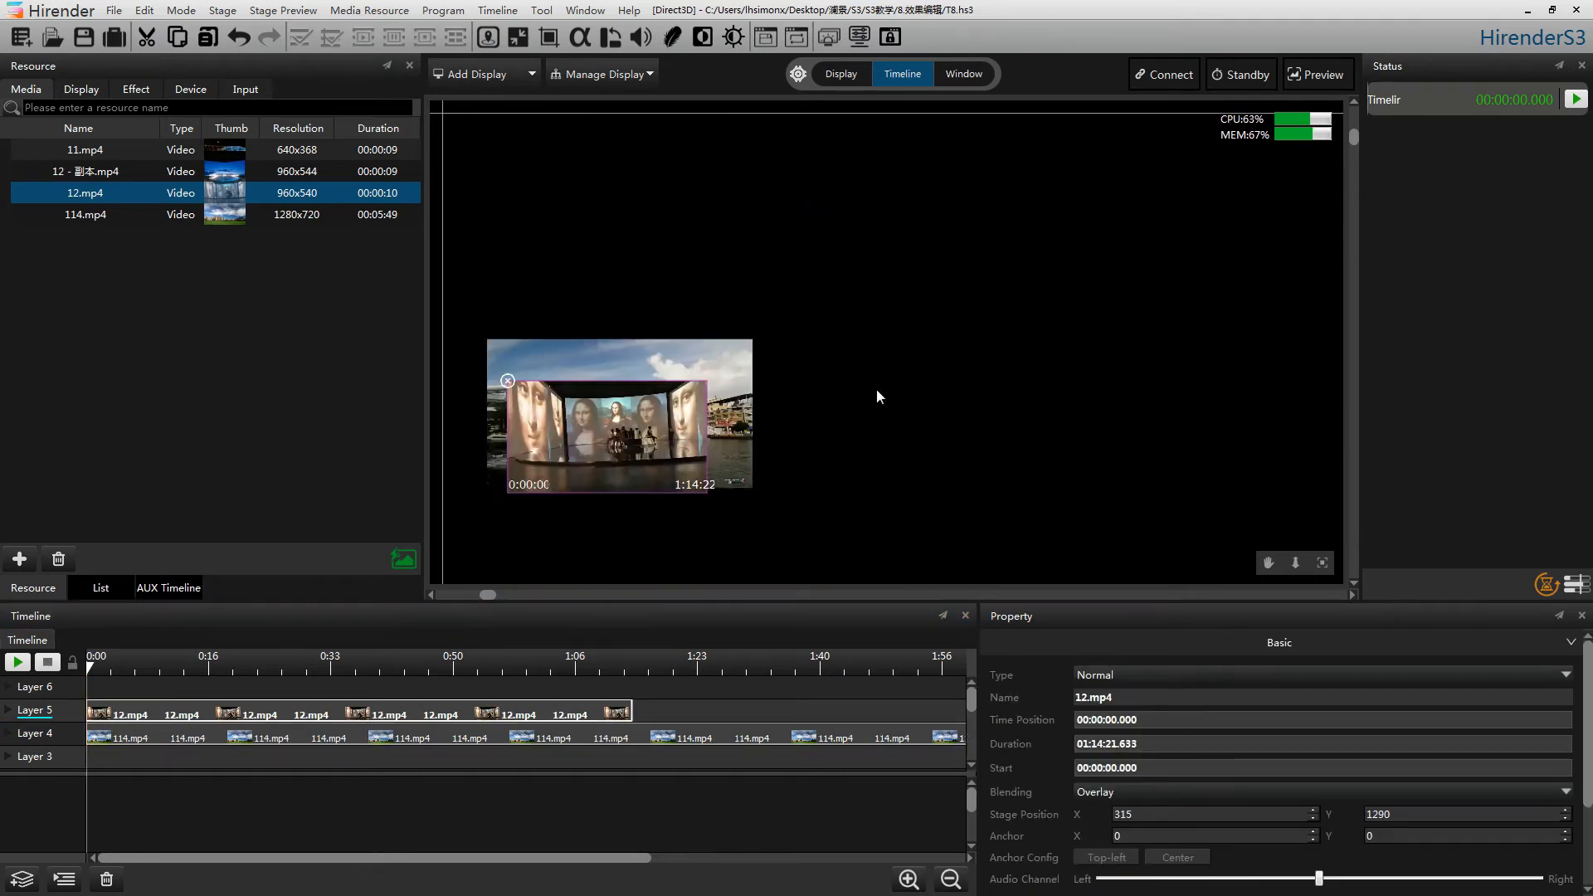
drag(708, 378, 854, 250)
drag(606, 471, 752, 325)
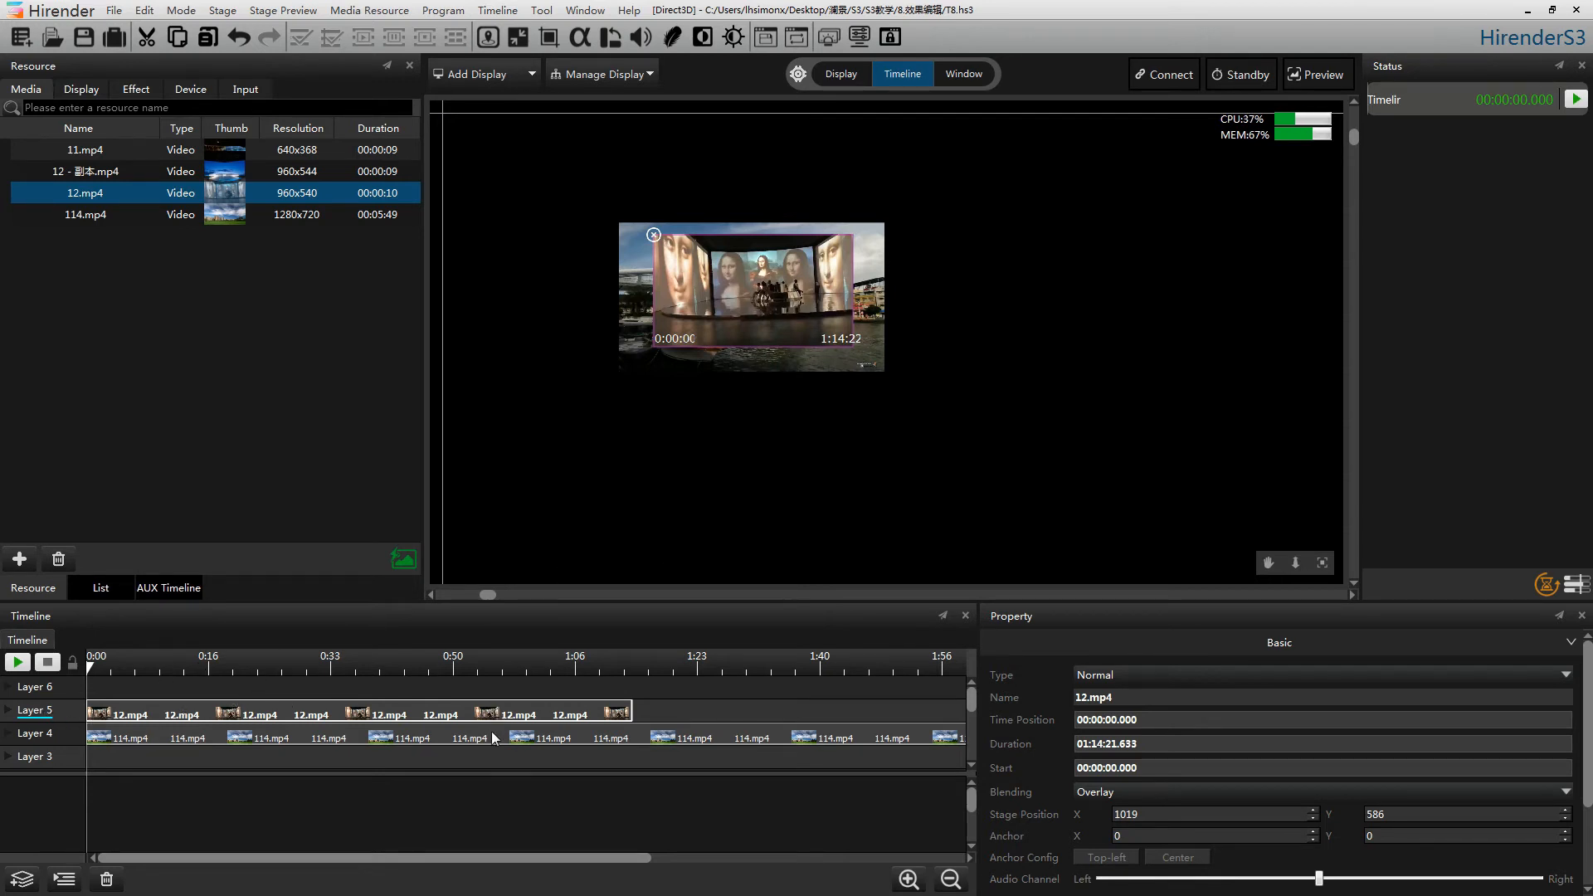
Switch the 12.mp4 clip's blending mode to Add and return it to Overlay.
click(1225, 797)
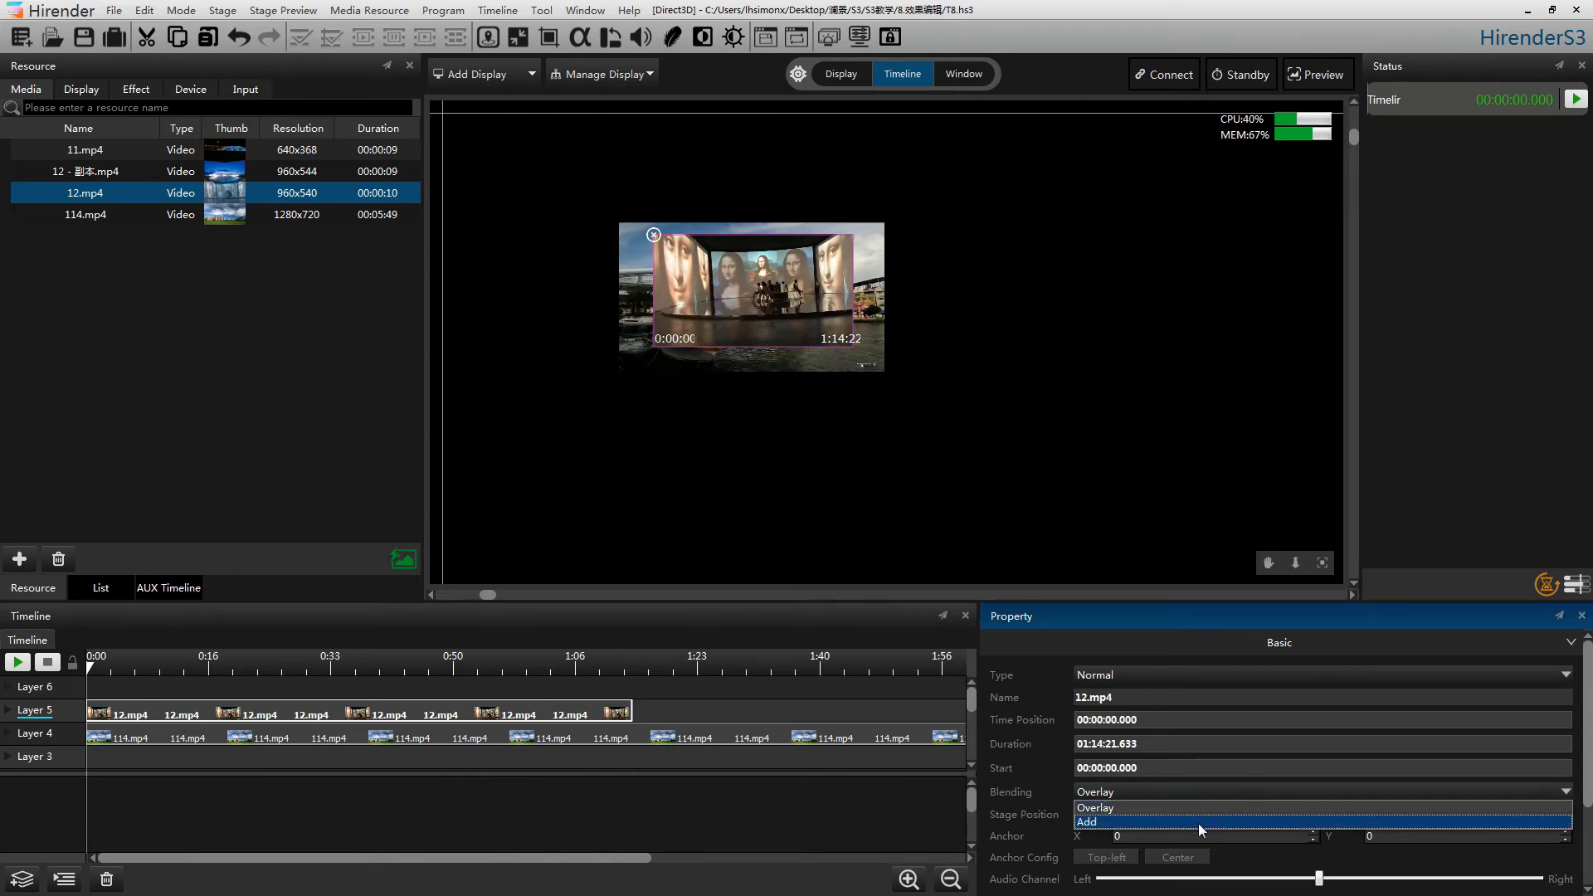
click(1199, 824)
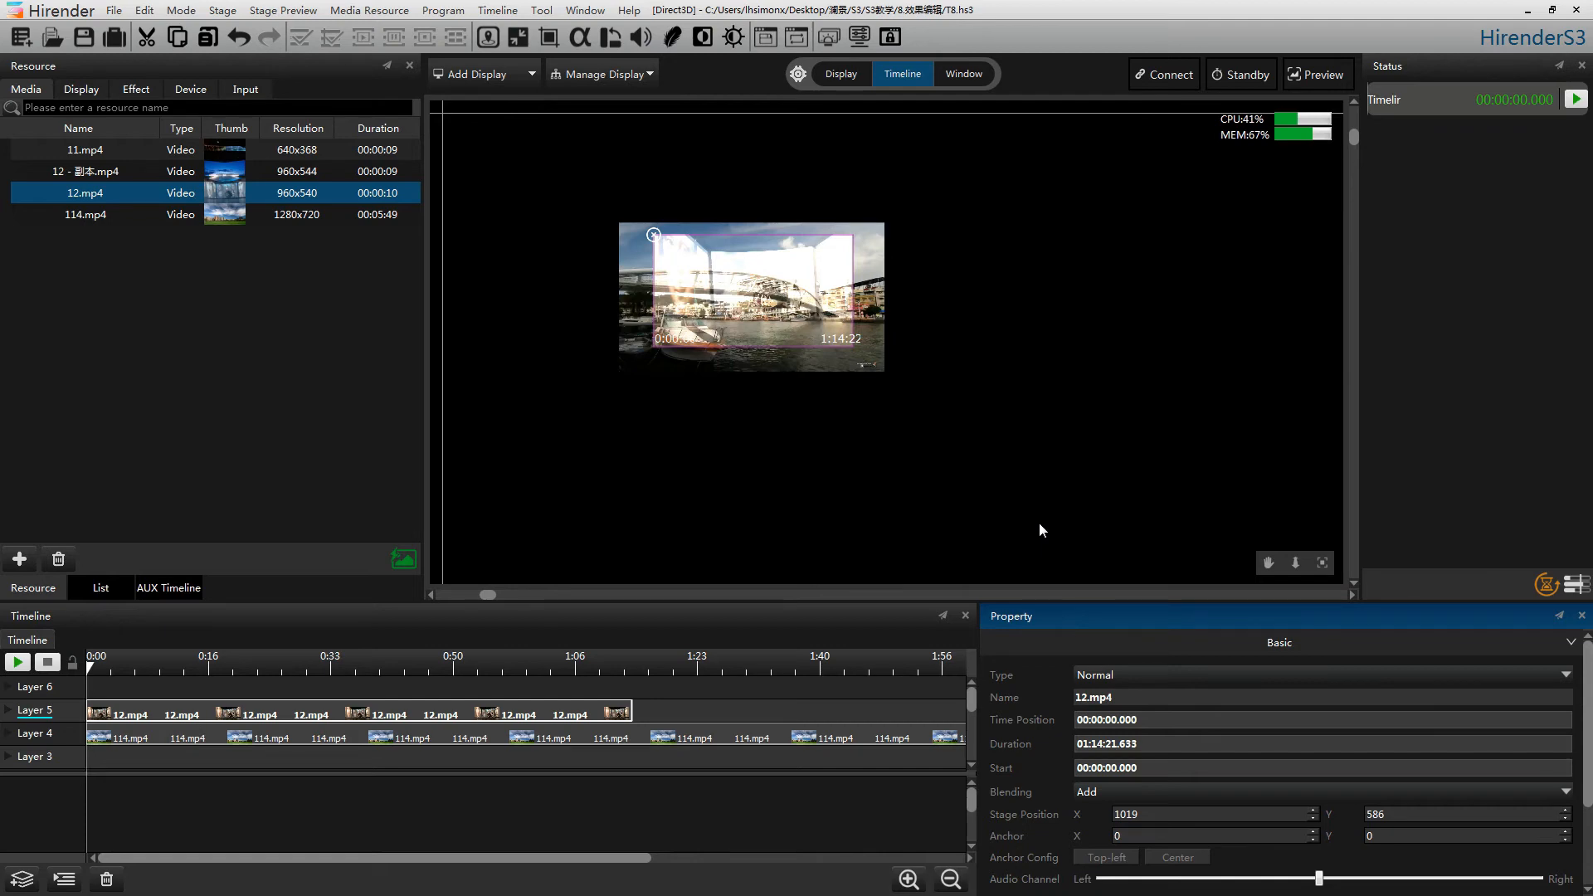
click(1144, 787)
click(1133, 804)
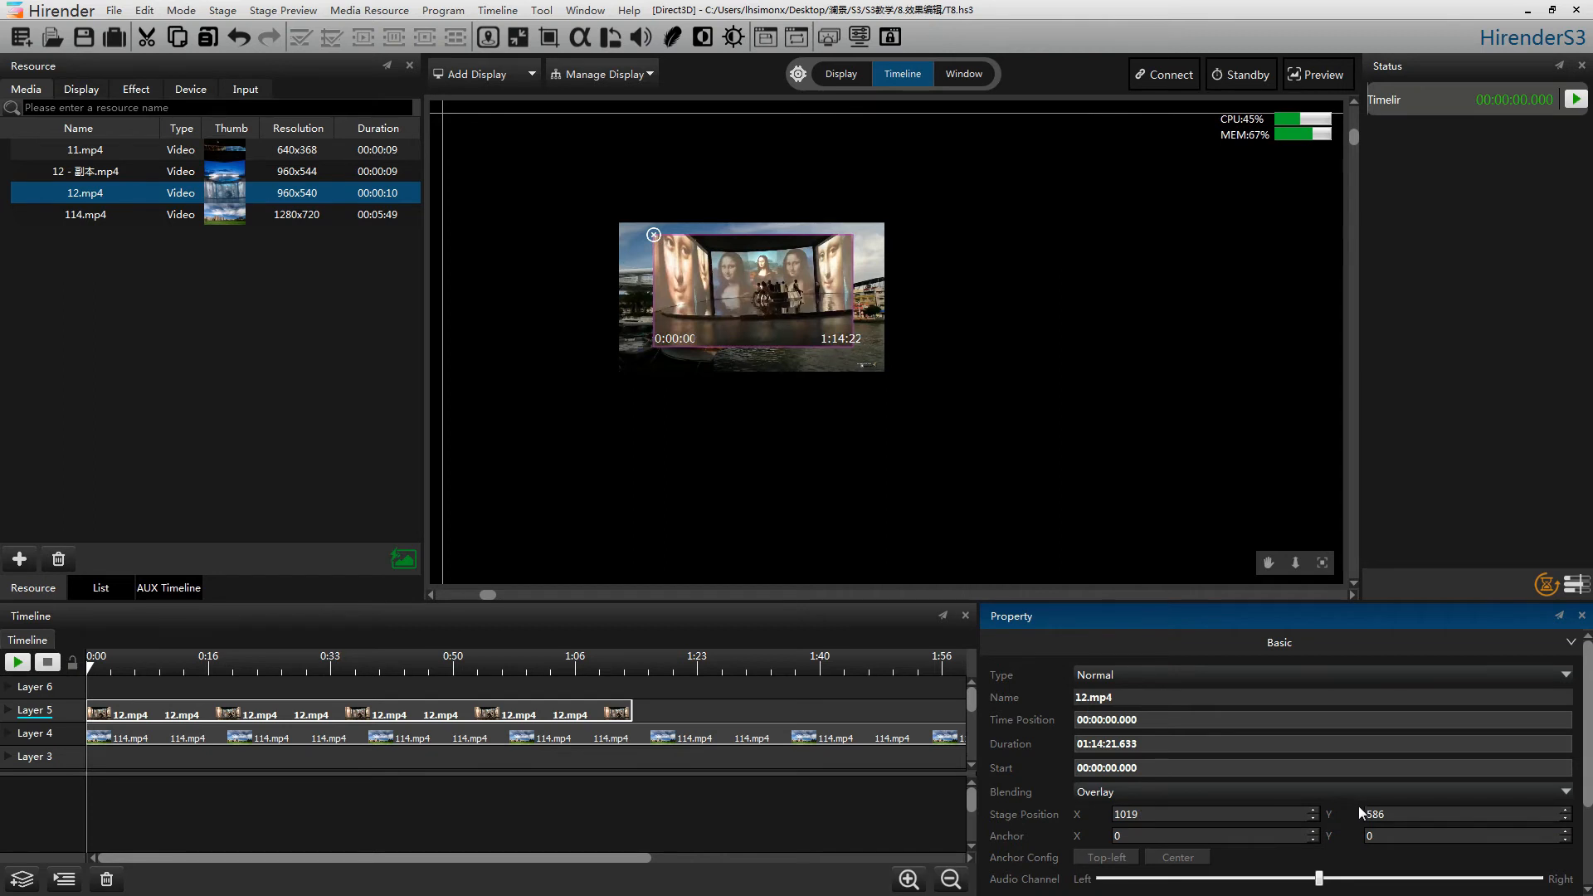
Collapse the Basic properties of the 12.mp4 clip and expand the Mask properties.
scroll(1589, 714, down, 2)
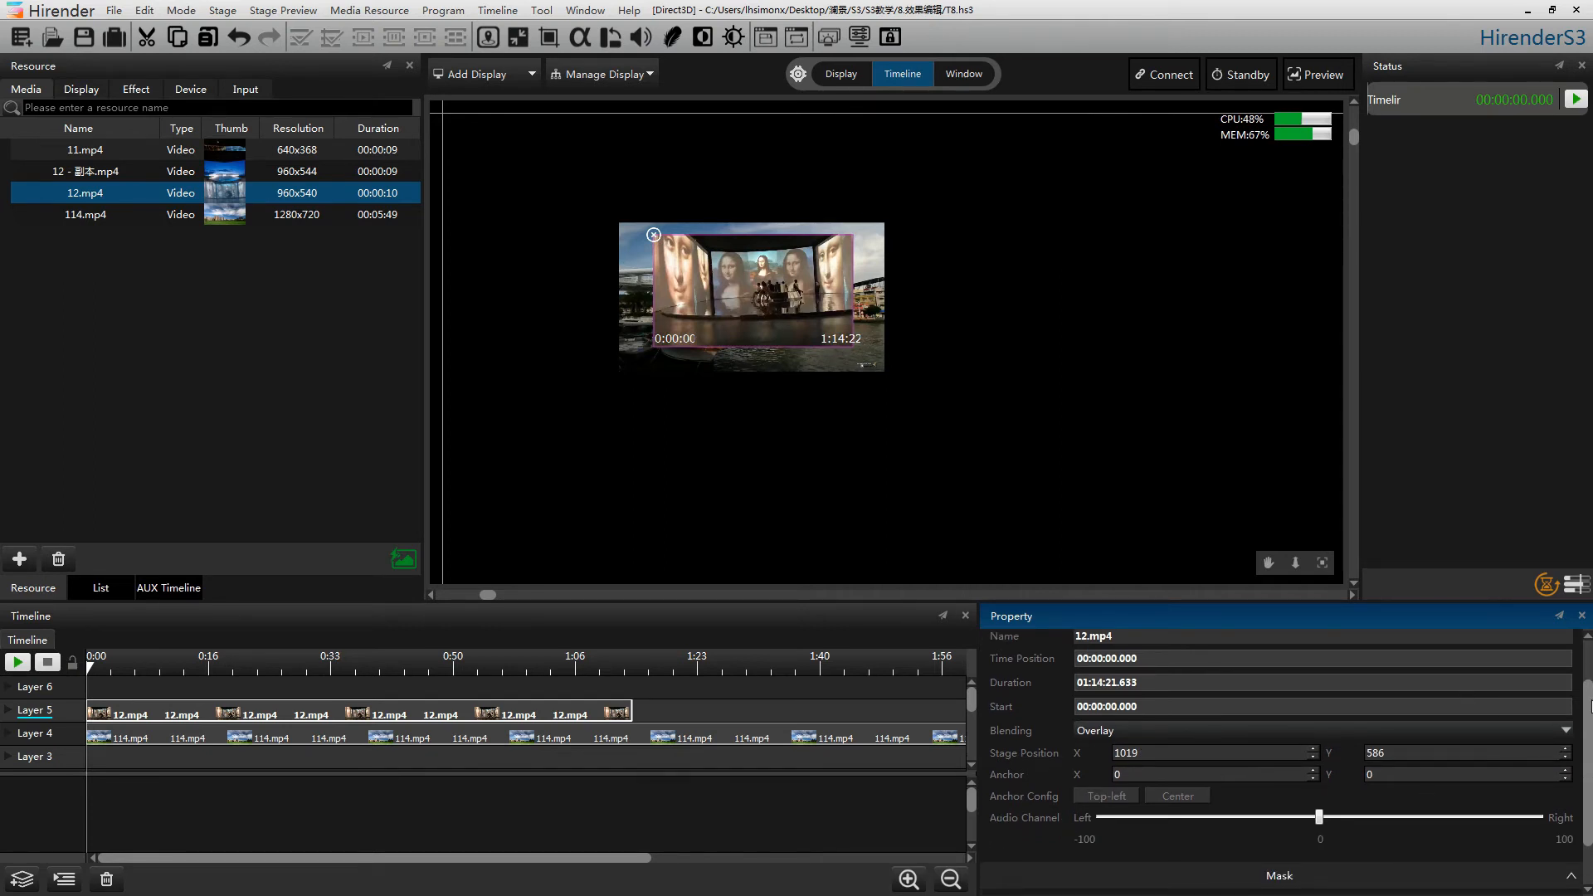
scroll(1589, 693, up, 2)
click(1576, 648)
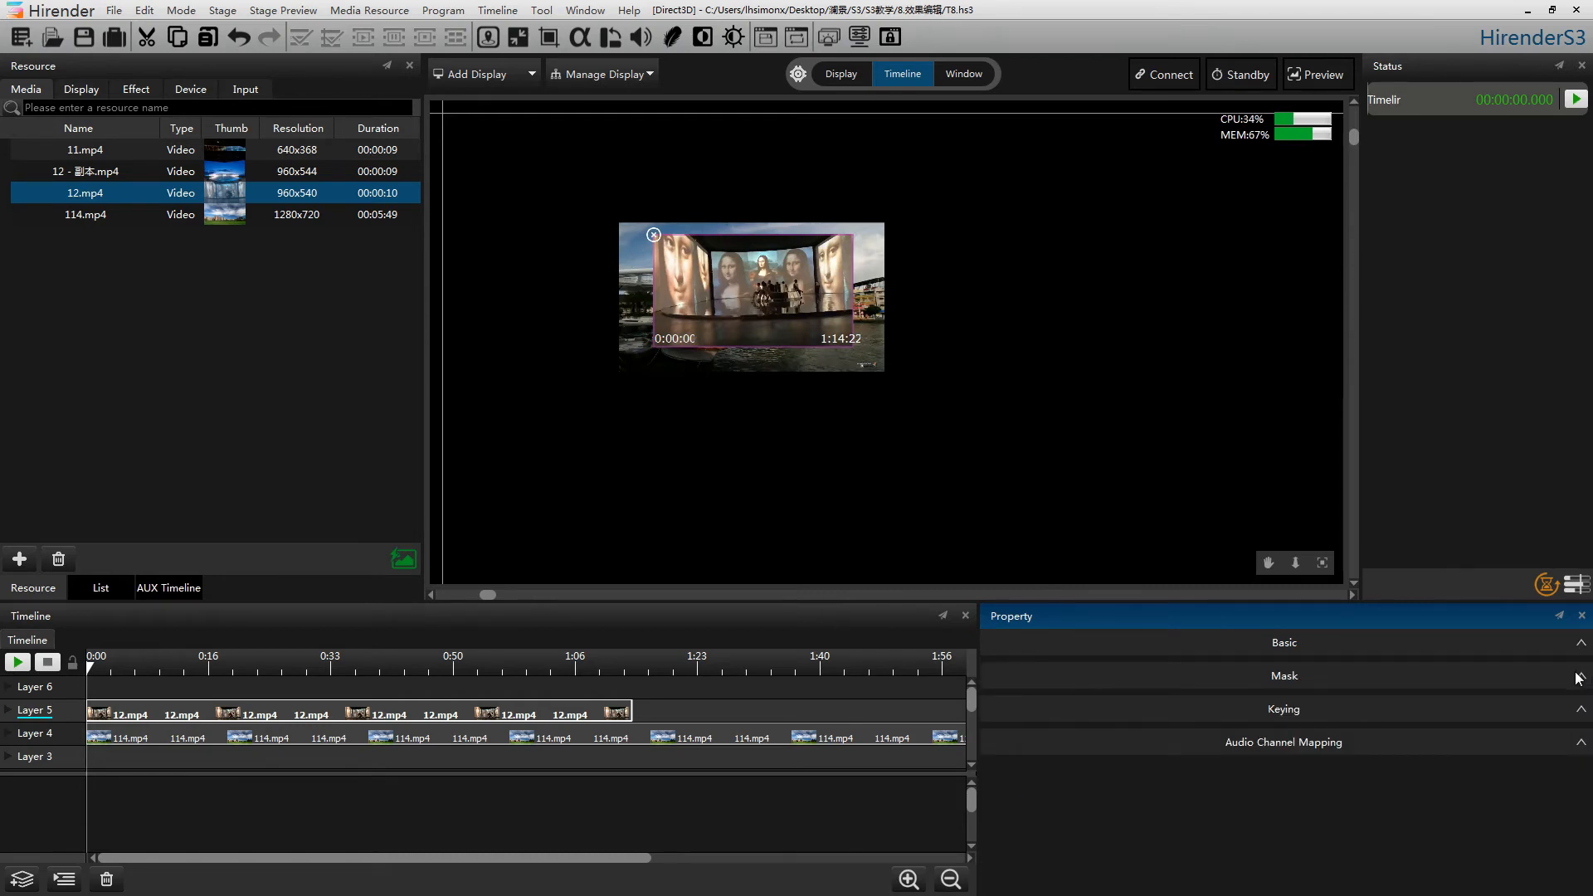
click(1577, 676)
Delete the 12.mp4 clip from Layer 5 and select the 114.mp4 clip on Layer 4.
click(431, 719)
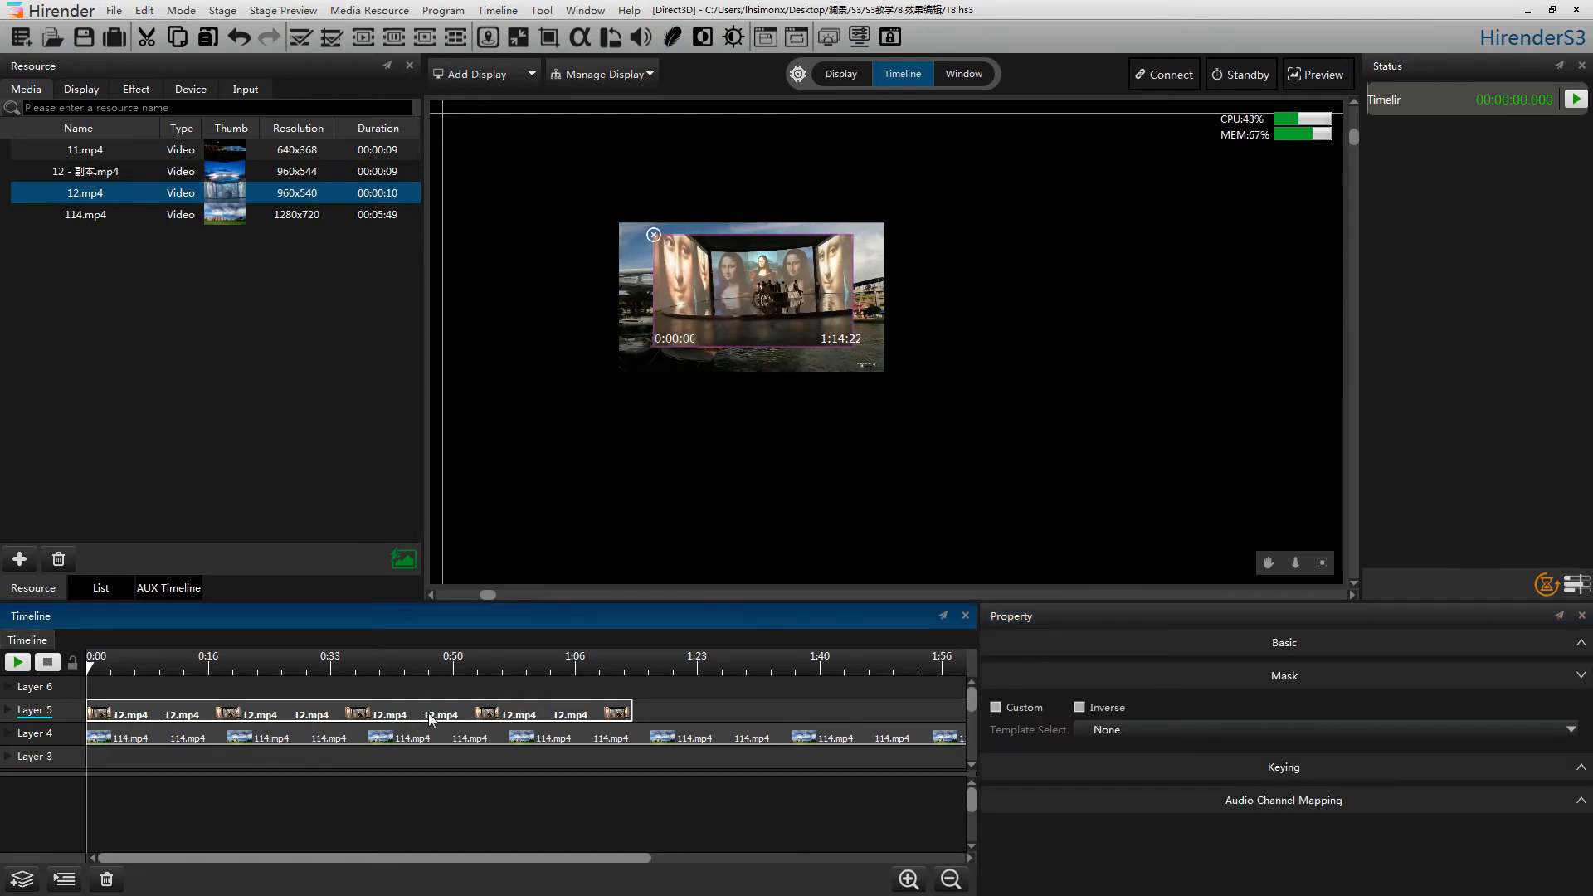
key(Delete)
click(478, 739)
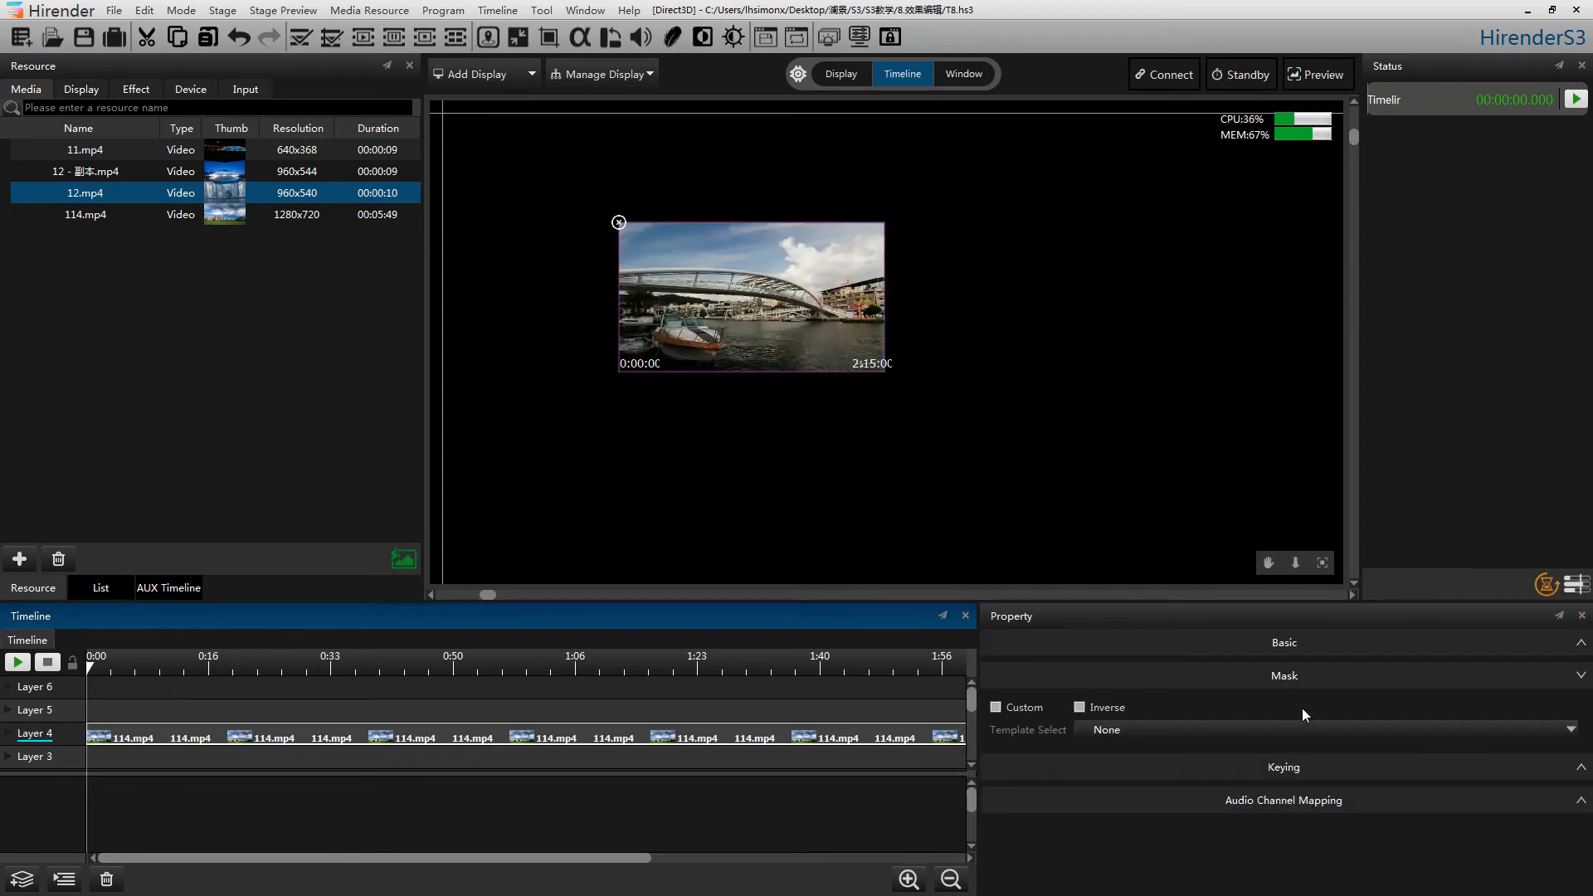
Apply the Flower mask template to the 114.mp4 clip and enable Inverse.
click(1183, 732)
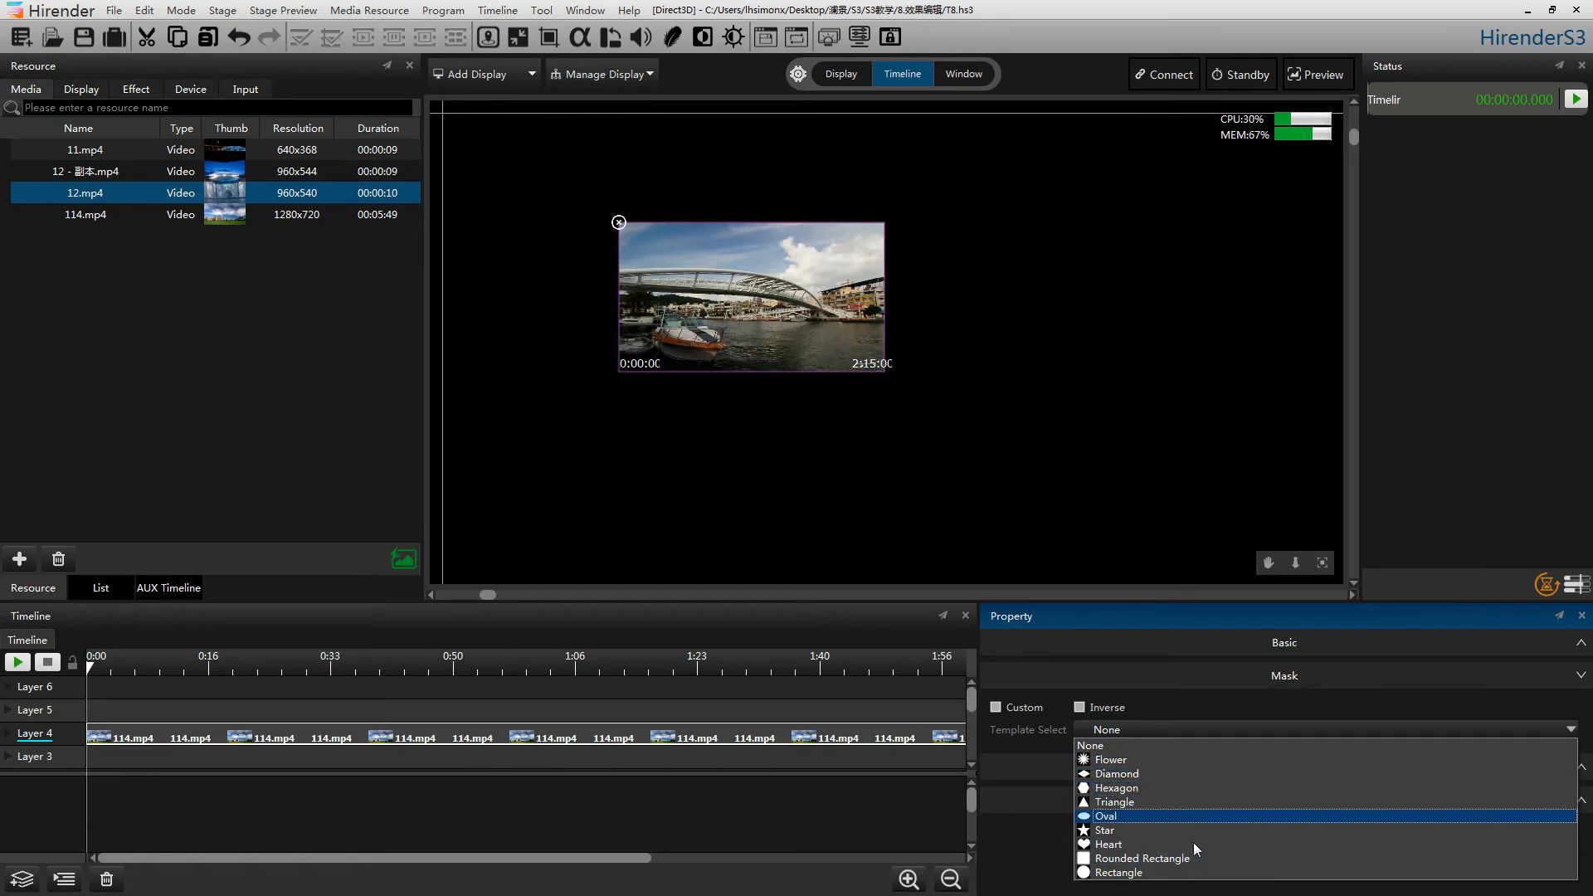
click(1195, 761)
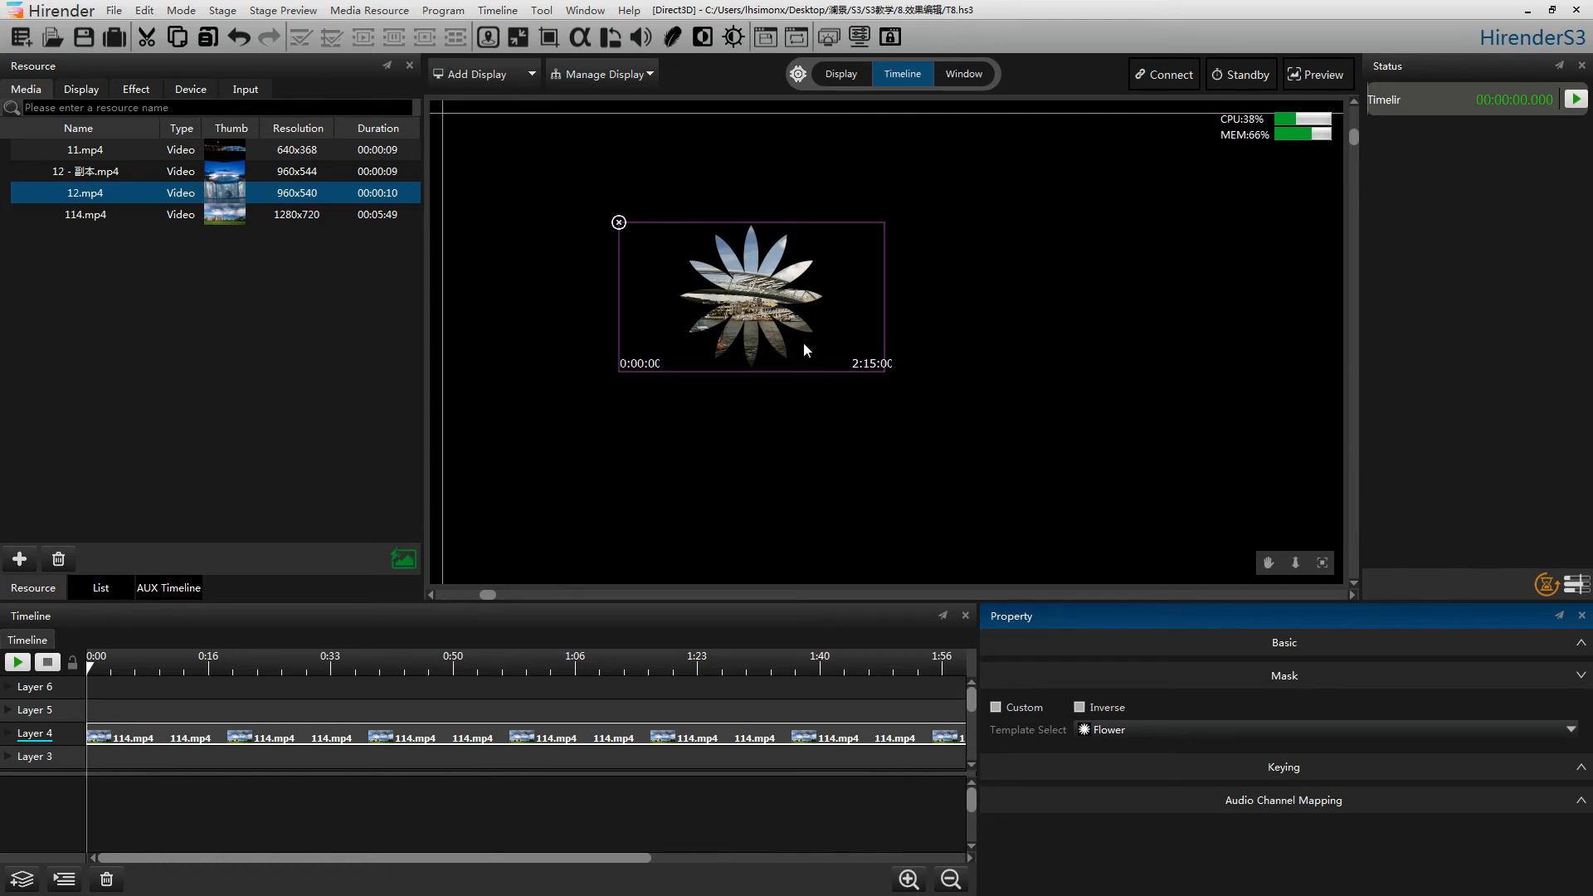
click(1102, 715)
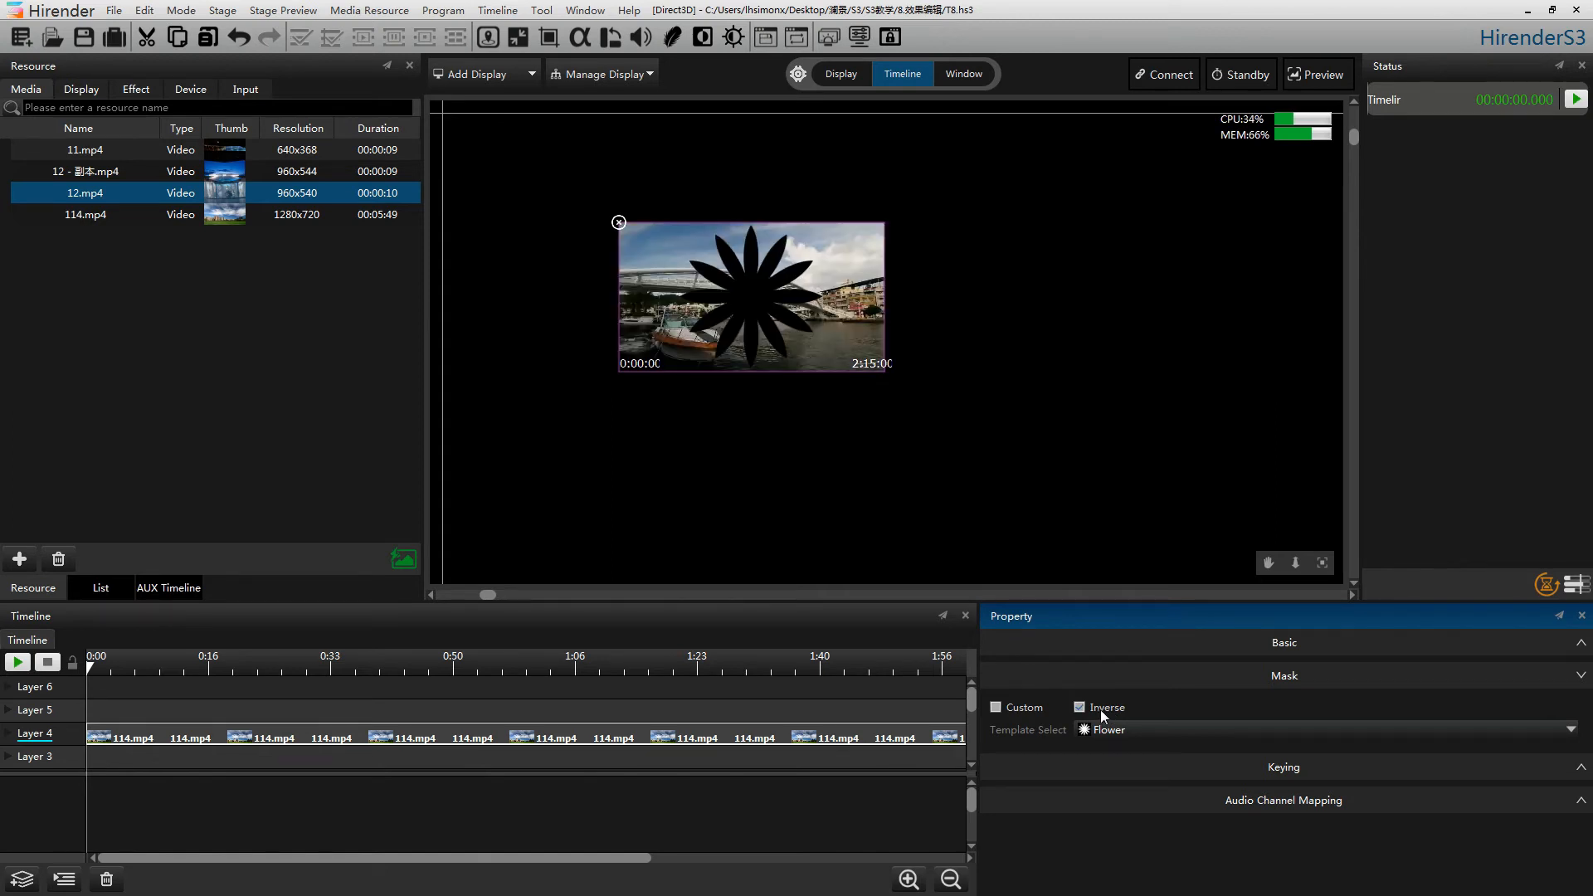
Disable Inverse for the 114.mp4 mask and set its template back to None.
click(1101, 710)
click(1120, 728)
click(1124, 741)
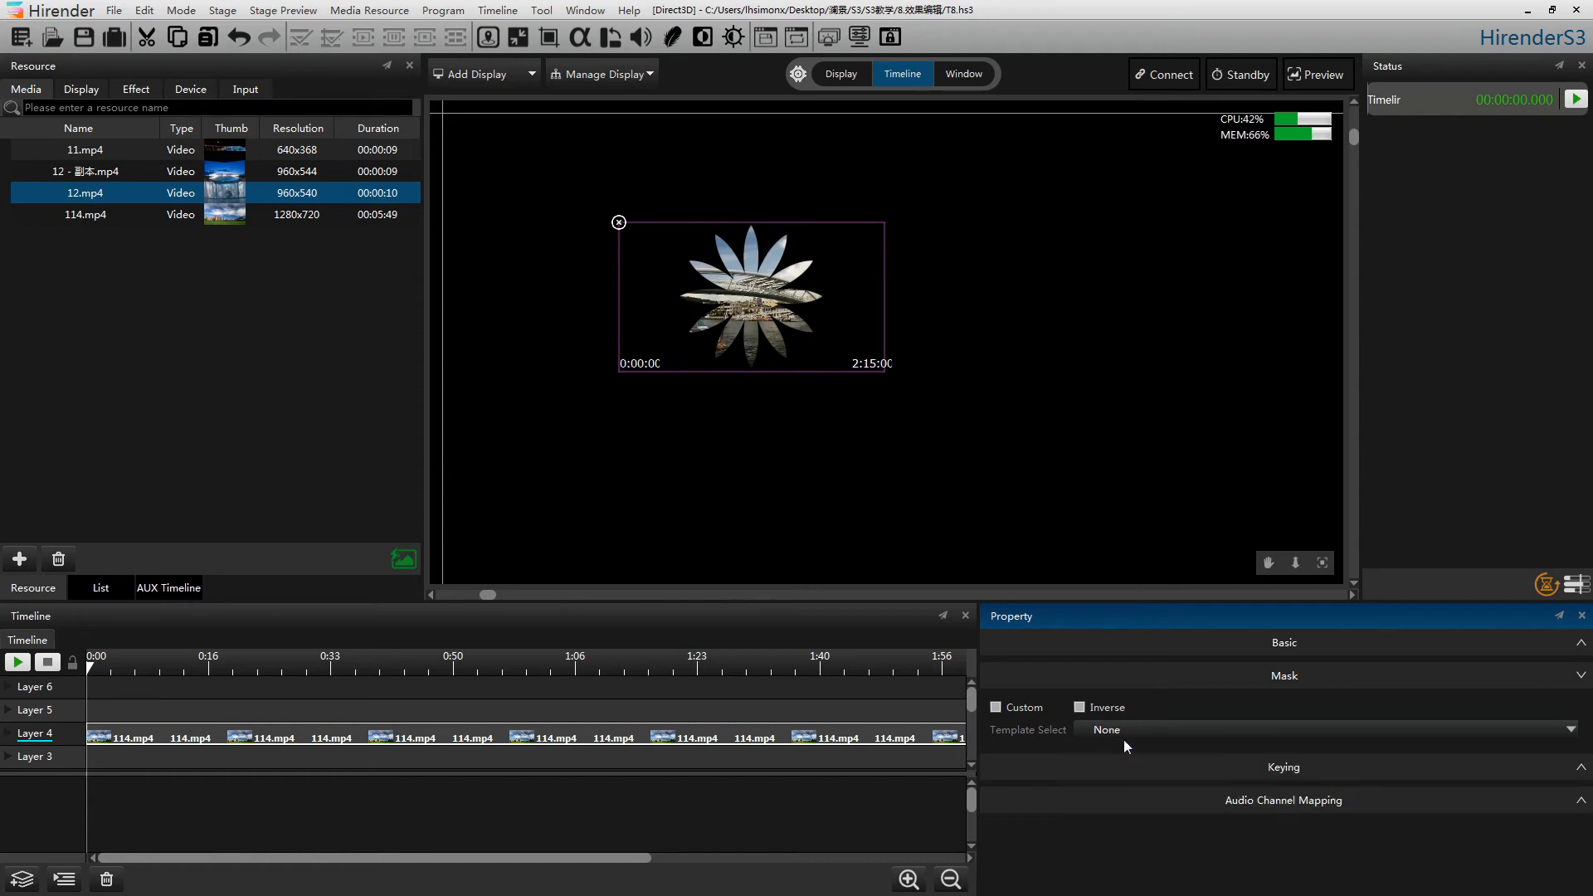
Enable a custom mask on the 114.mp4 clip and set its vertex count to 20.
click(996, 707)
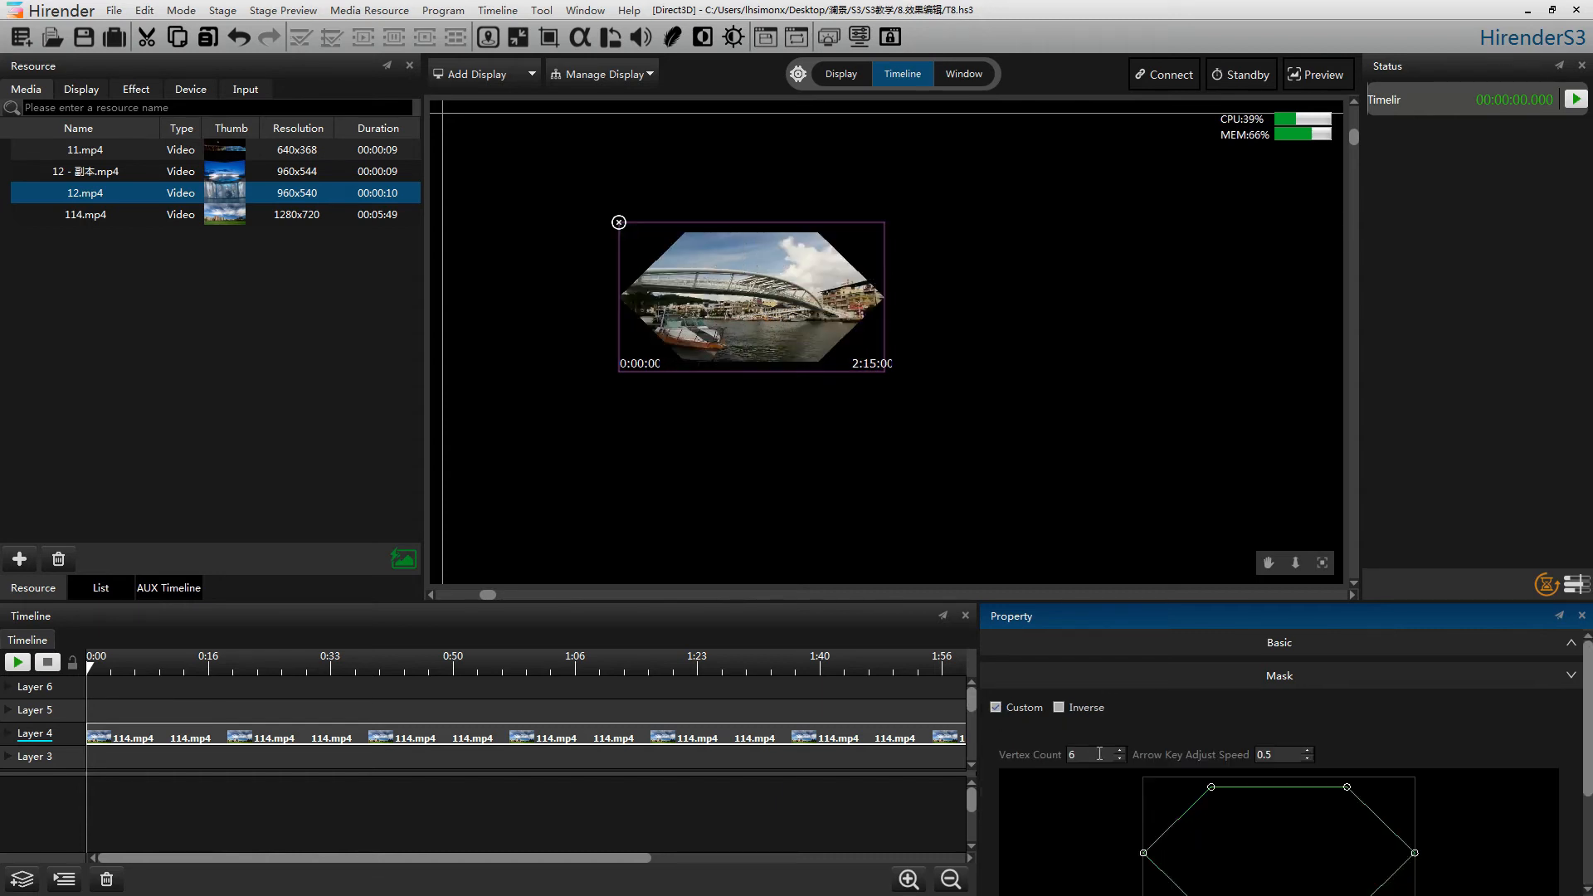
scroll(1350, 712, down, 1)
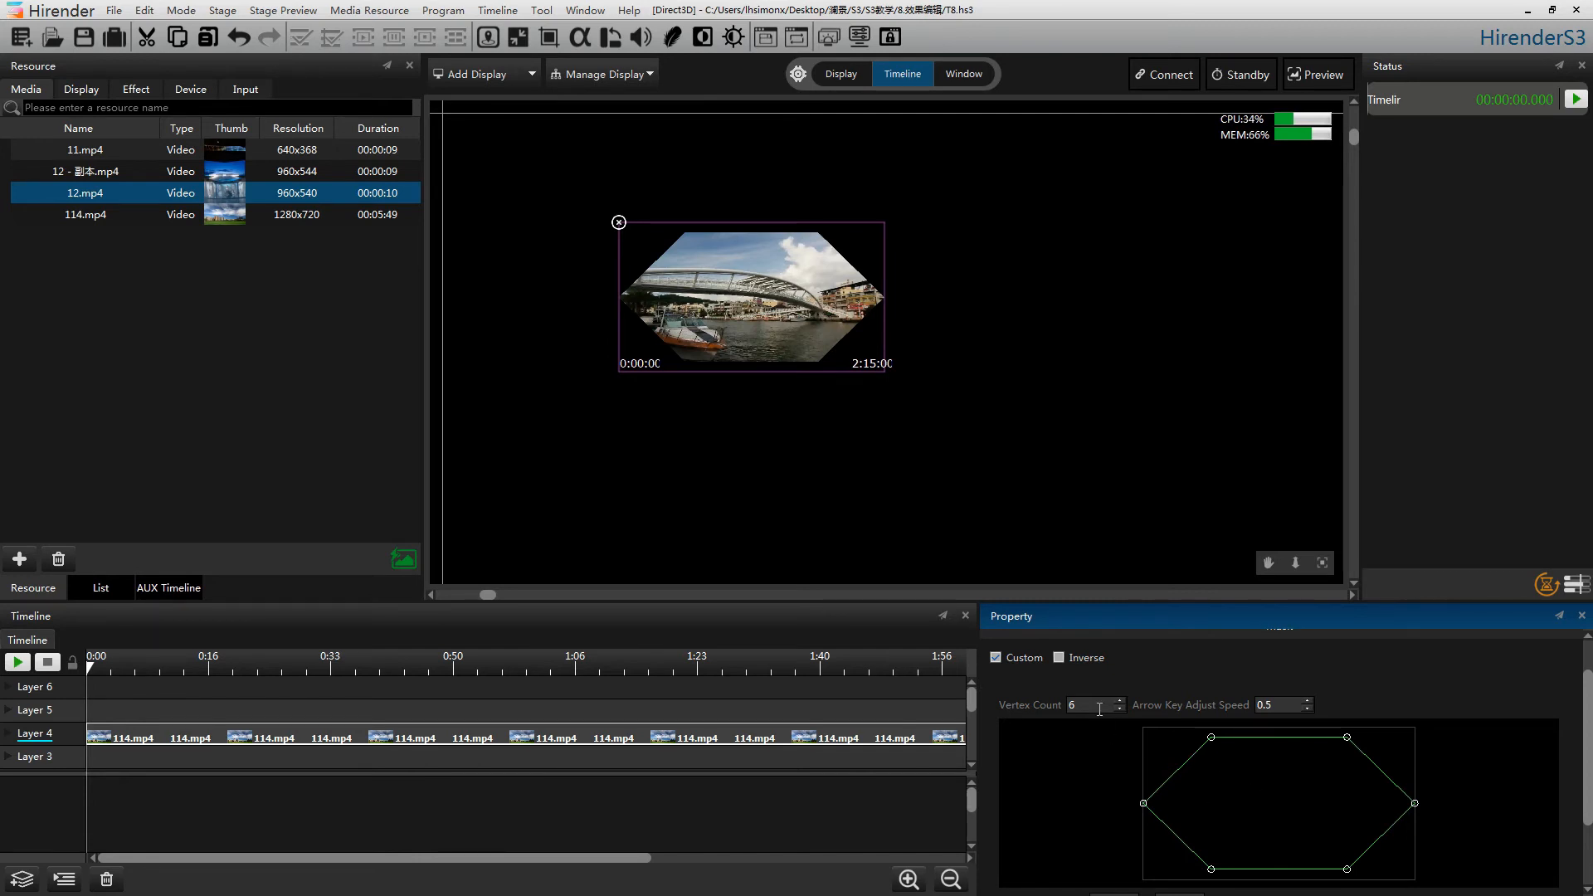
scroll(1100, 709, up, 1)
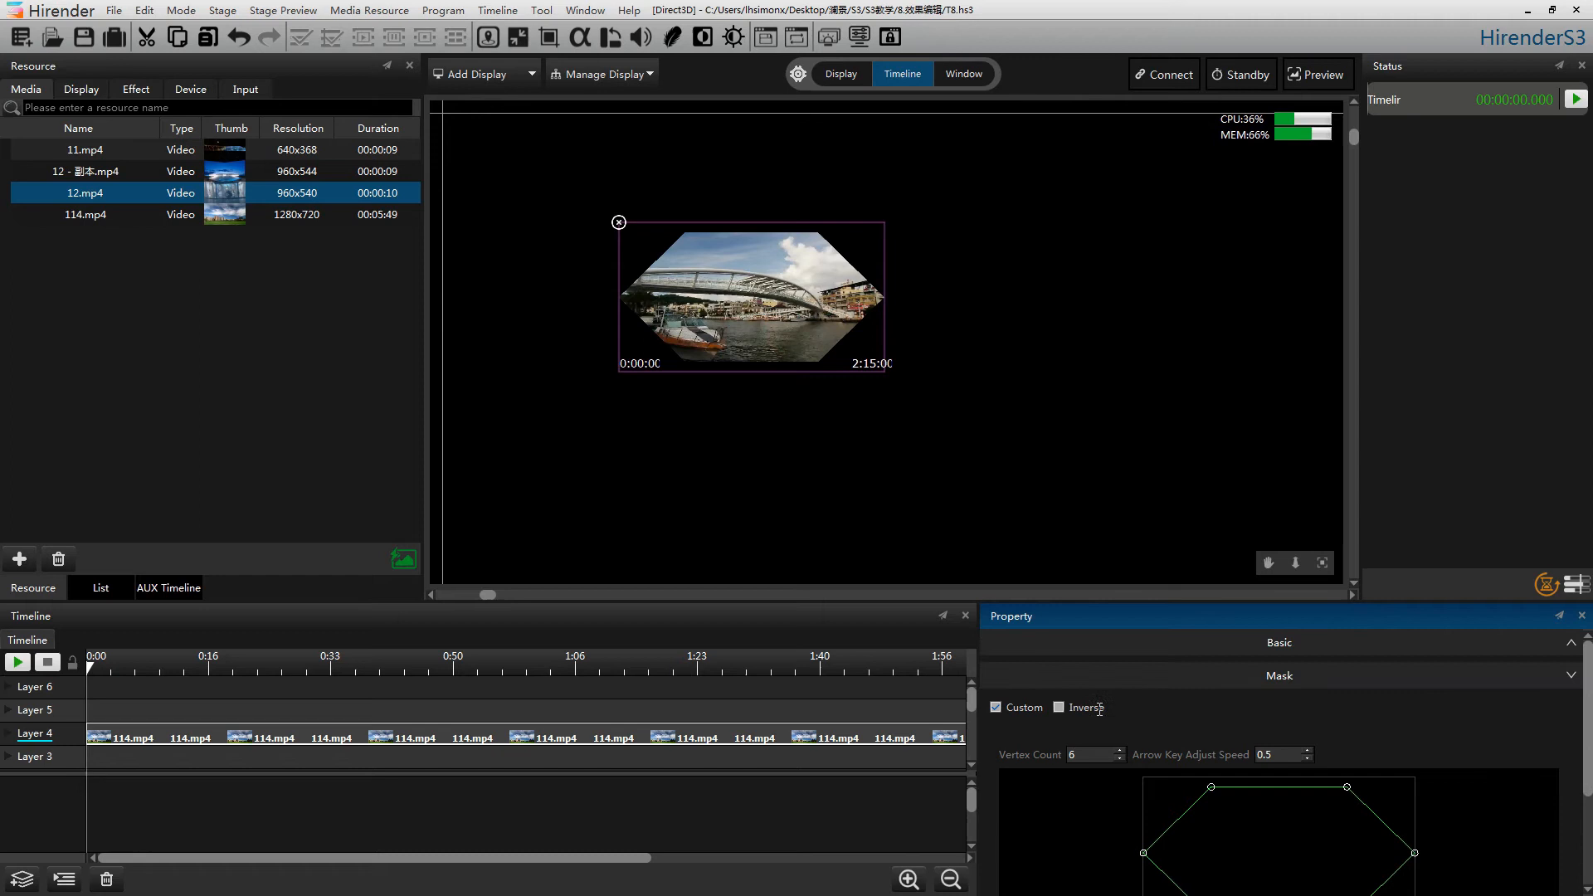
click(1091, 760)
key(BackSpace)
click(1119, 751)
key(BackSpace)
click(1119, 750)
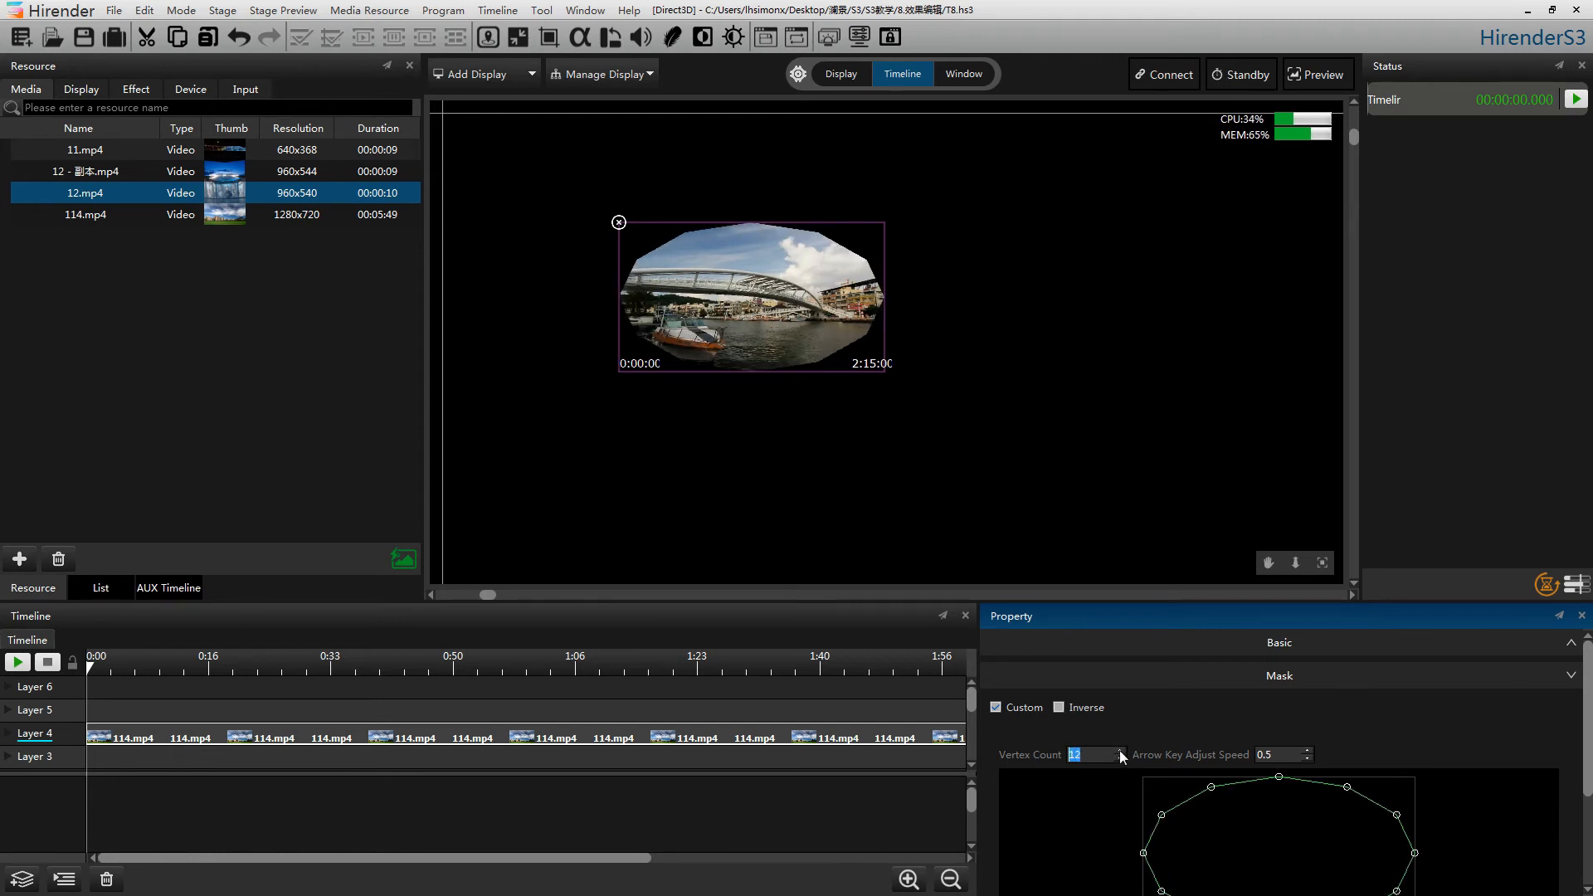
click(1118, 751)
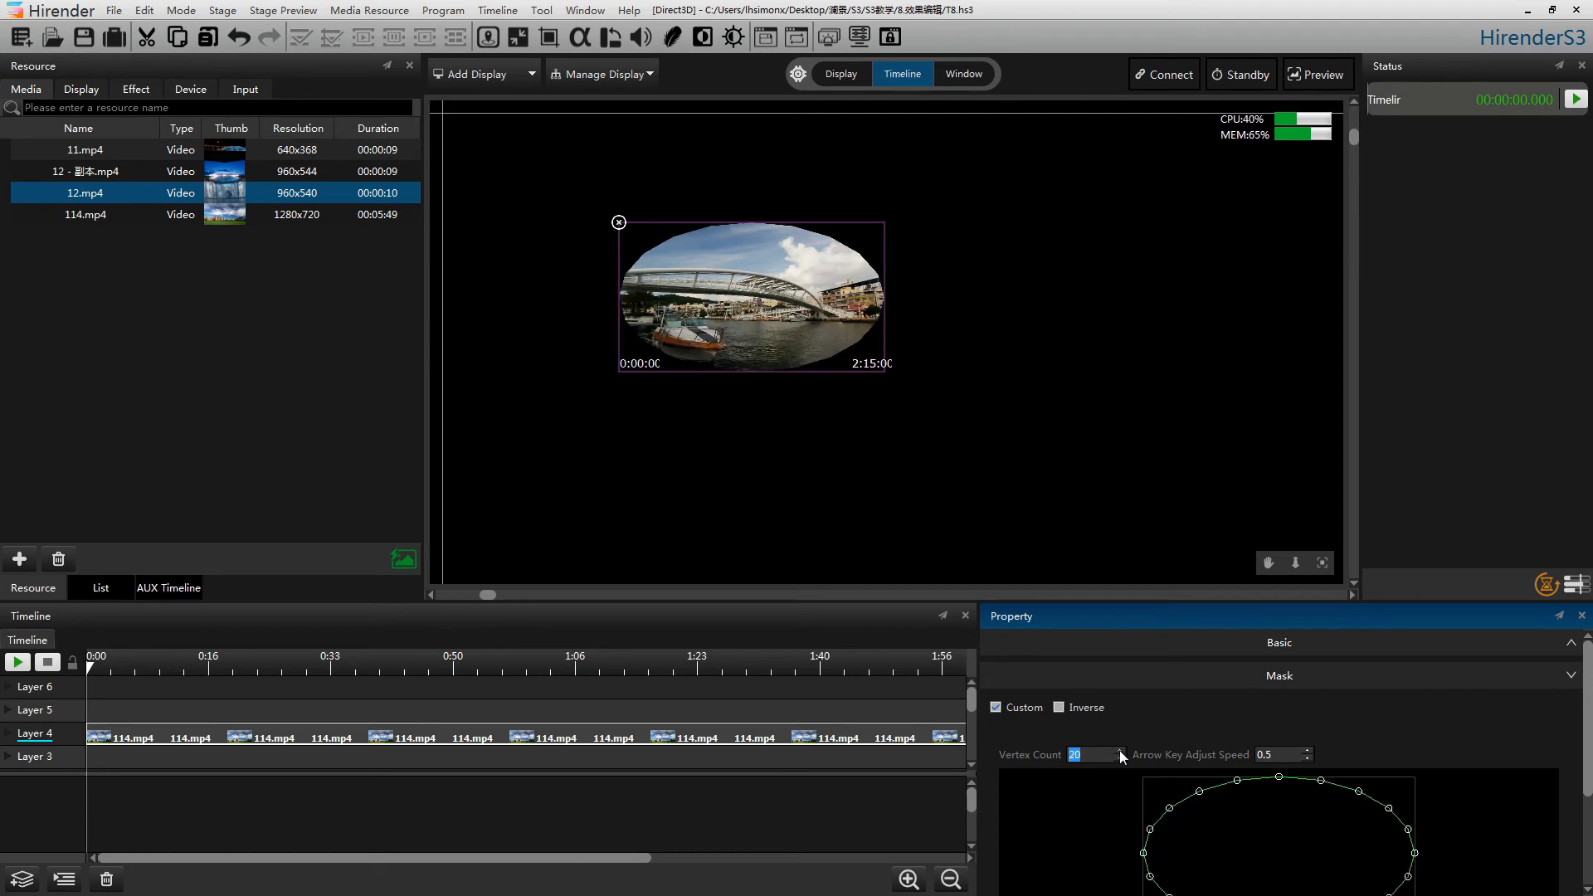
Pull four vertices of the custom mask inward, one each at the upper left, upper right, lower right and lower left of the outline.
scroll(1270, 830, down, 1)
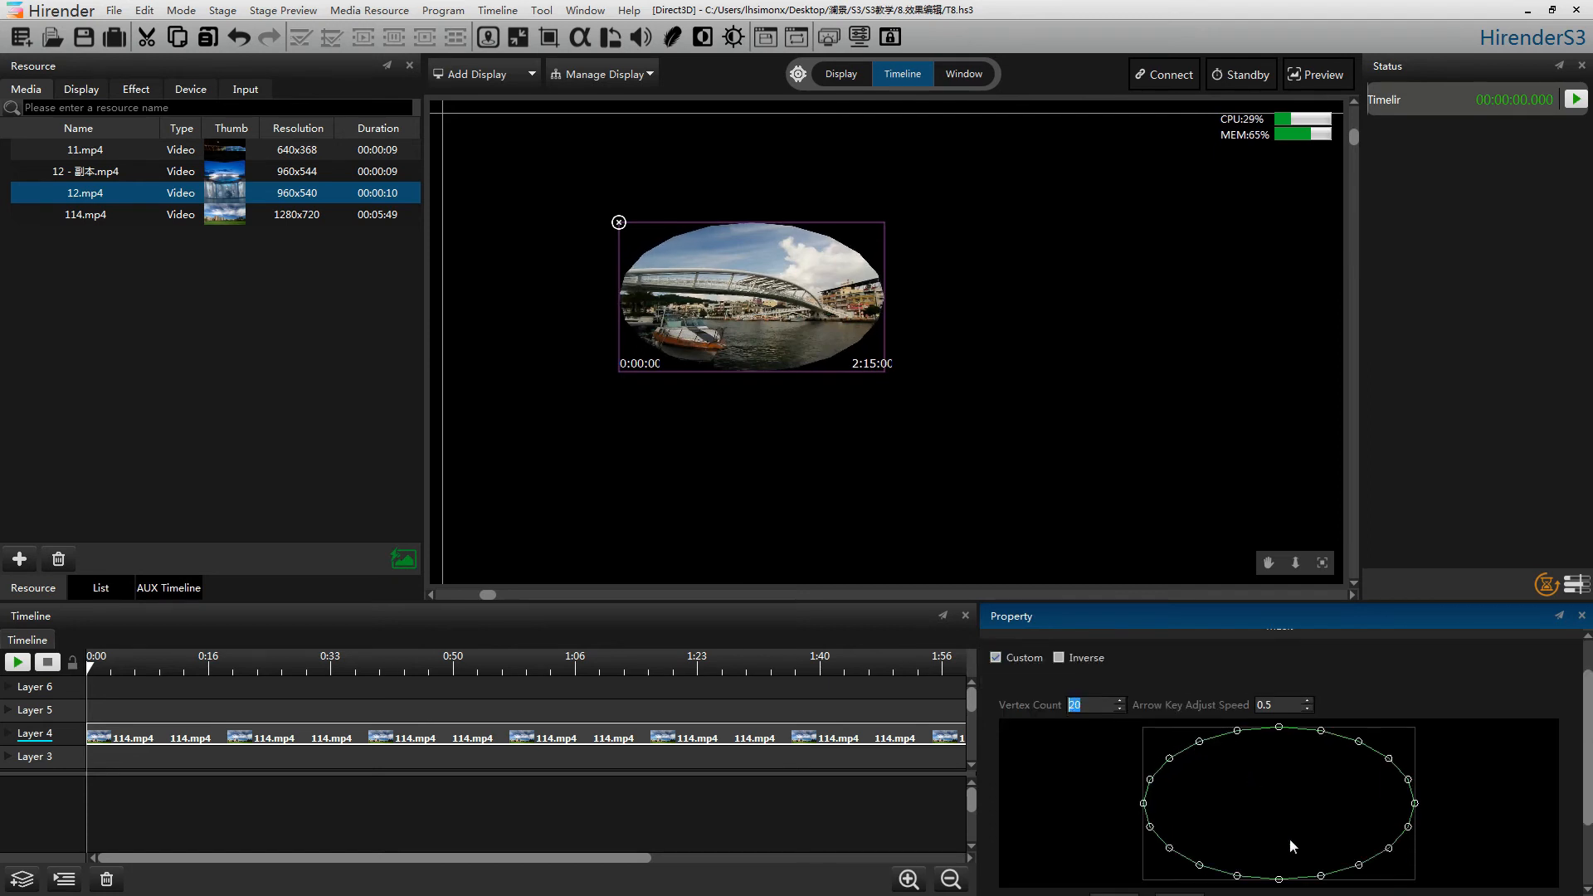
click(1171, 760)
drag(1172, 761, 1240, 794)
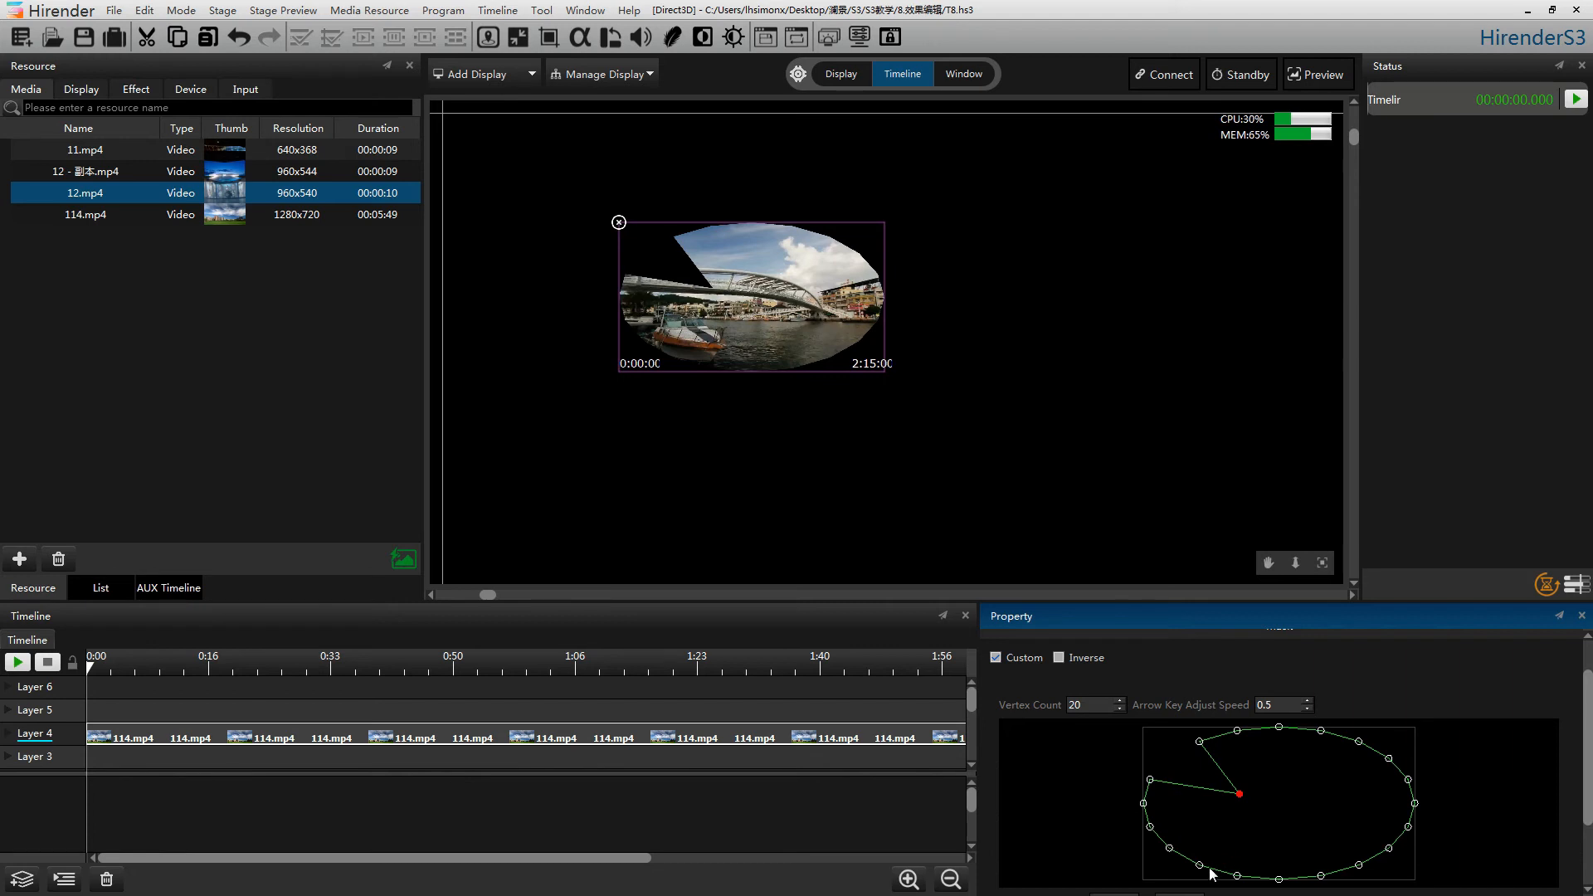
click(1323, 735)
drag(1321, 731, 1302, 782)
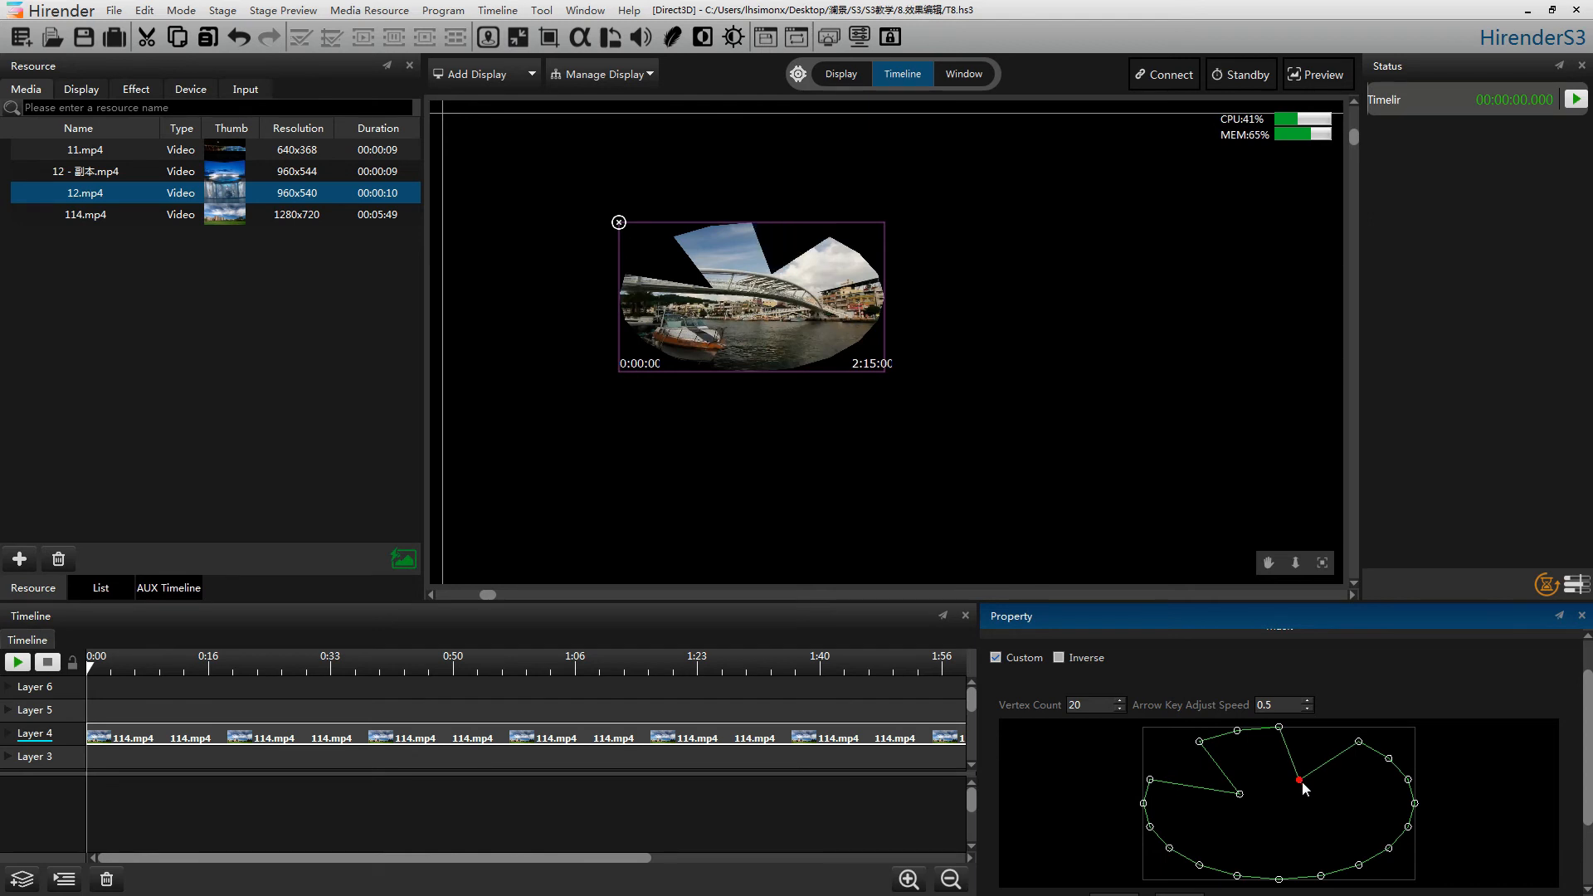
drag(1359, 865, 1312, 822)
drag(1200, 866, 1241, 829)
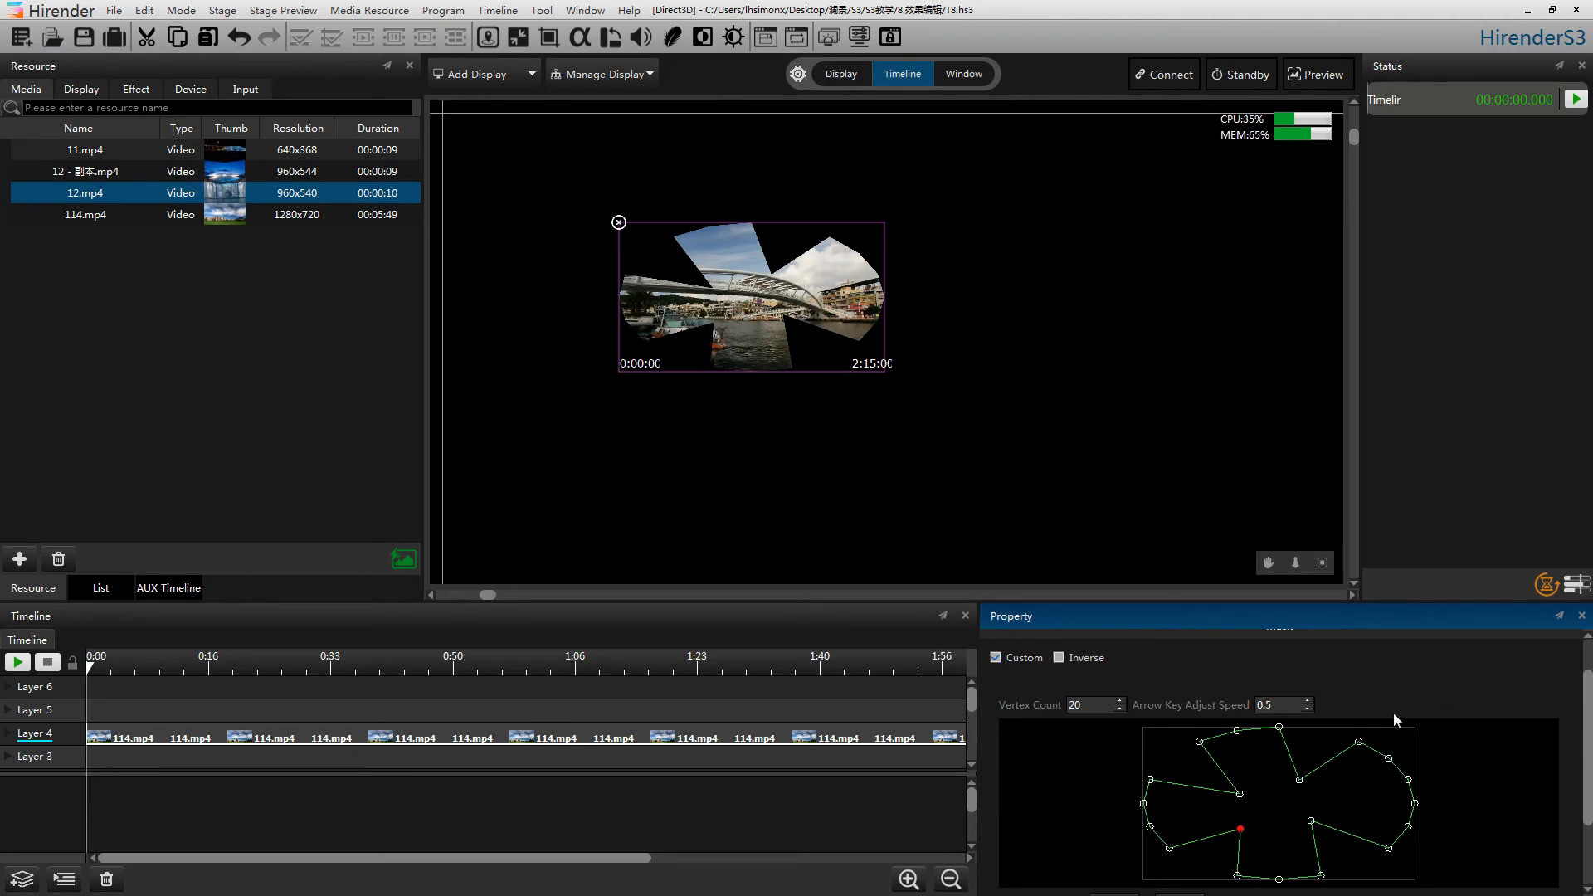
Nudge the selected lower-left mask vertex slightly to the left in five small increments.
key(Left)
key(Left)
key(Left)
key(Left)
key(Left)
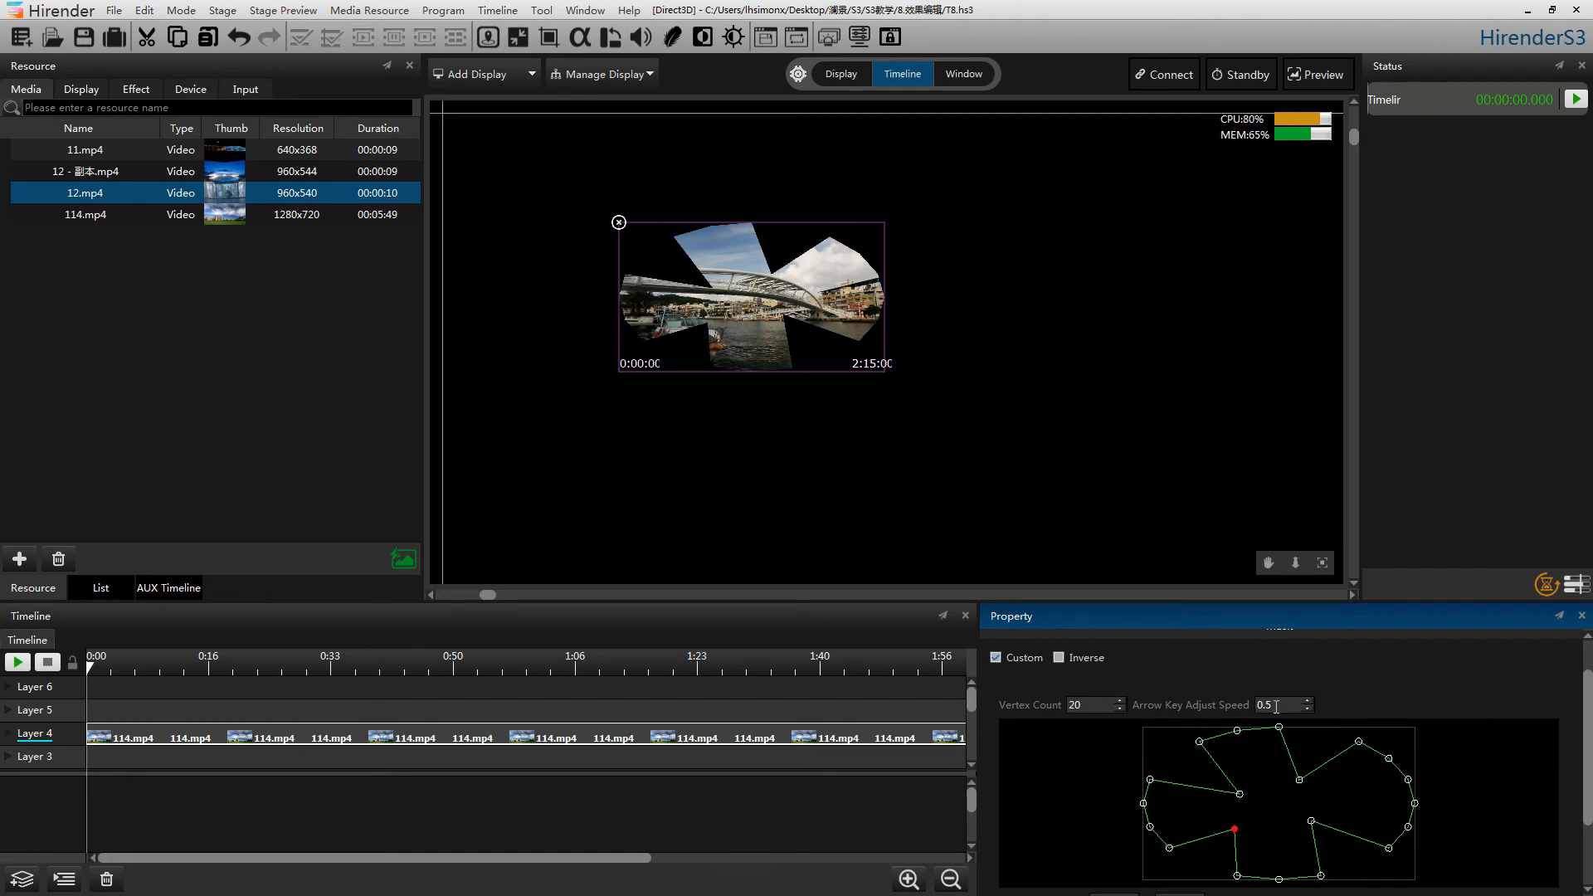
Set the mask's Arrow Key Adjust Speed to 2.0.
double_click(1278, 706)
scroll(1331, 728, up, 1)
click(1309, 751)
click(1308, 751)
click(1309, 751)
click(1308, 751)
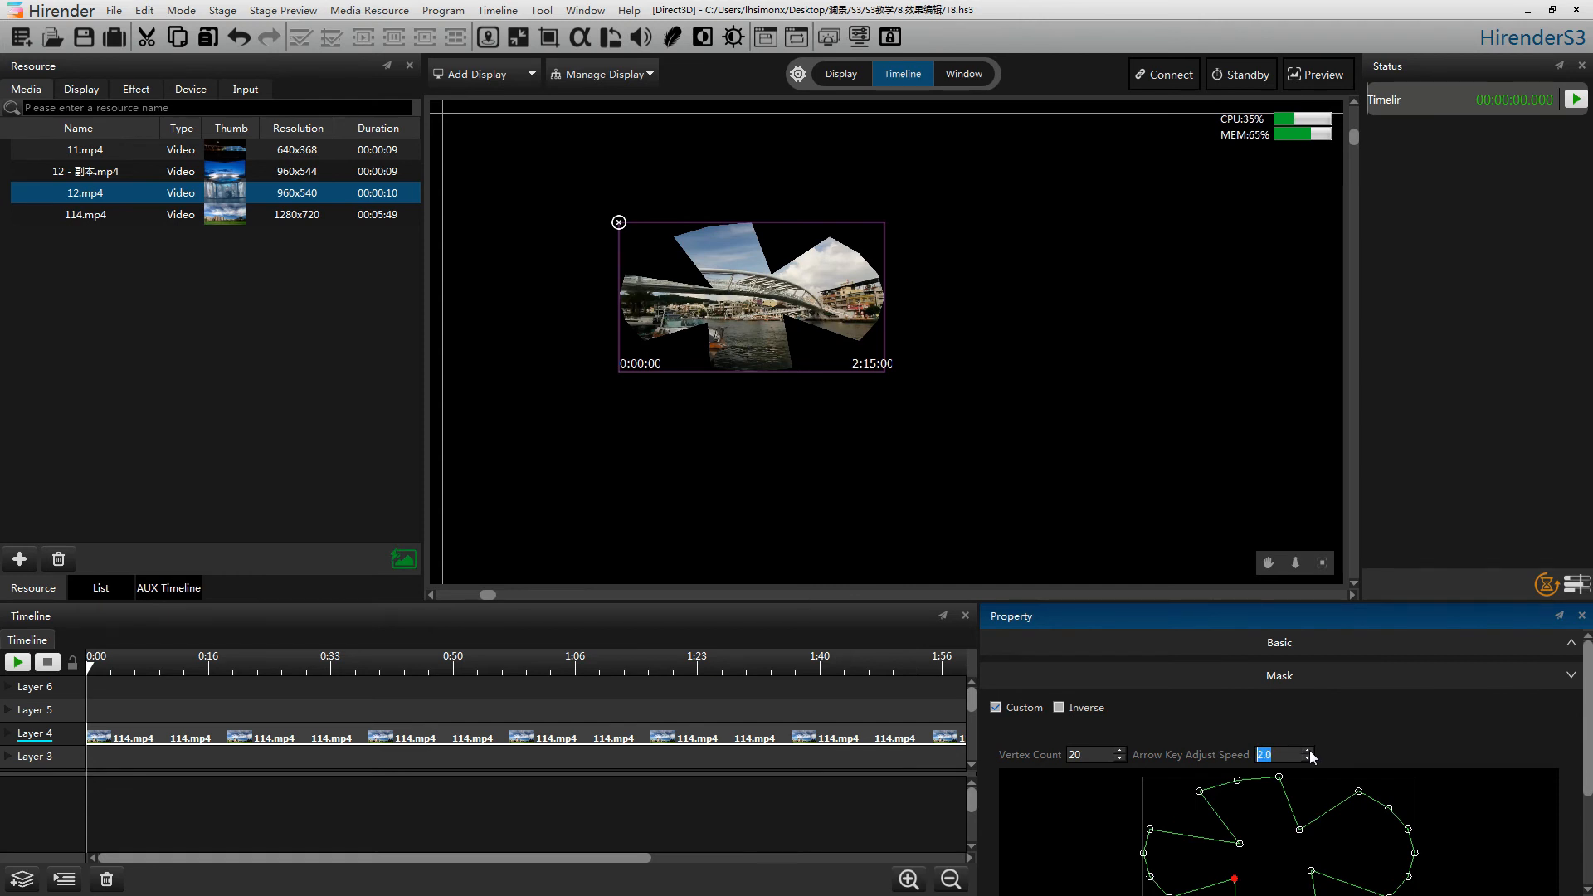
Nudge the lower-left mask vertex farther left at the new adjust speed, to about X 578.
scroll(1357, 738, down, 3)
scroll(1239, 735, up, 2)
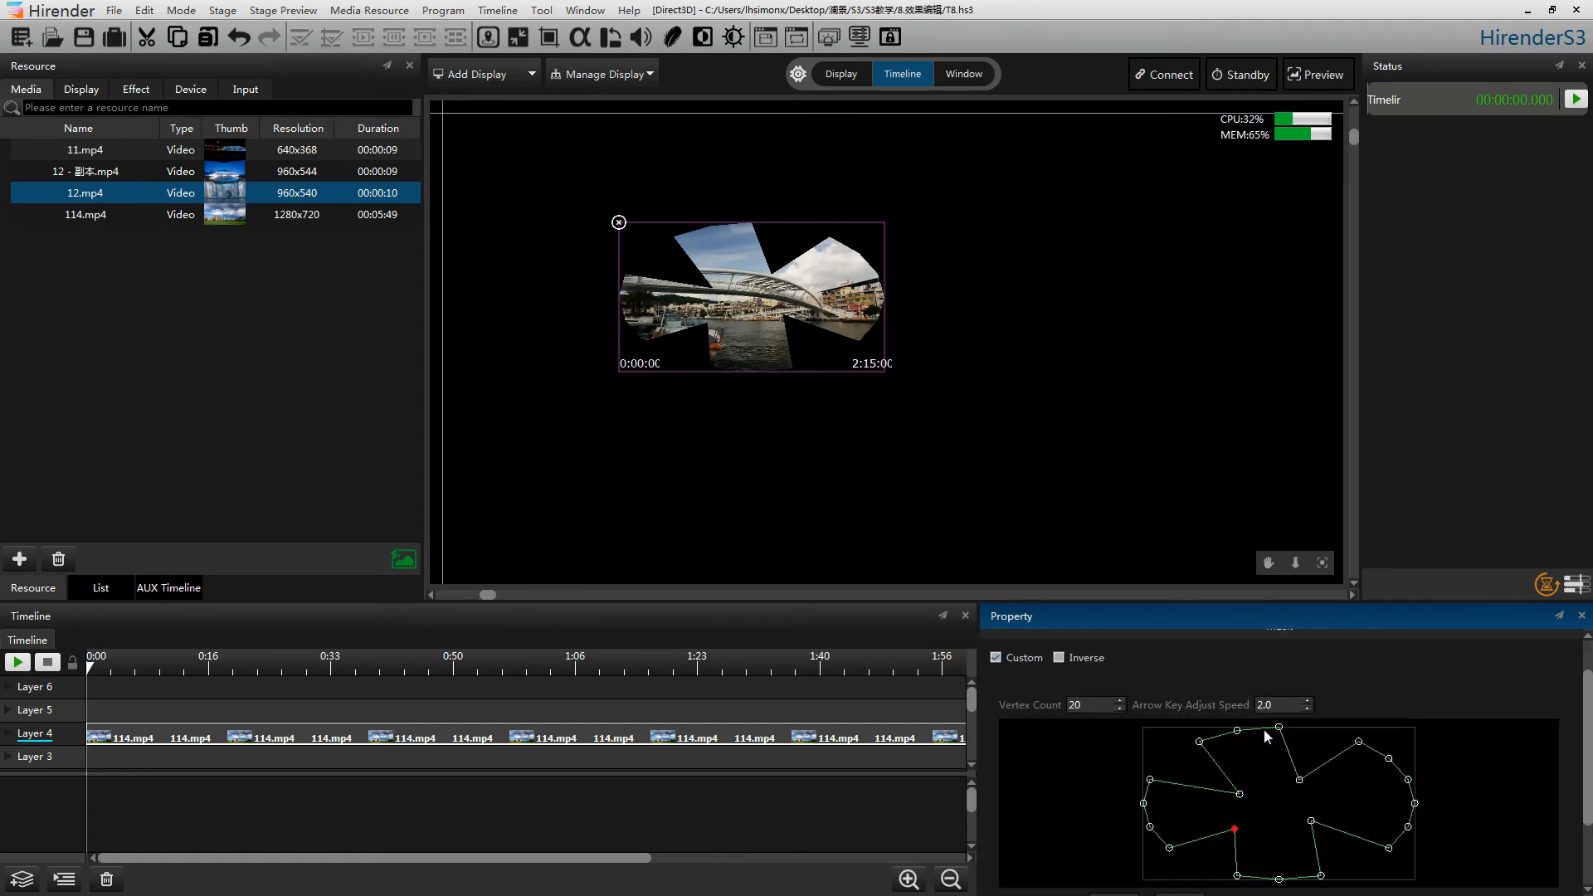
key(Left)
key(Left)
key(Left)
key(Left)
key(Left)
scroll(1283, 736, down, 1)
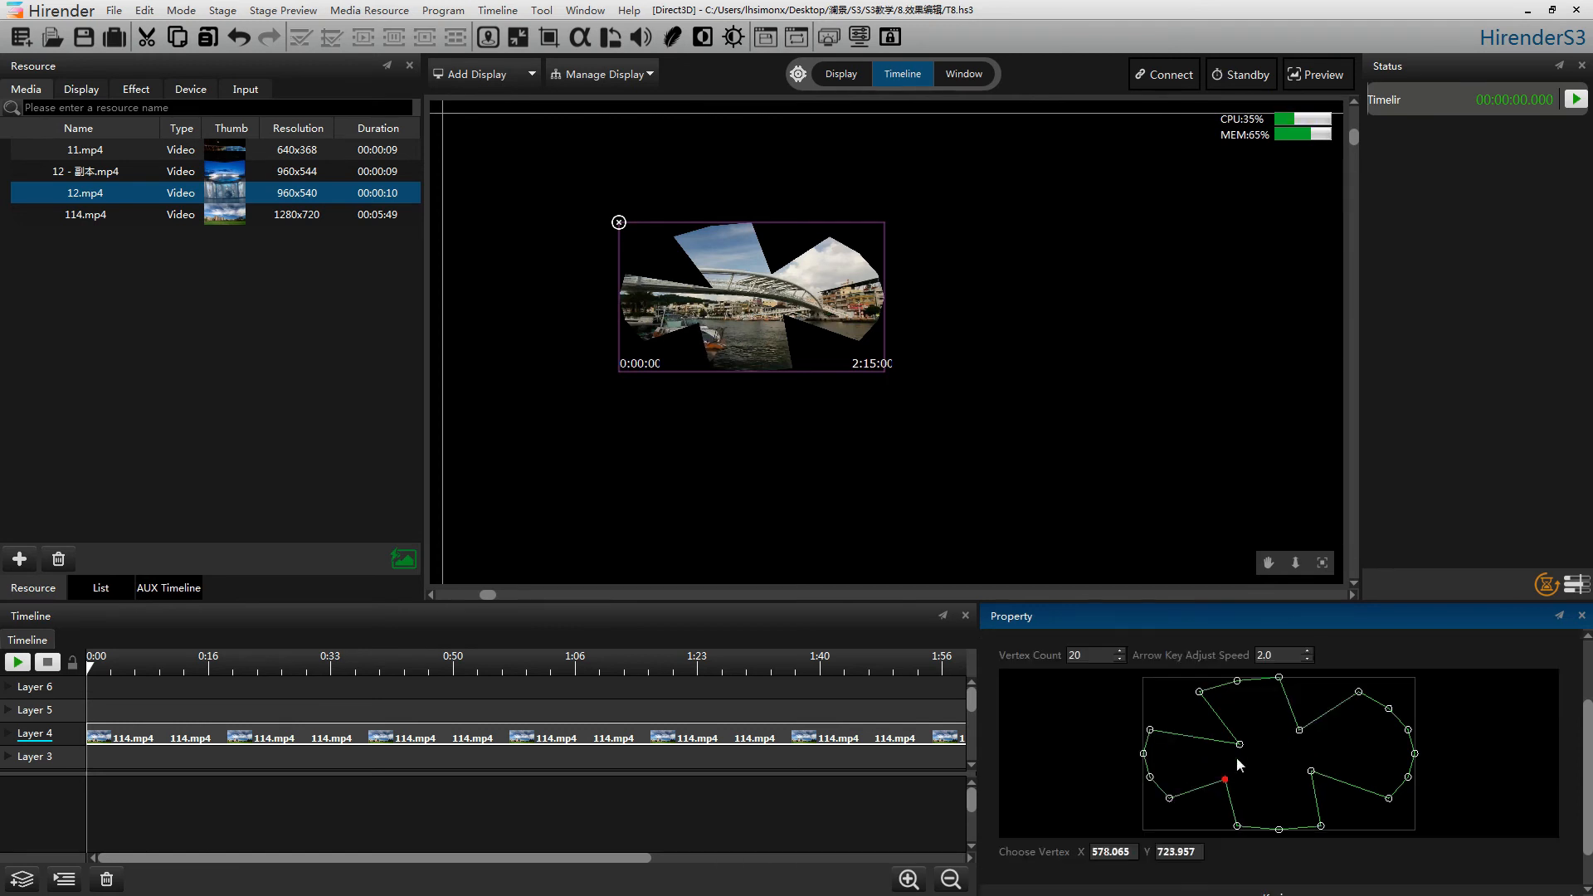
Turn off the custom mask on the 114.mp4 clip and collapse the Mask properties.
double_click(1107, 851)
scroll(1250, 787, up, 3)
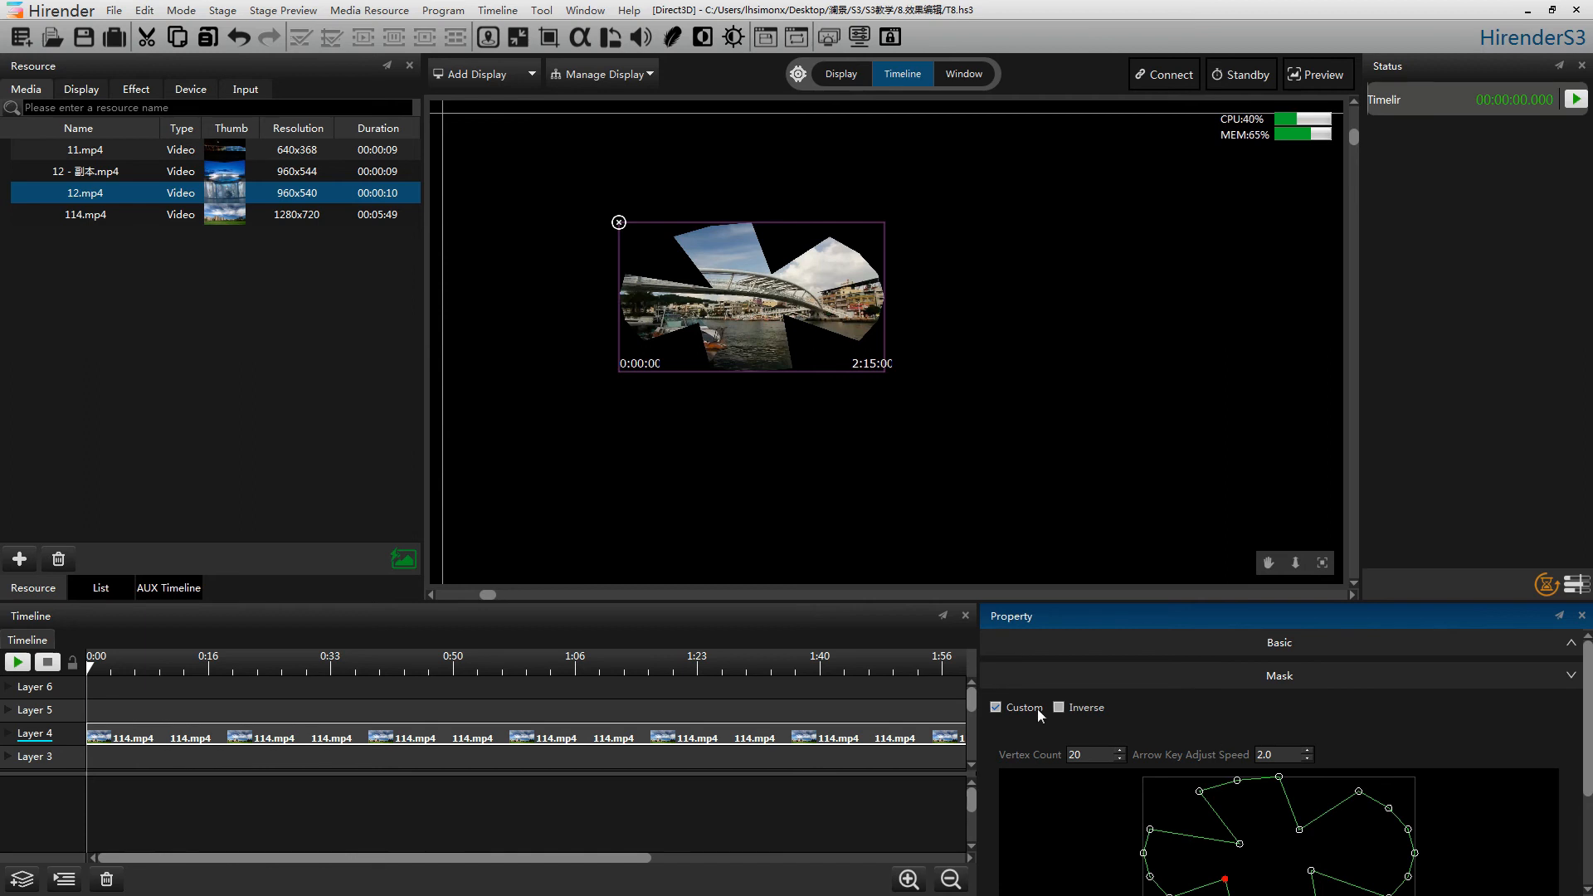
click(1036, 708)
click(1581, 678)
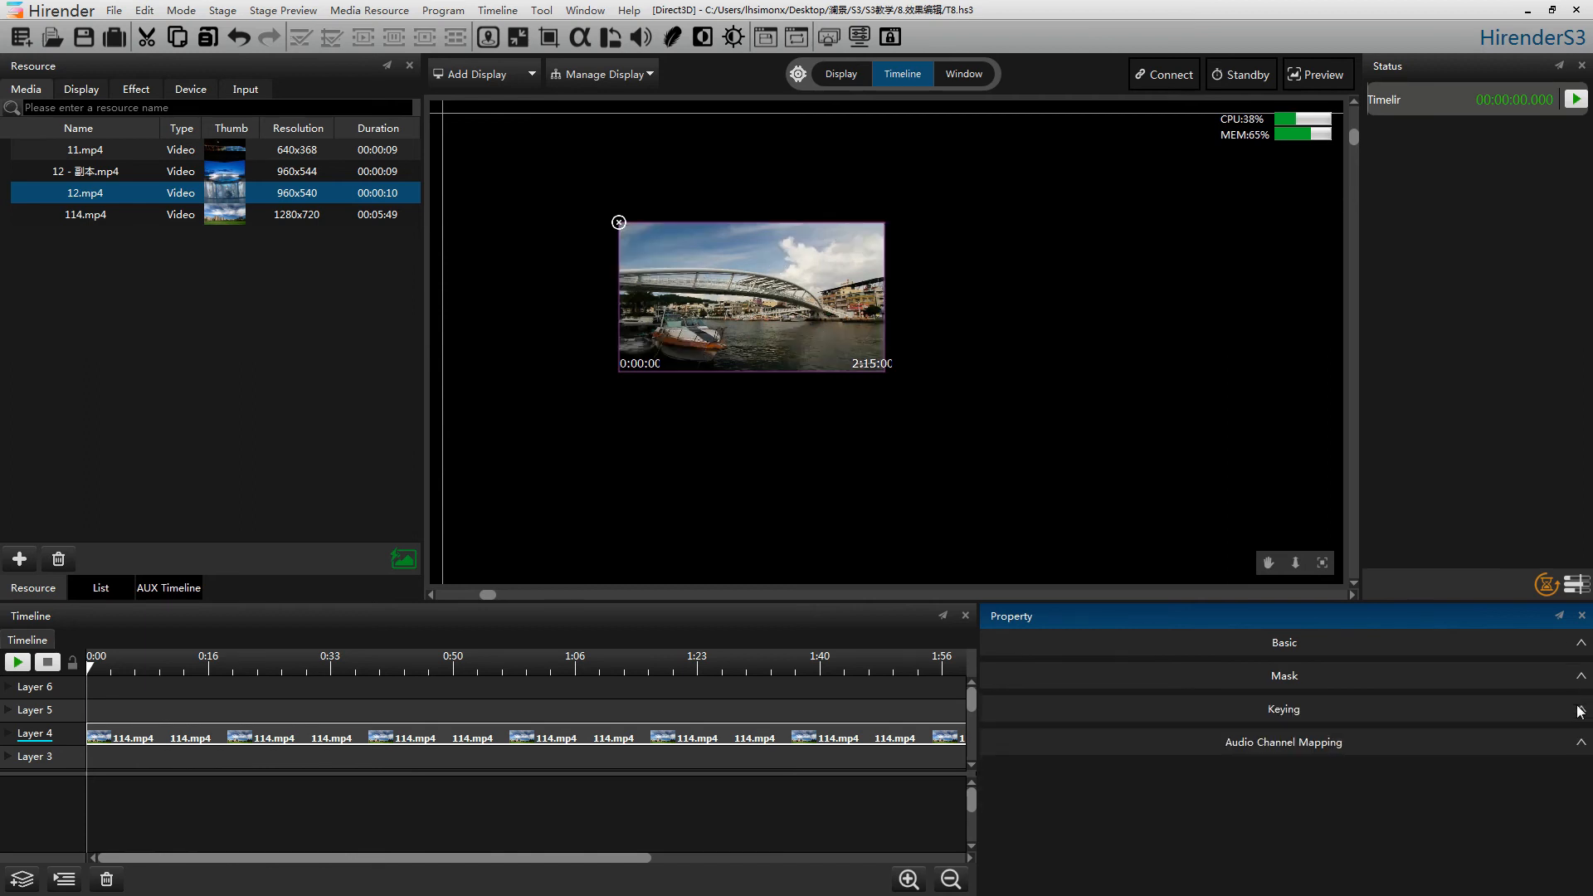
Enable chroma key in the Keying properties of the 114.mp4 clip and pick the white cloud colour from its stage picture.
click(1581, 711)
scroll(1272, 705, down, 1)
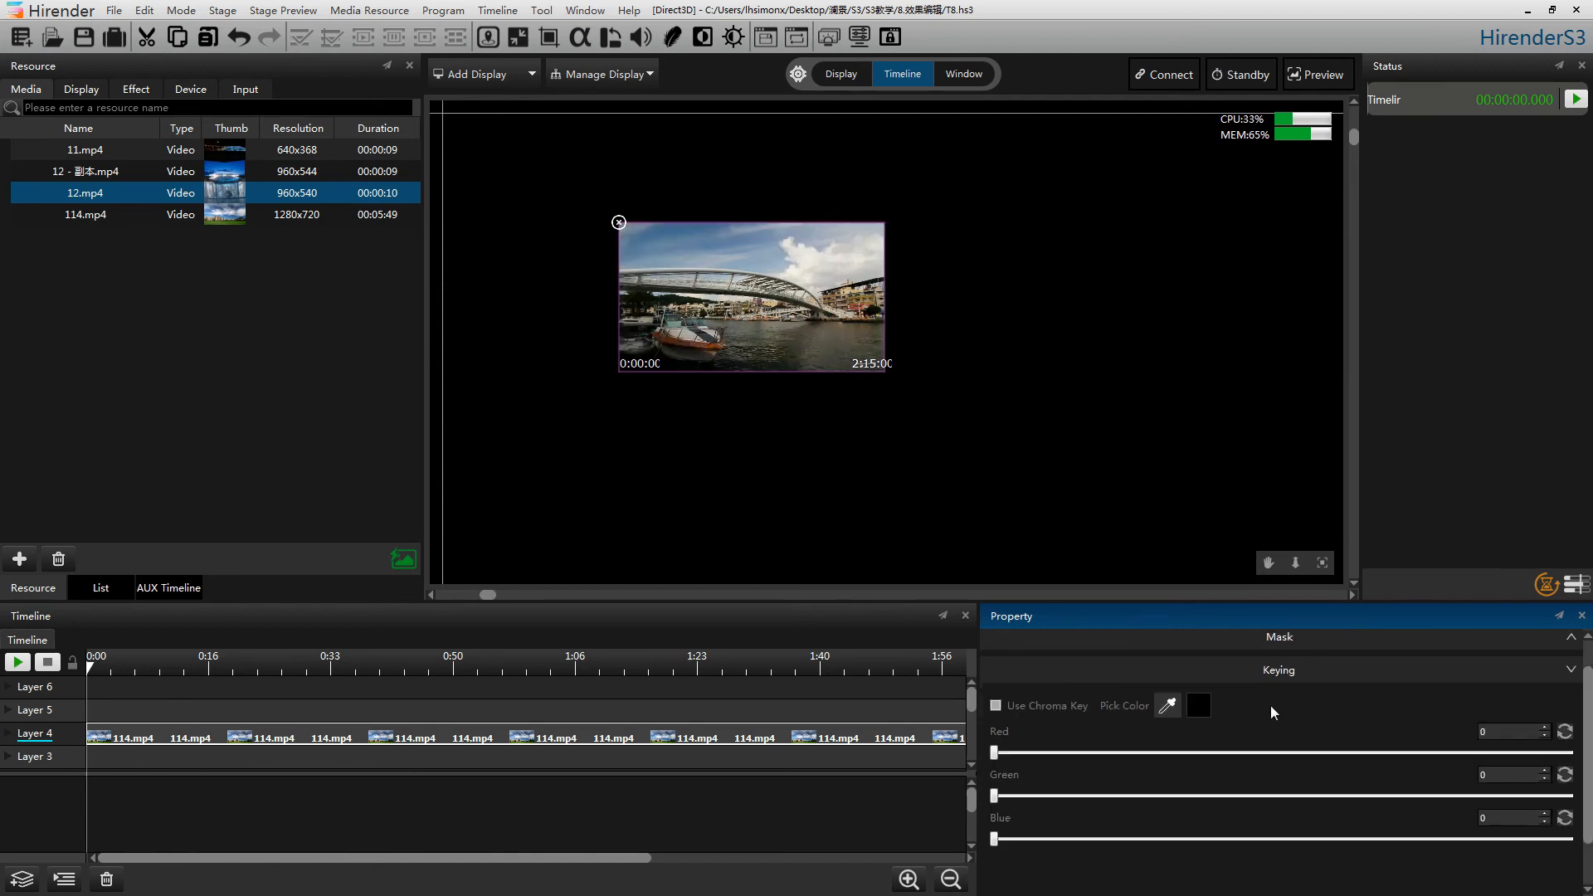
click(996, 707)
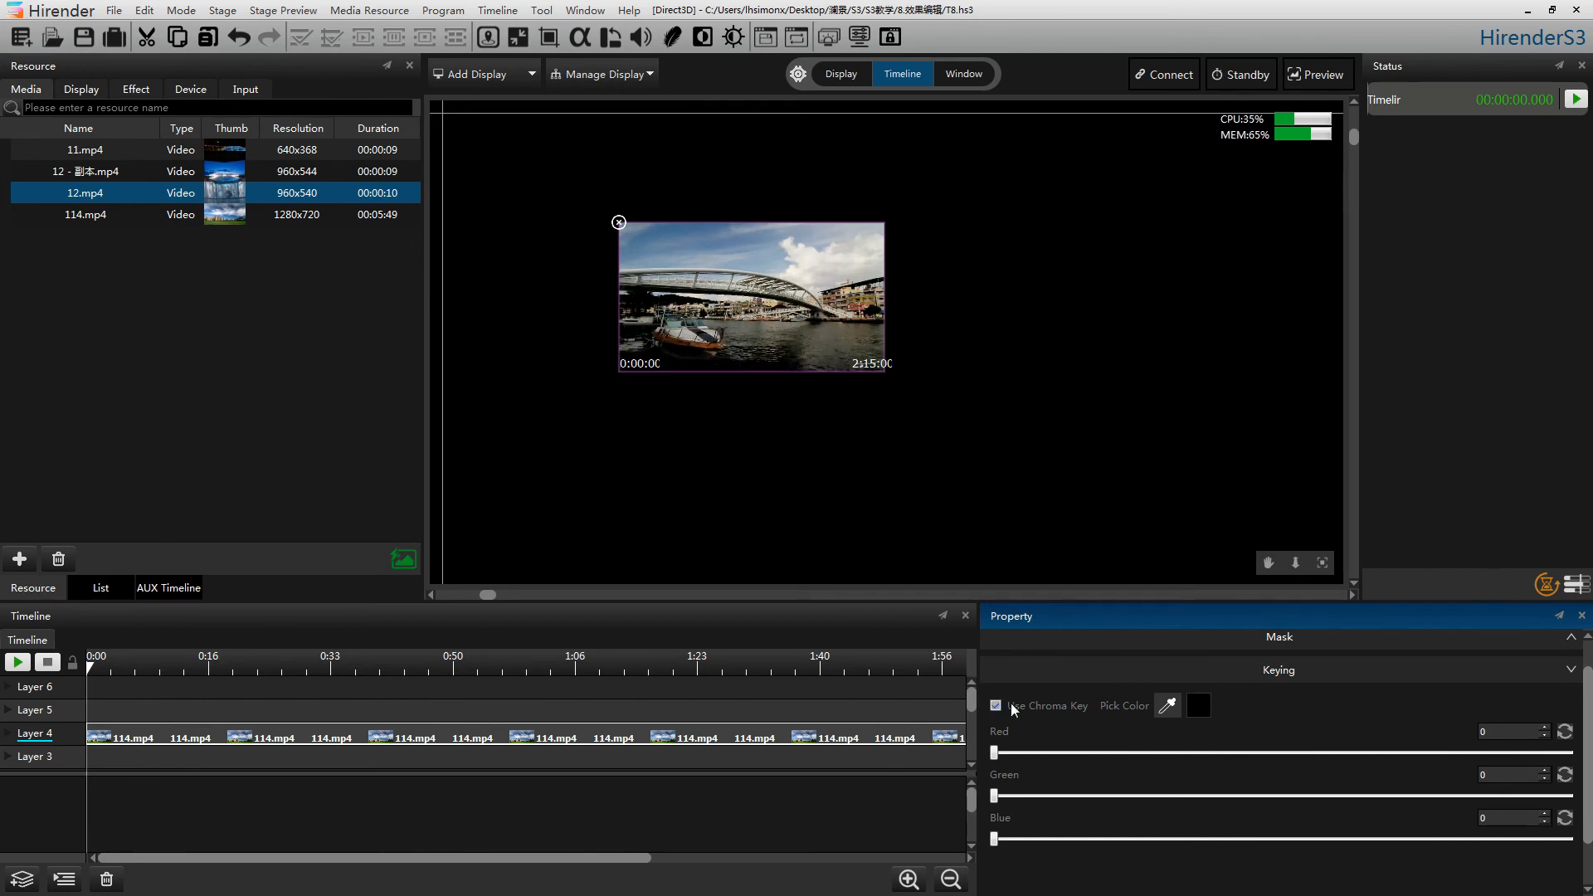
click(1167, 707)
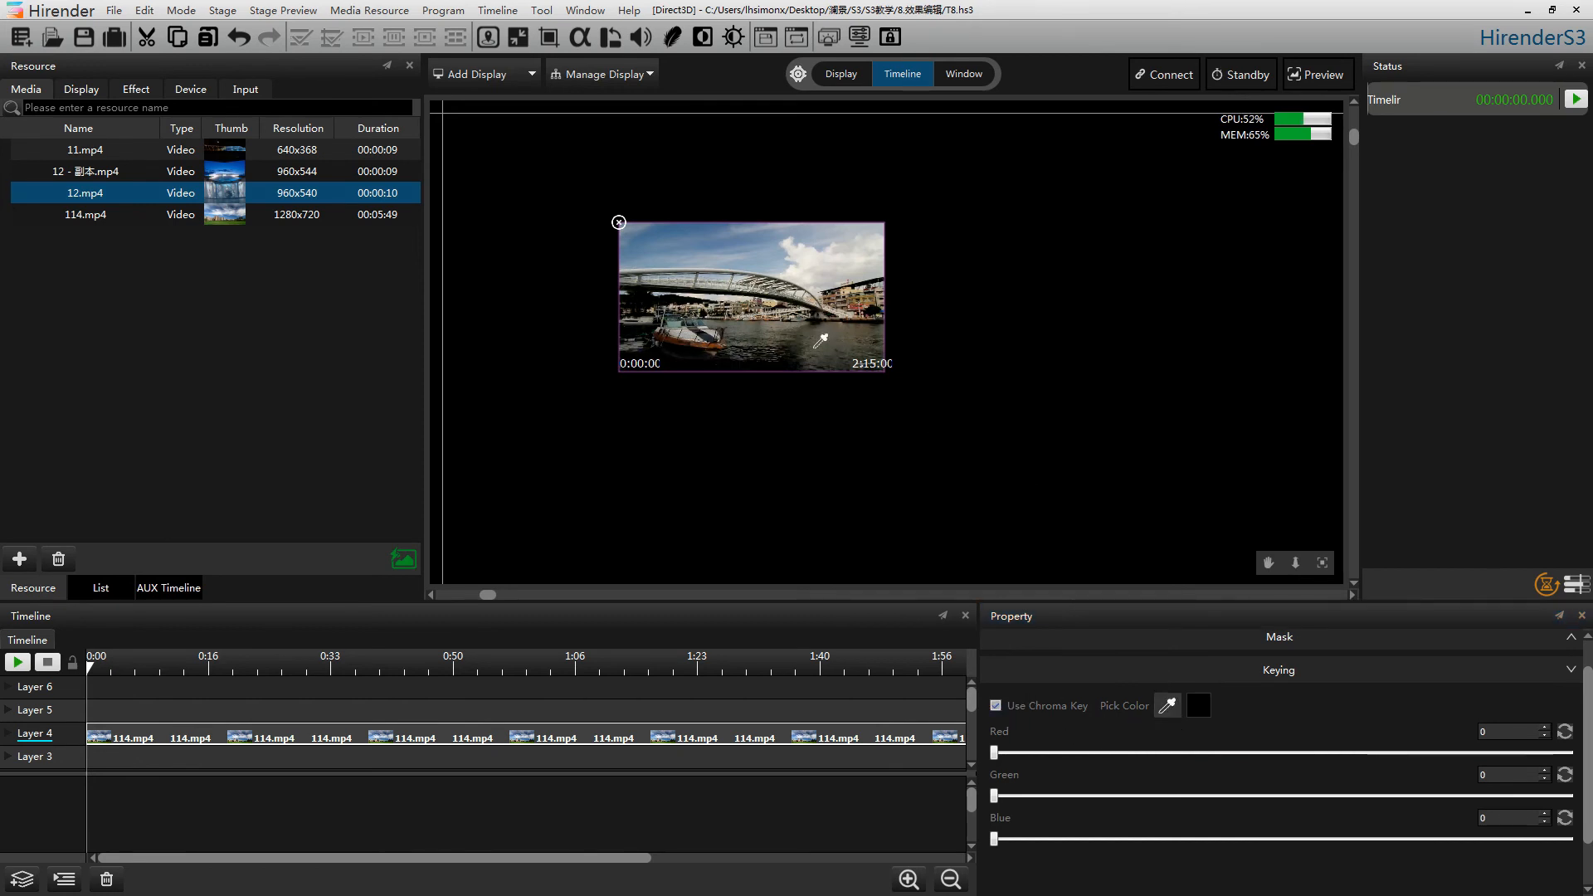
click(820, 253)
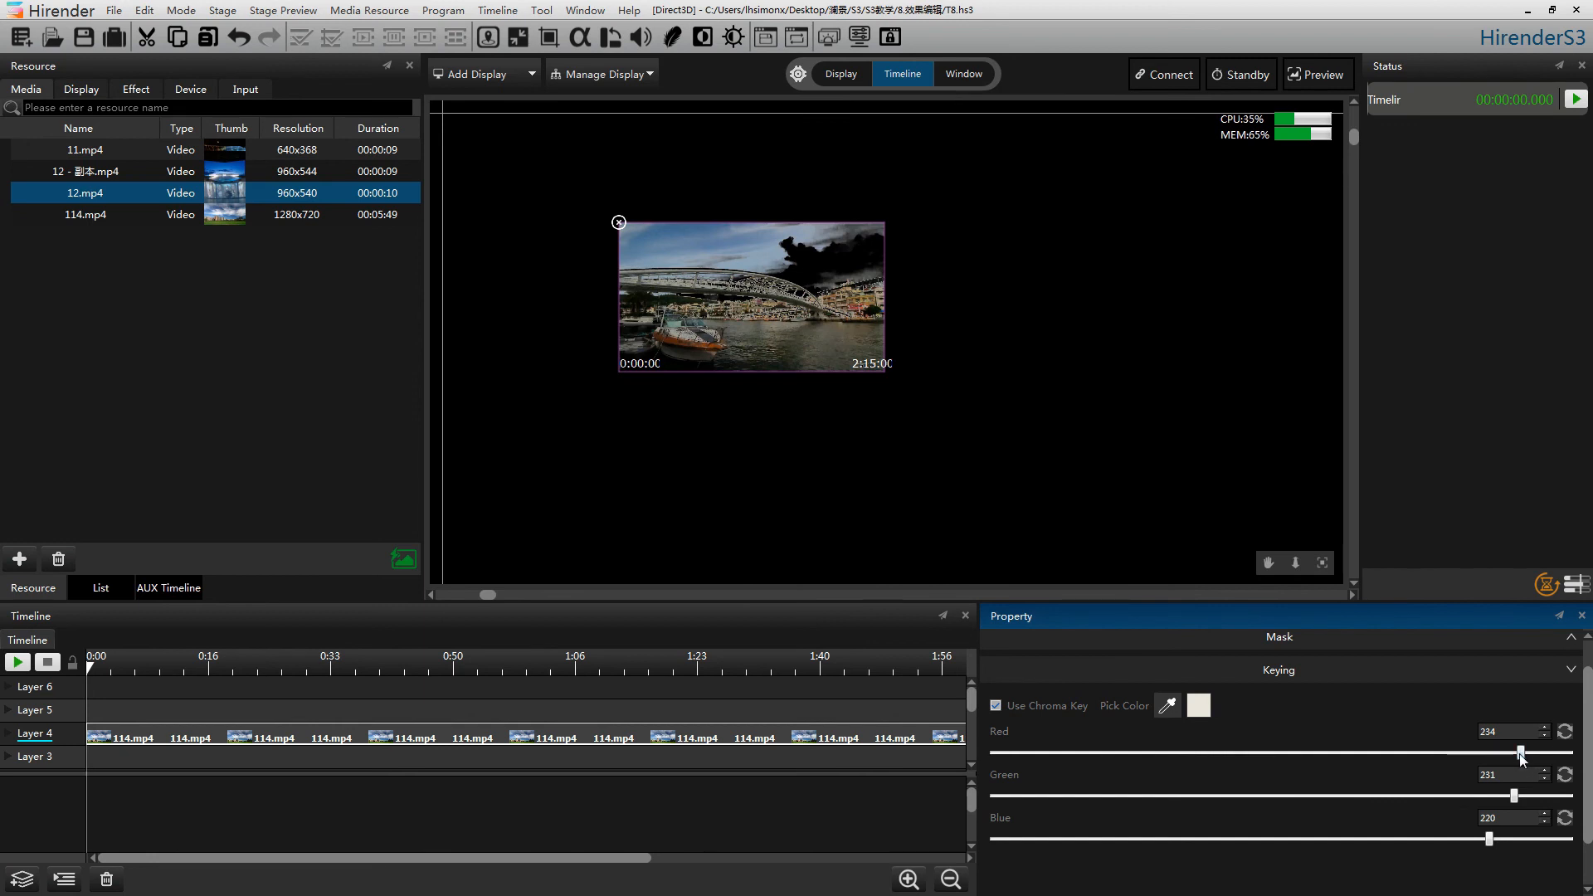
Adjust the key colour to Red 105, Green 97, Blue 125, and turn off chroma keying, collapsing the Keying properties.
drag(1522, 757, 1239, 760)
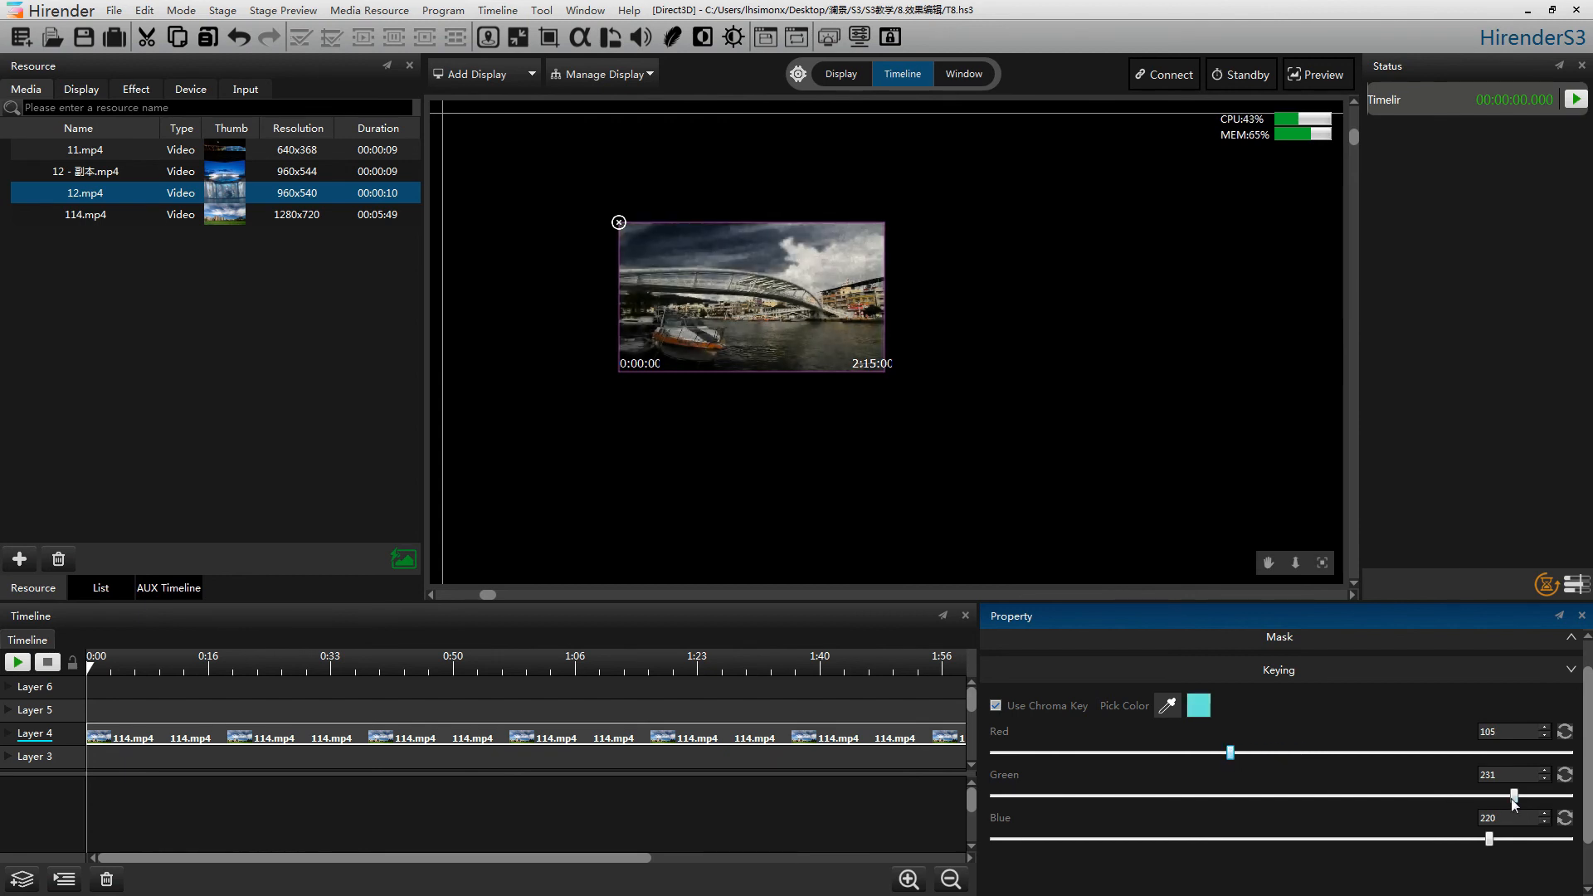
drag(1514, 796, 1212, 797)
drag(1490, 840, 1276, 838)
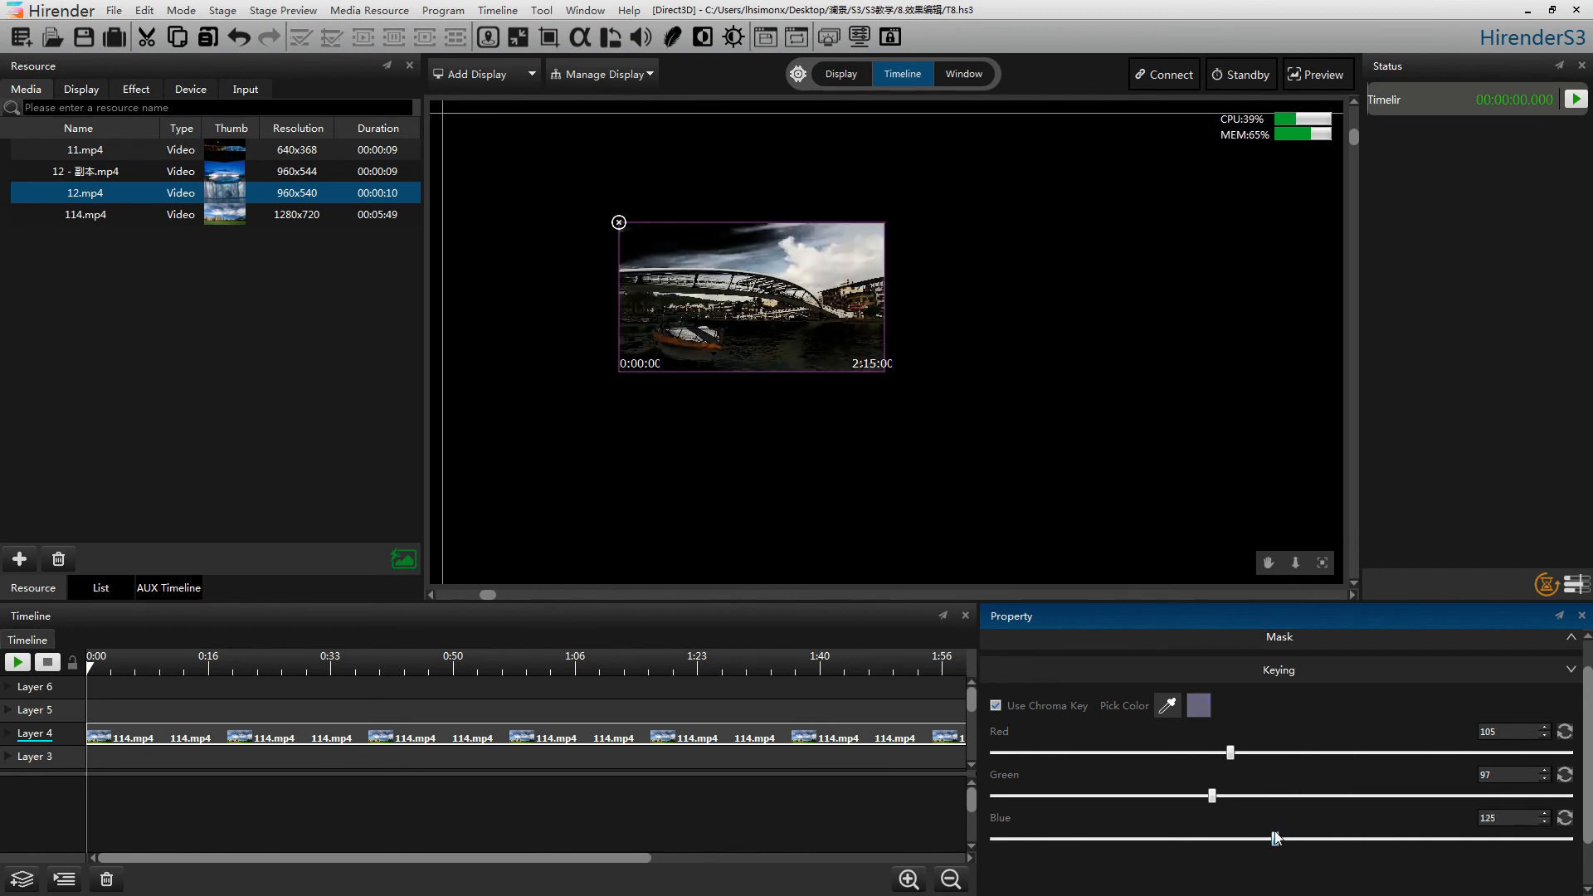
click(996, 706)
click(1575, 672)
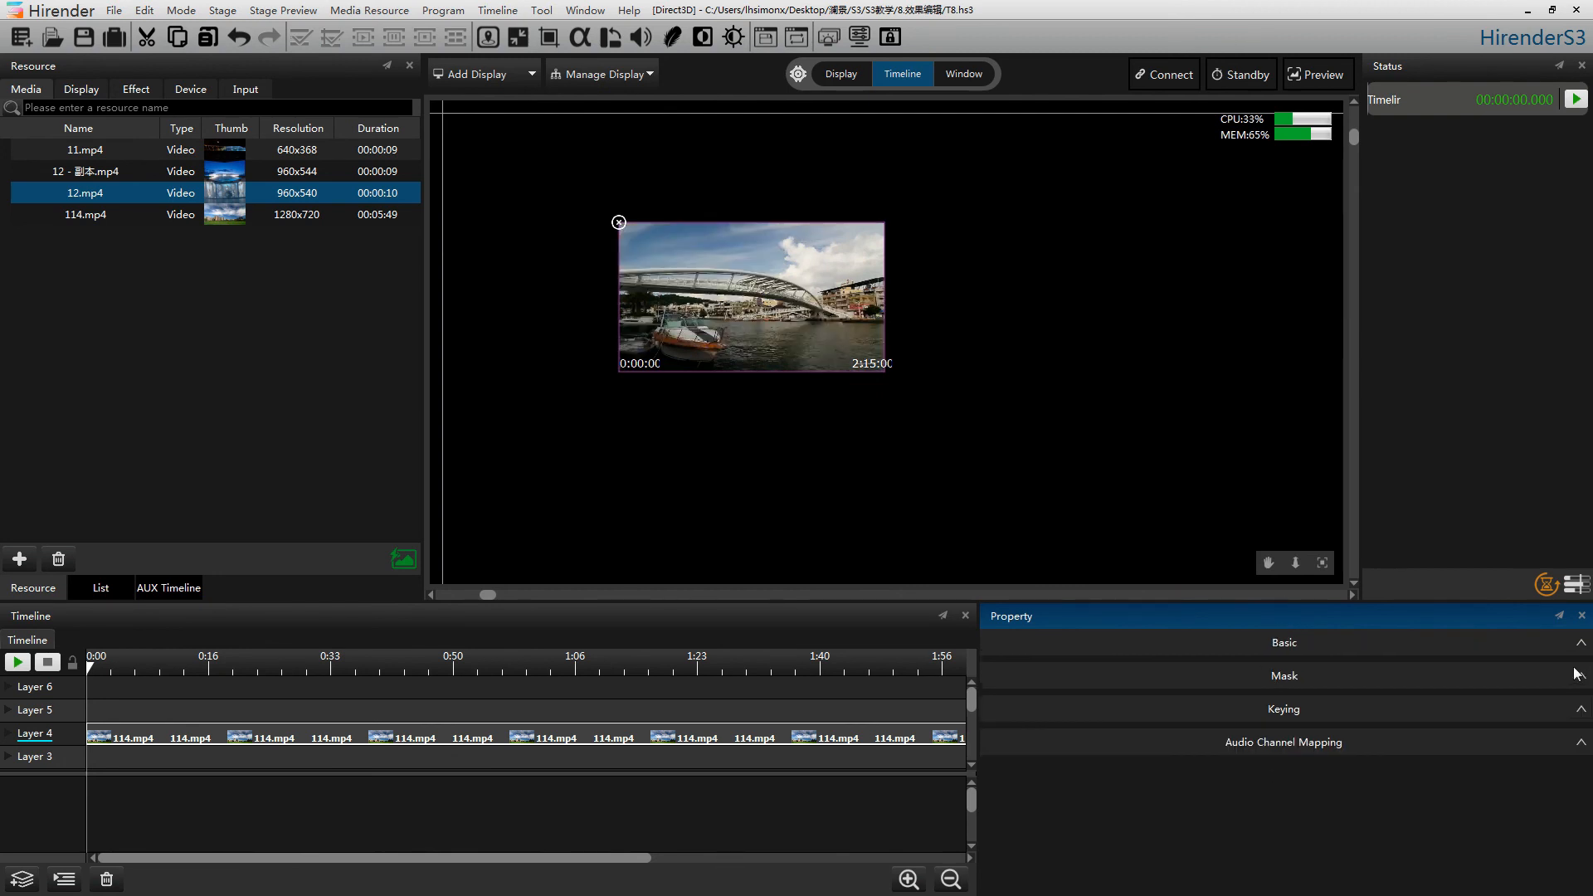
Map Output Channel1 of the 114.mp4 clip to Input Audio Channel2, assign an input audio channel to Output Channel2, and turn off channel mapping.
click(1585, 745)
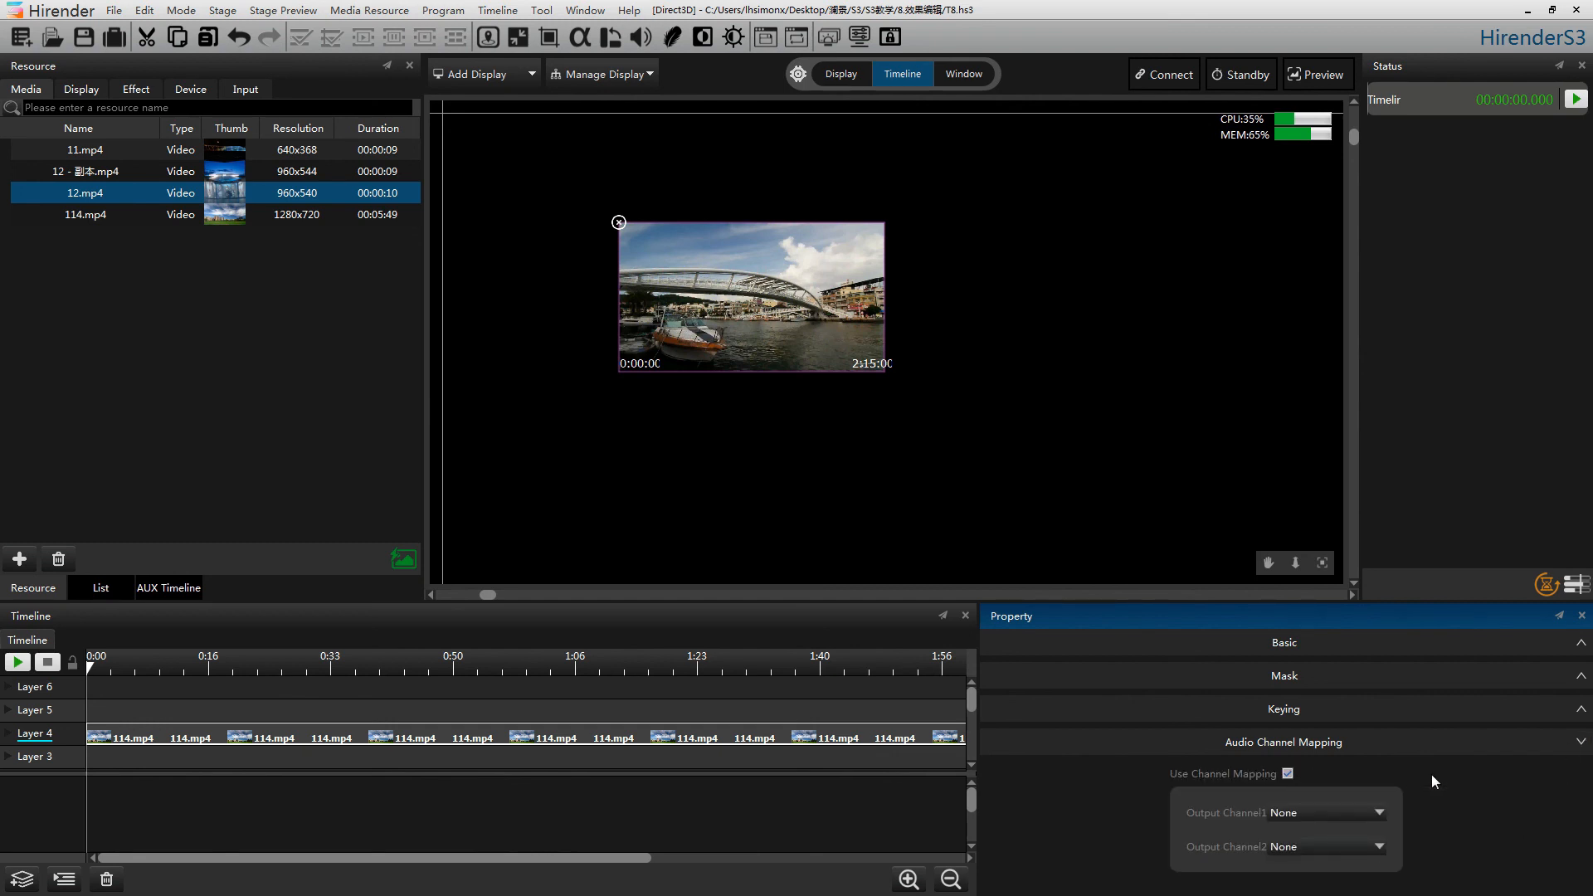
click(1381, 818)
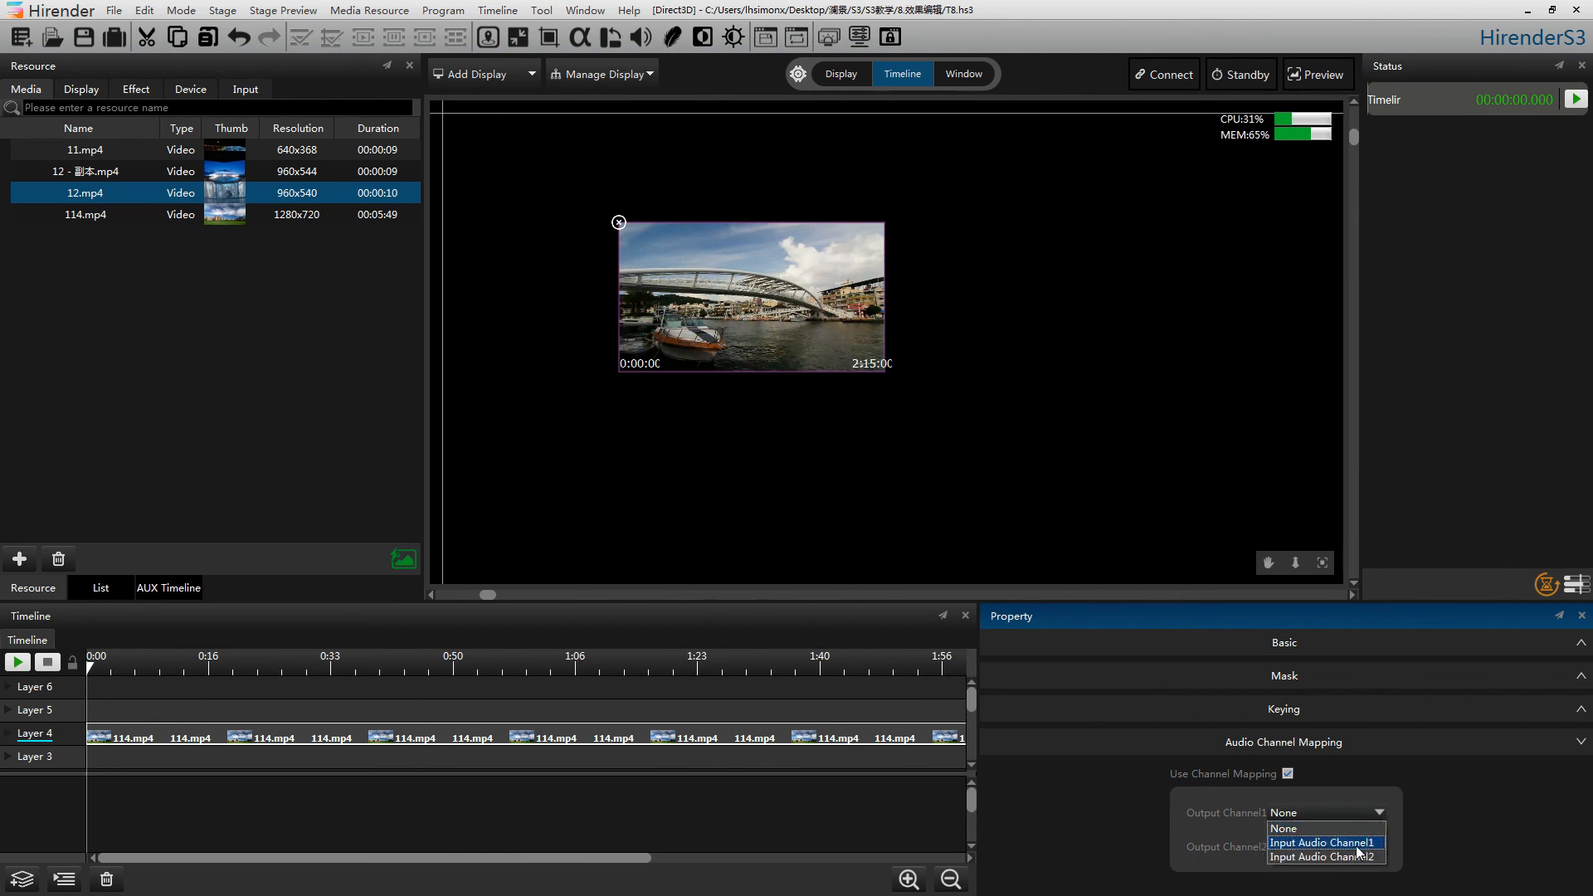
click(1354, 858)
click(1375, 844)
click(1356, 835)
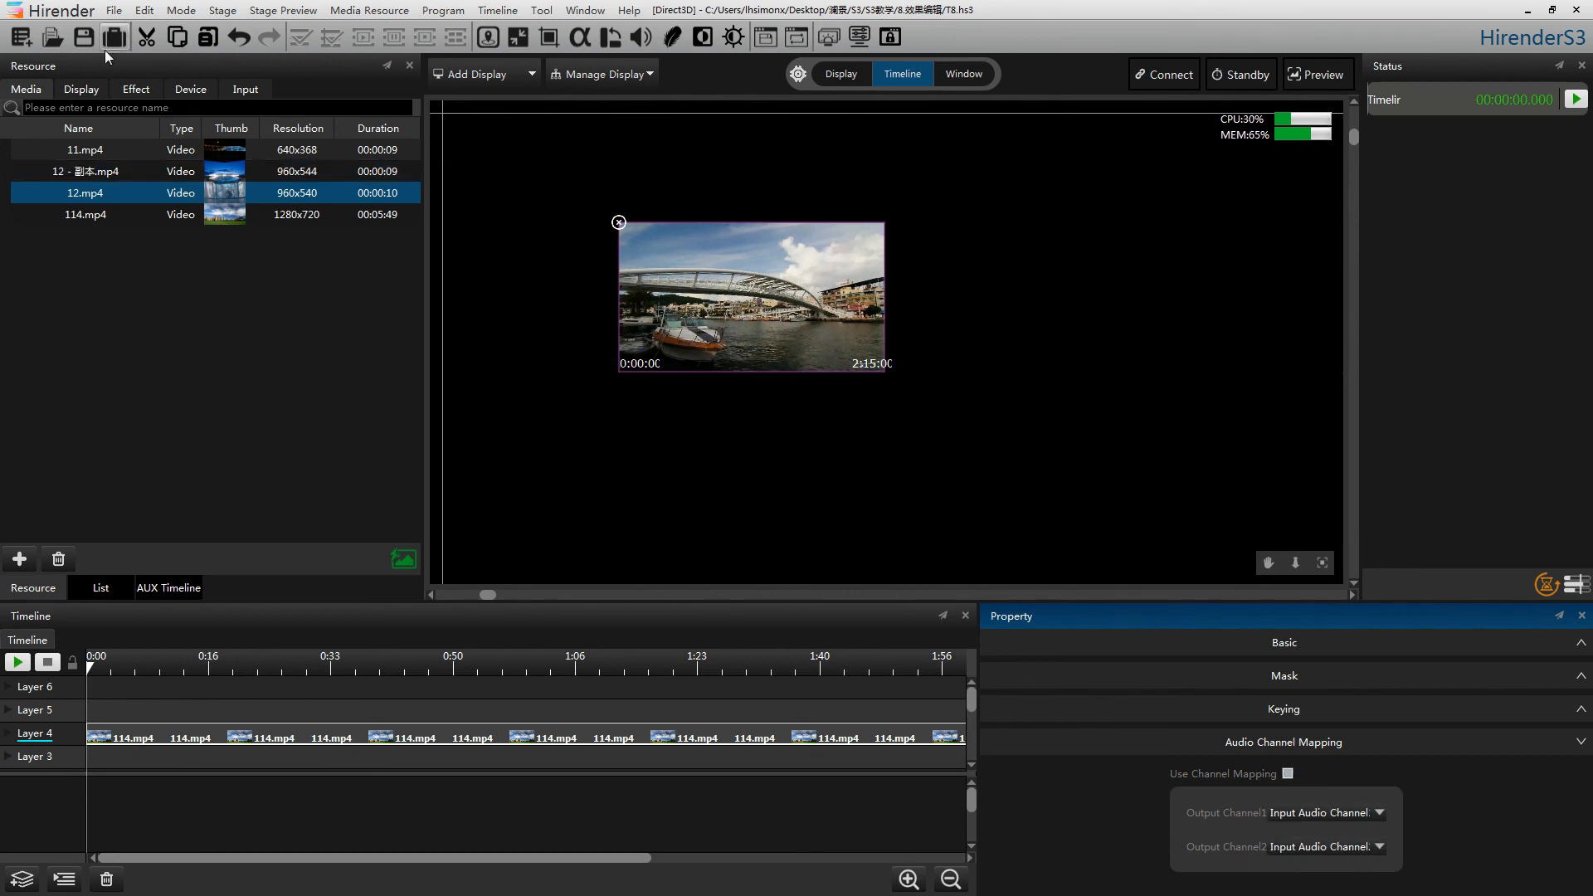
Open the Preference dialog and examine the Render Engine and Default Media Anchor choices in the General settings.
click(114, 10)
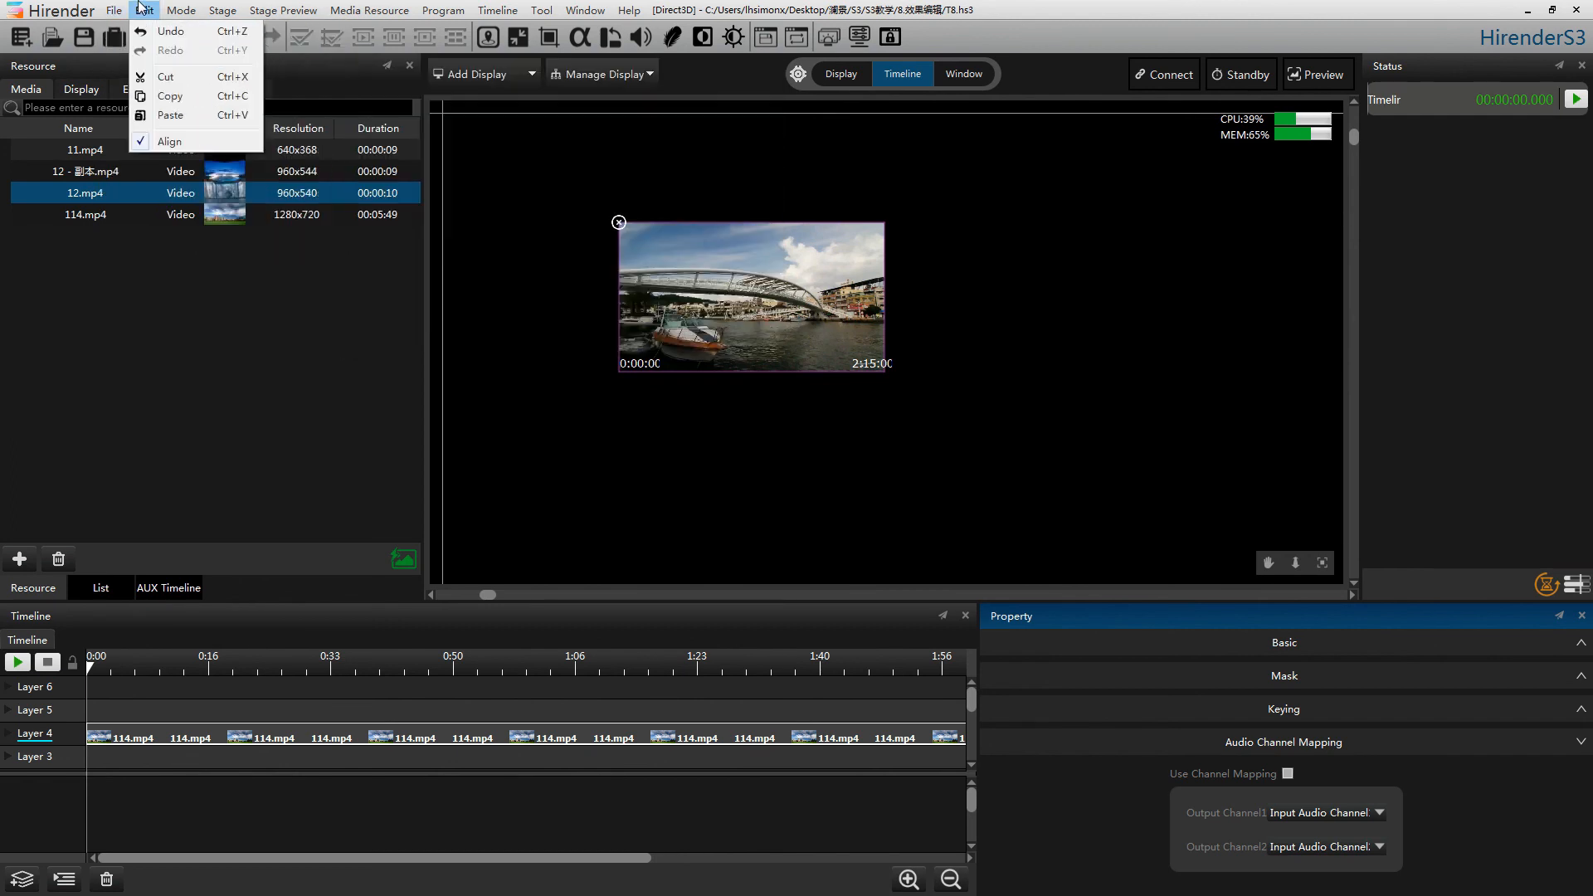
mouse_move(161, 14)
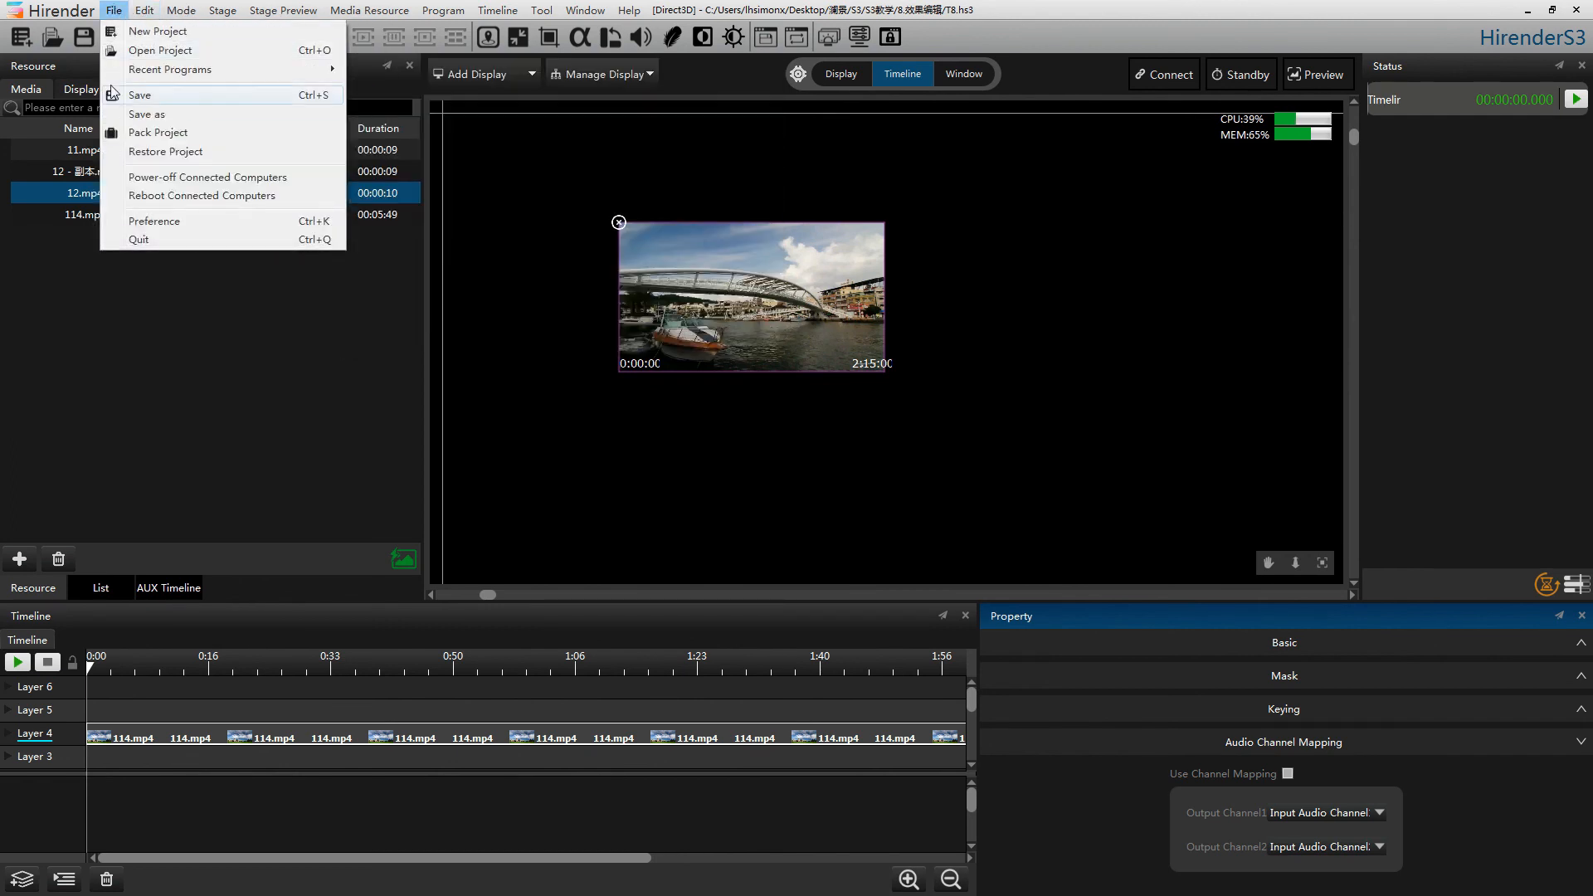
click(193, 221)
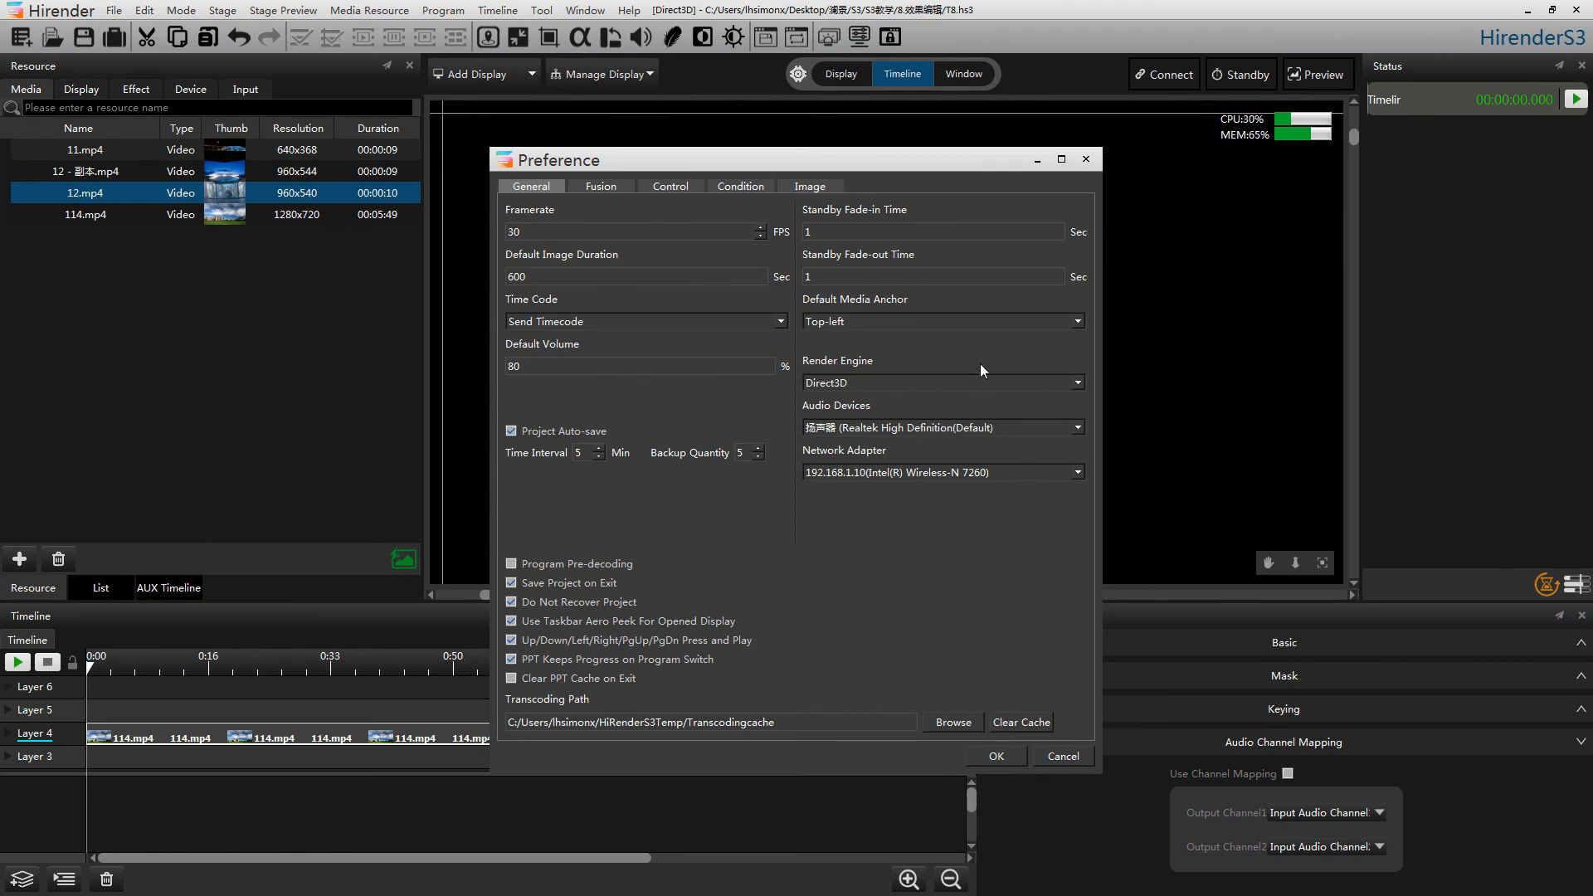
click(1078, 384)
click(1078, 384)
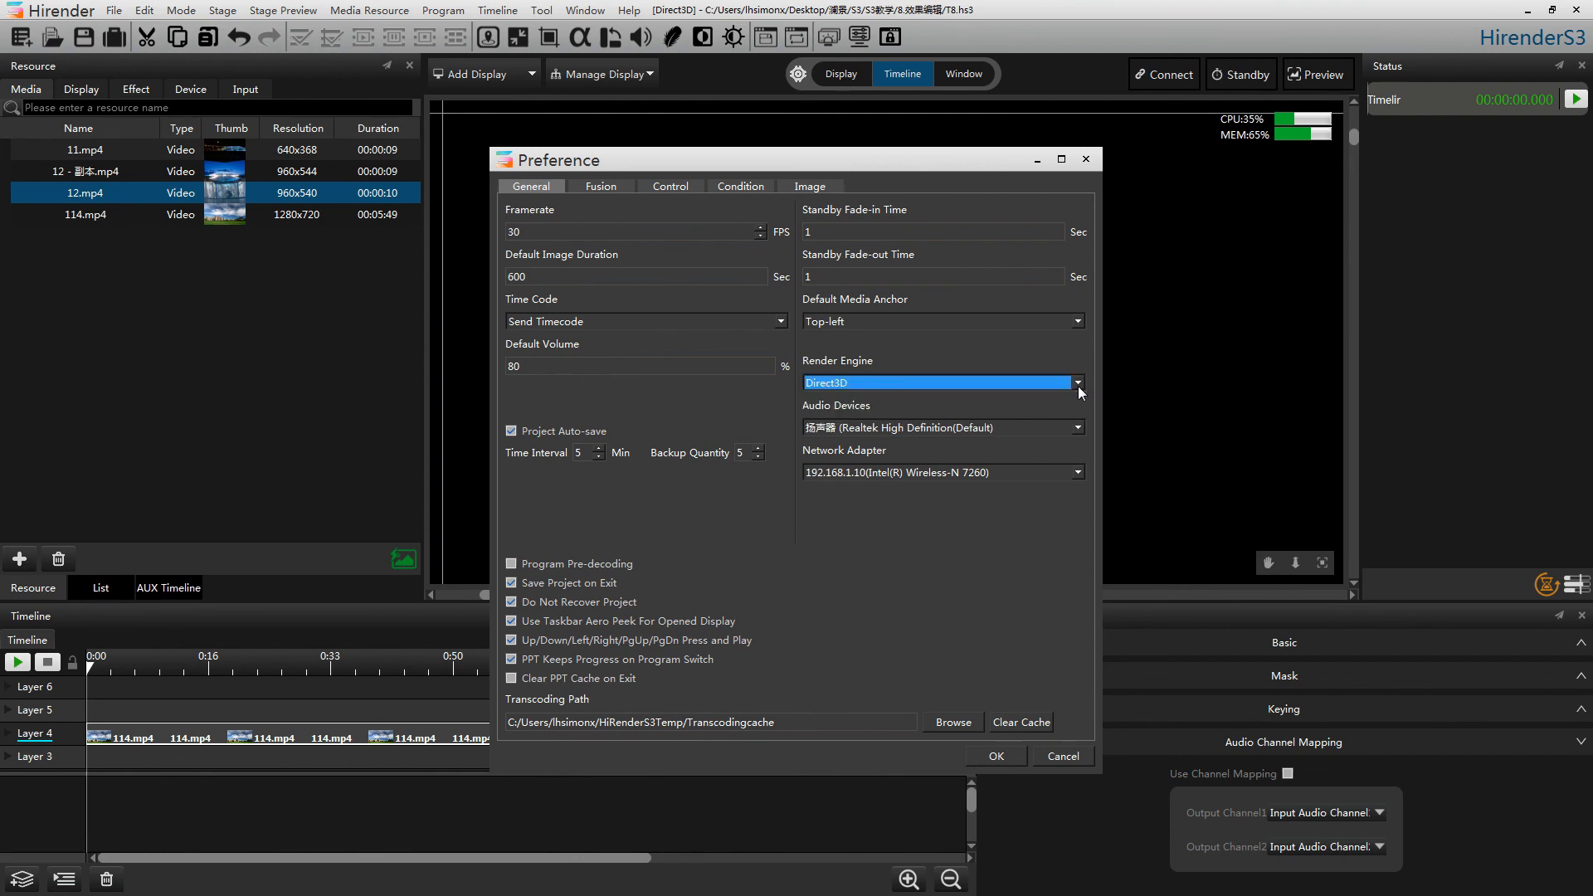
click(1077, 321)
click(1077, 321)
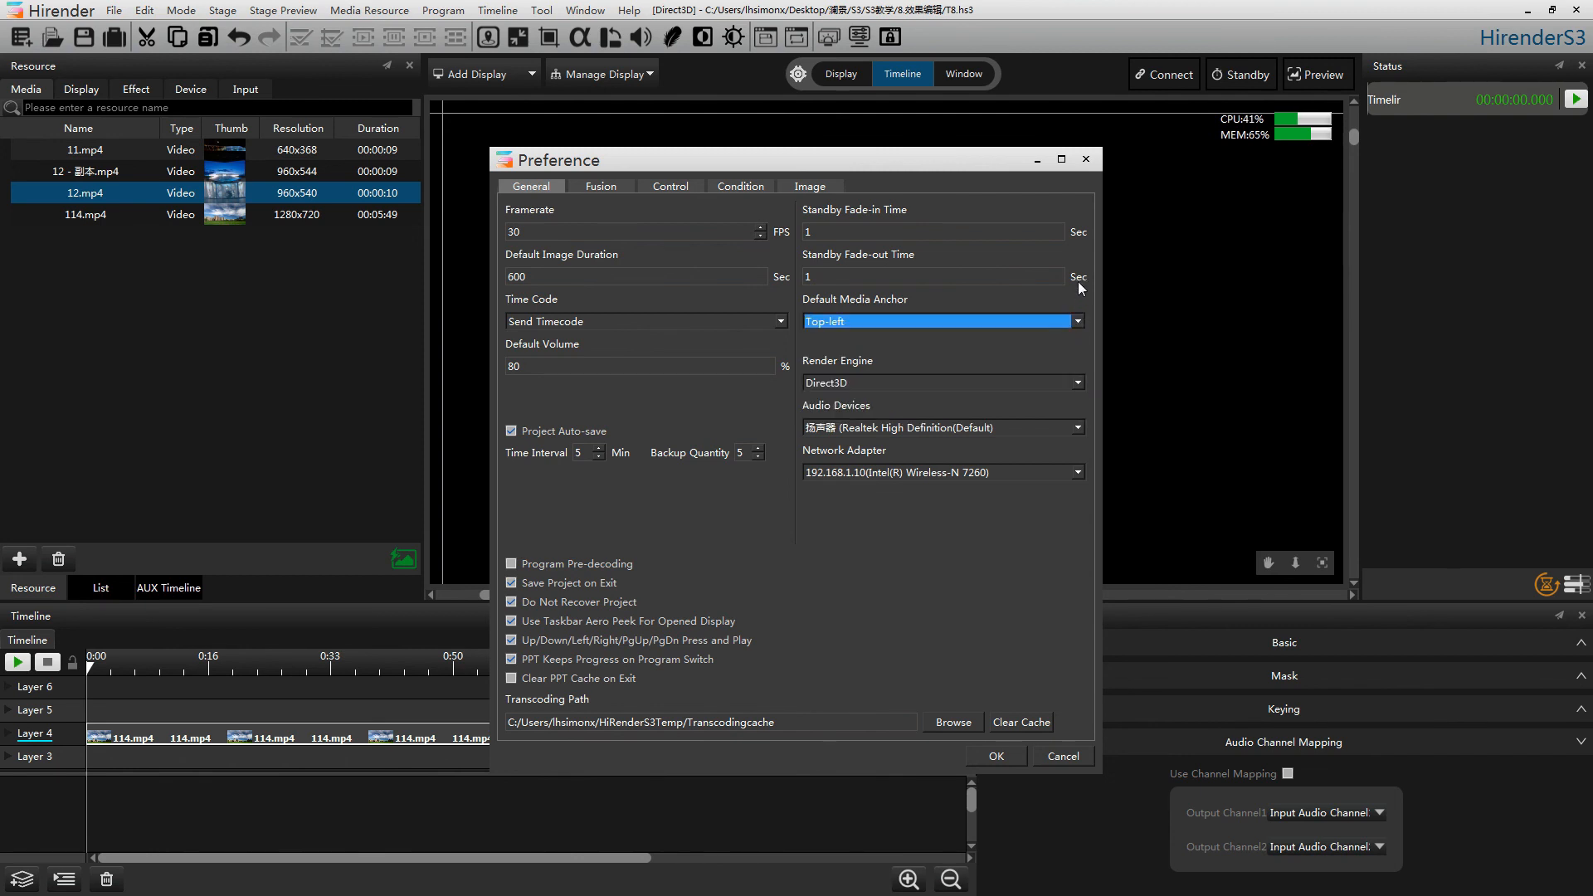
Review the Control, Condition and Image preferences, return to the General settings, and close the dialog without saving.
click(668, 186)
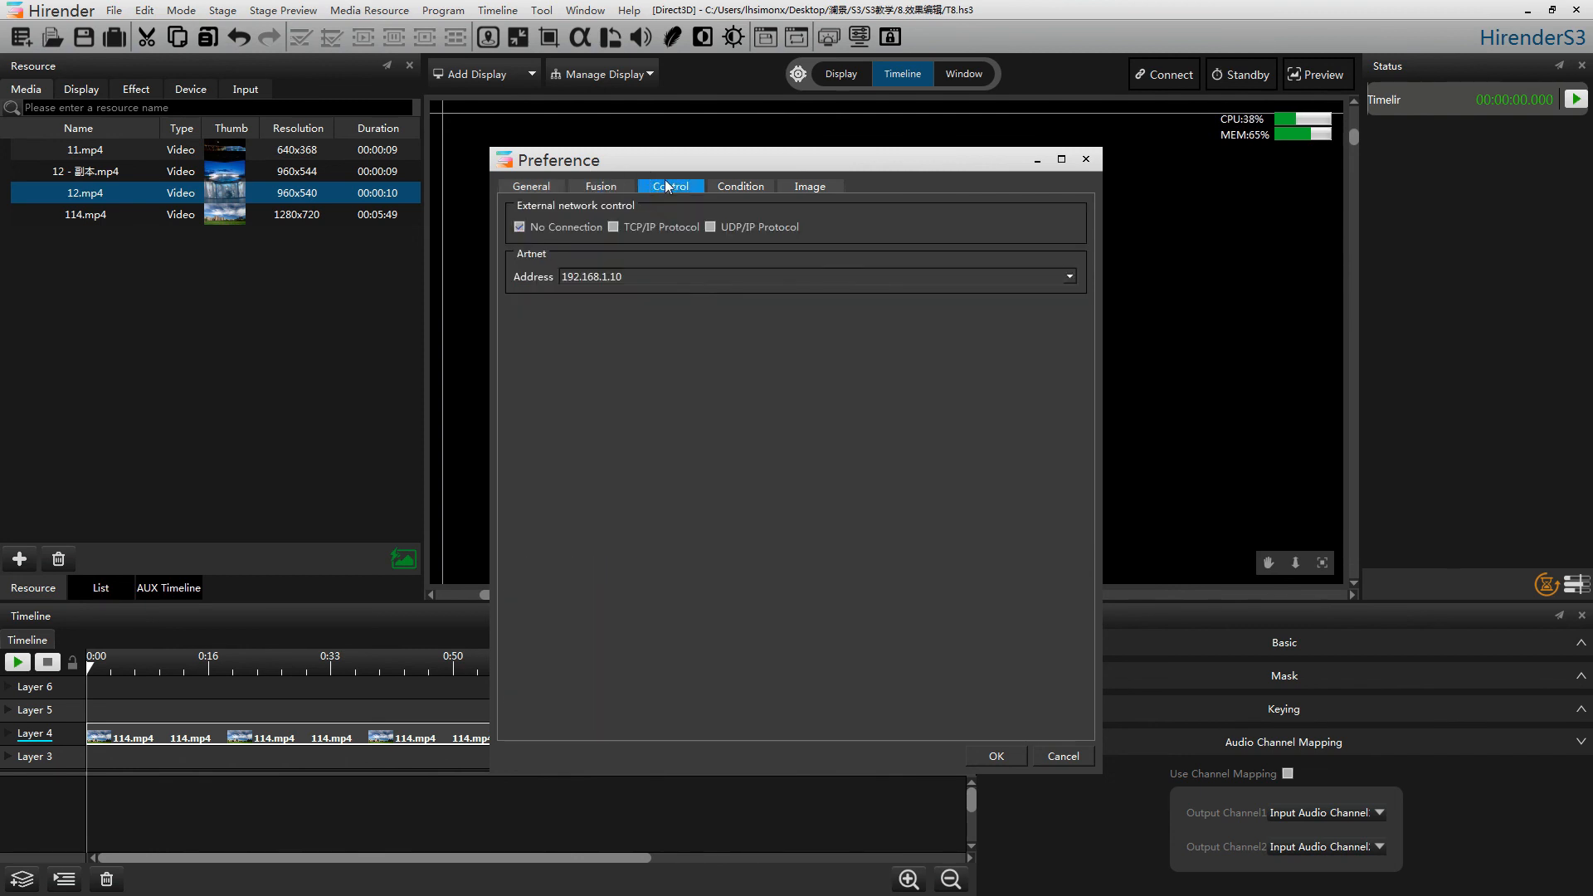
click(742, 186)
click(804, 186)
click(555, 188)
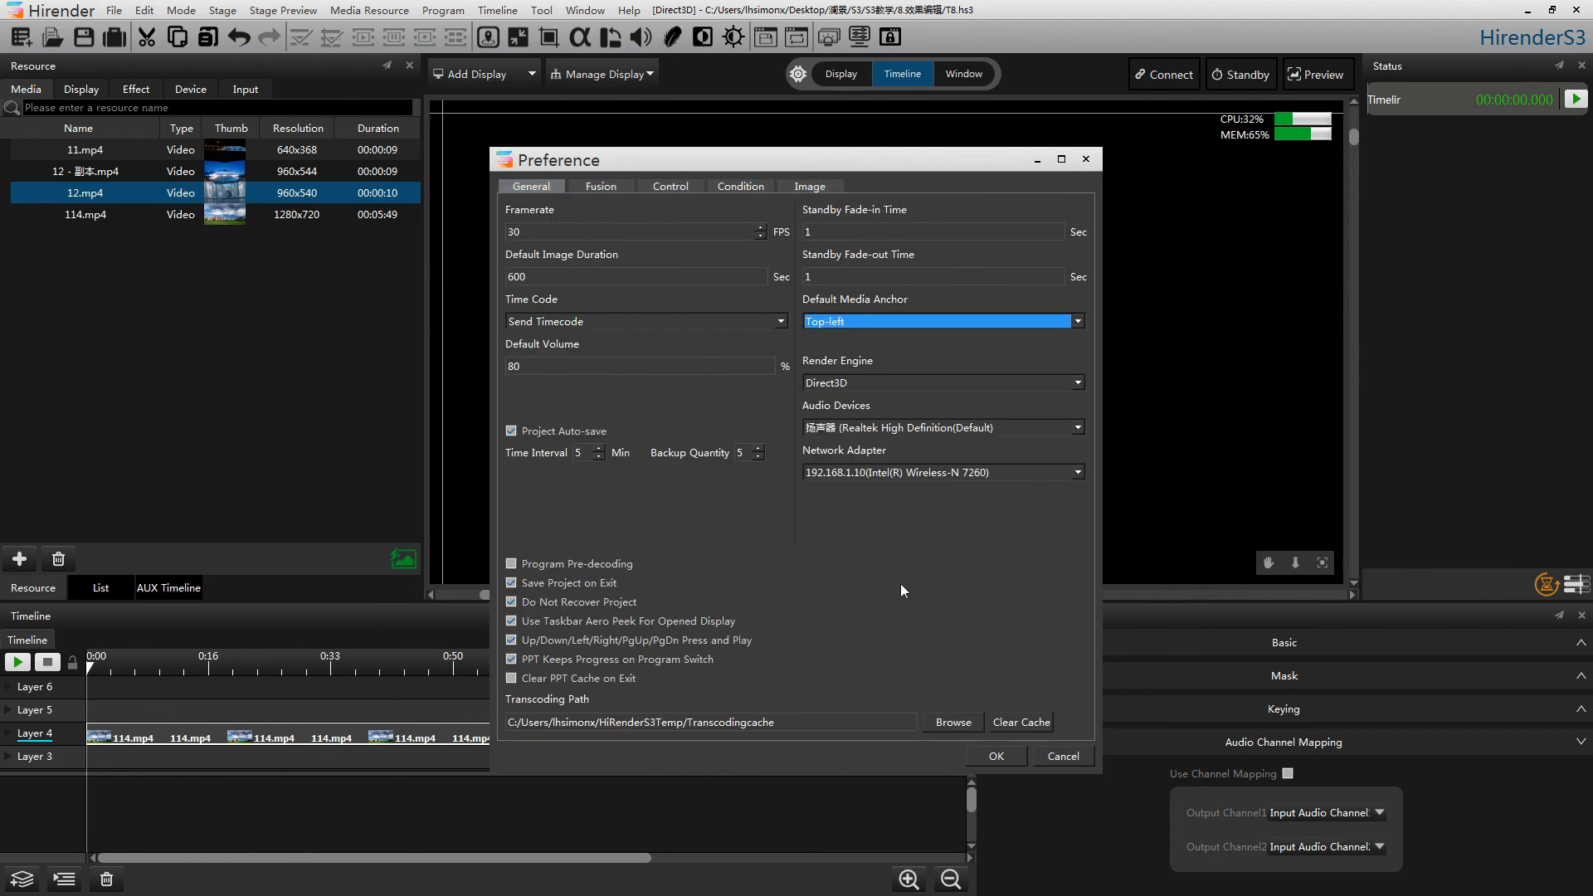
click(1061, 758)
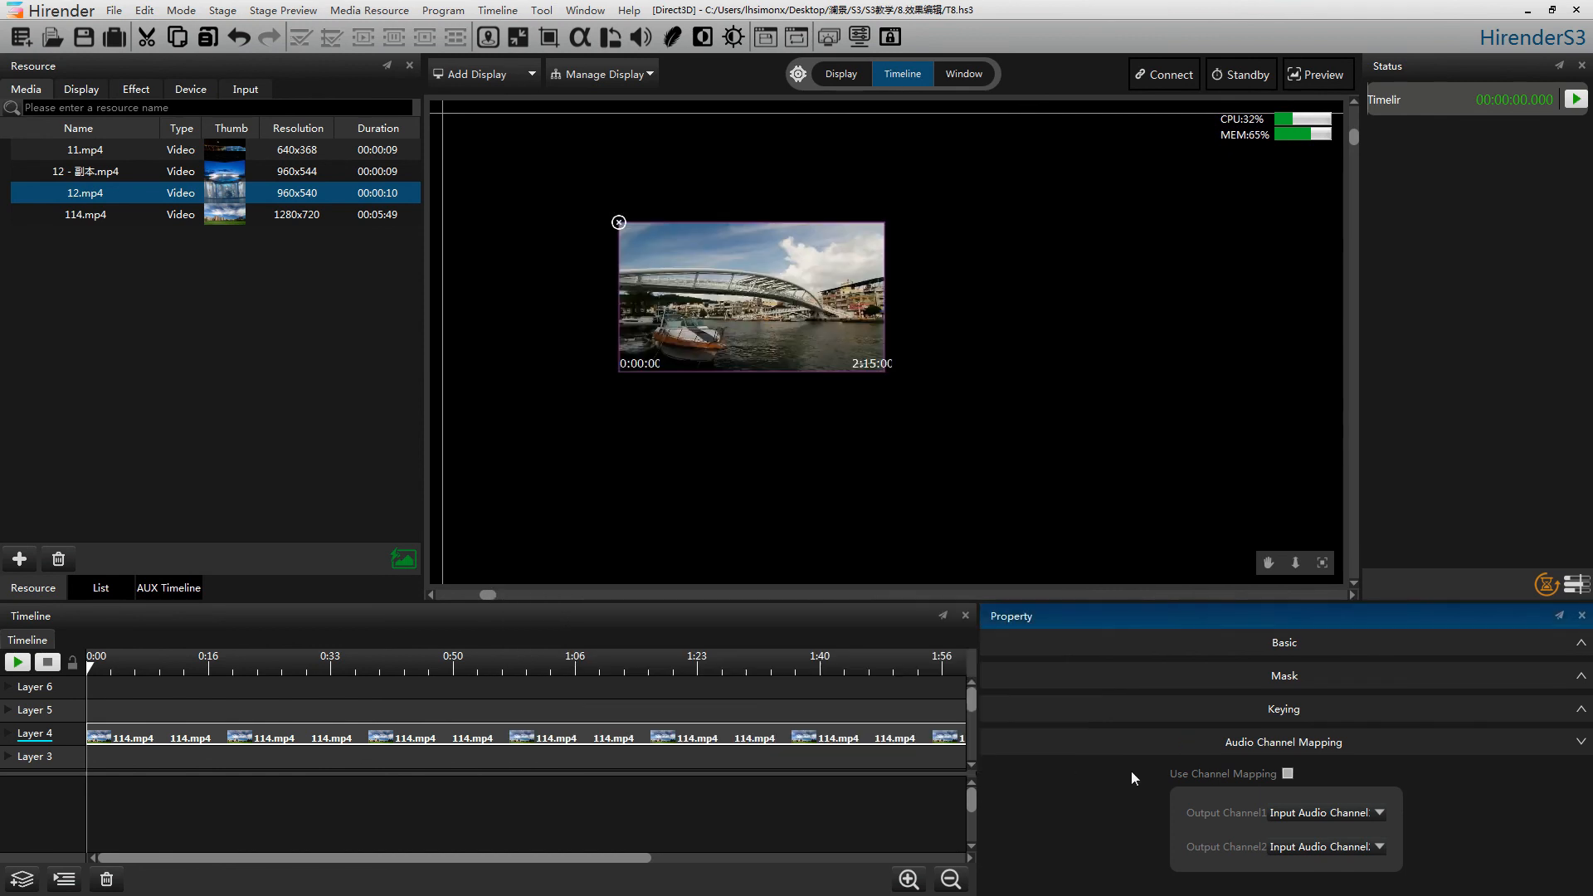